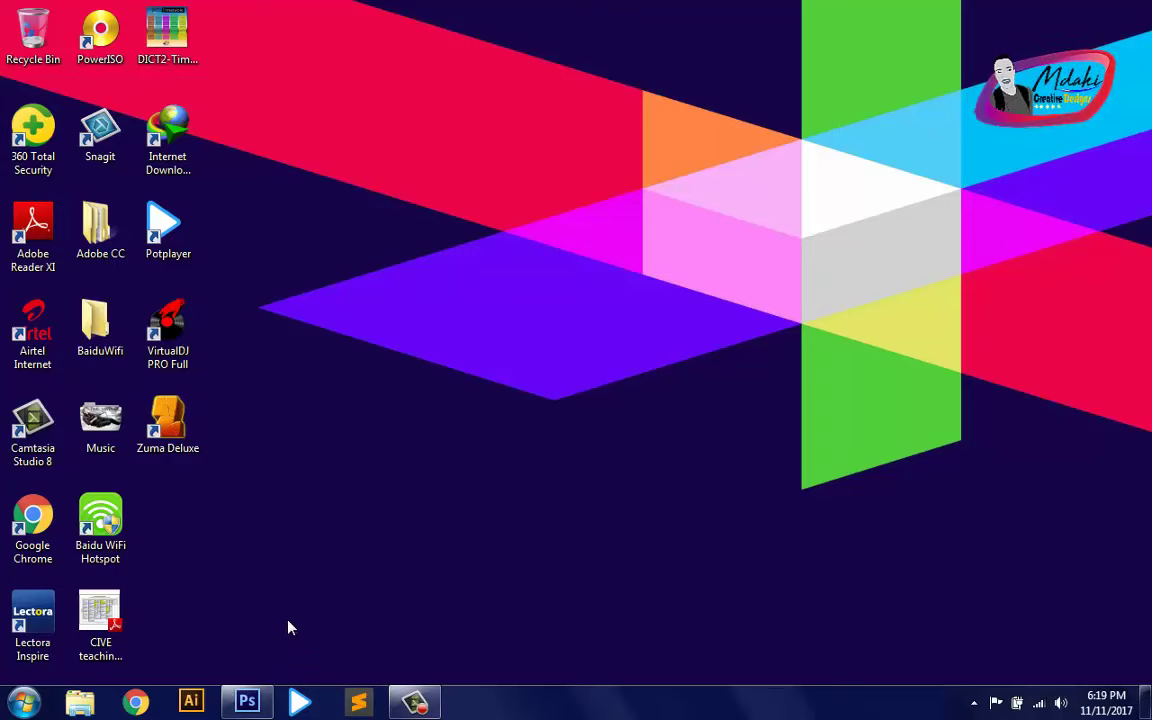
# Bring Photoshop CS6 up from the taskbar so its empty workspace is showing
pyautogui.click(249, 700)
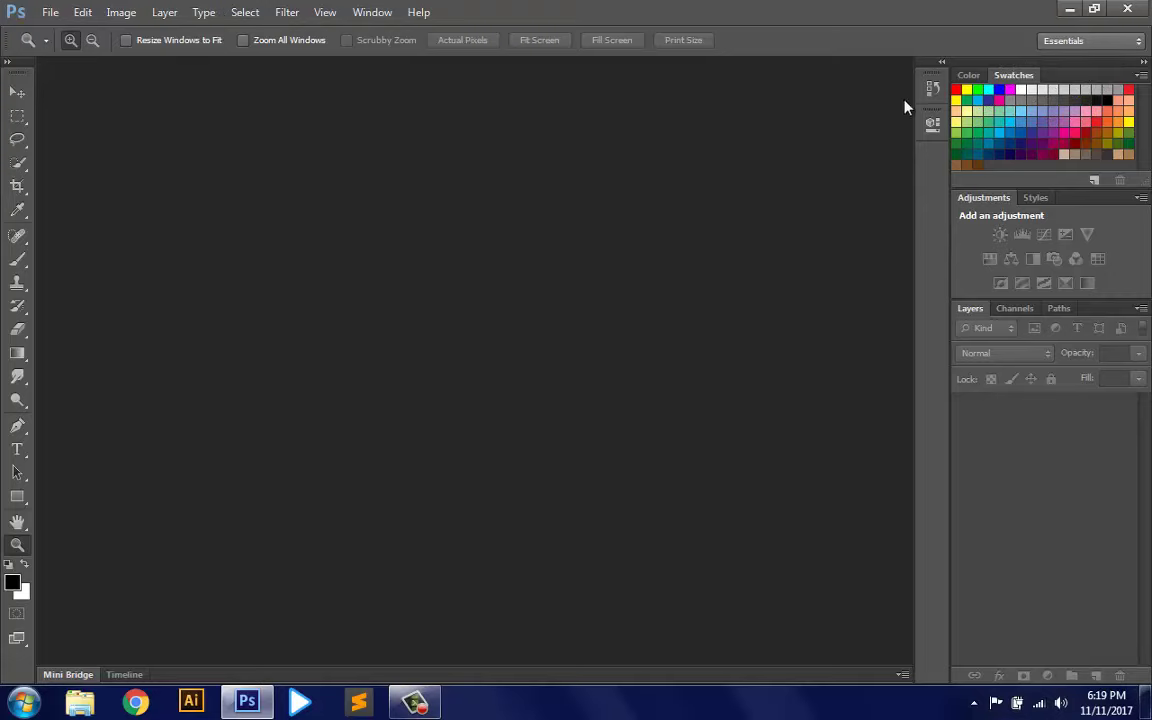
# Switch the top-right panel group from Swatches to the RGB Color sliders
pyautogui.click(968, 75)
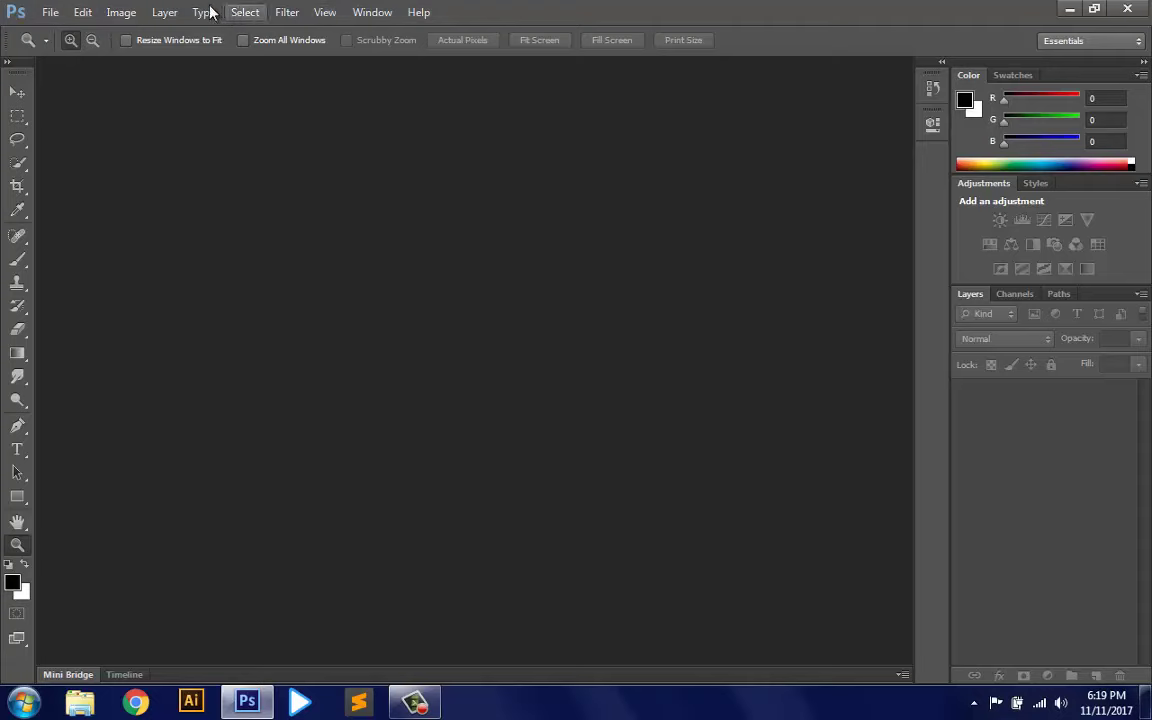
pyautogui.click(53, 17)
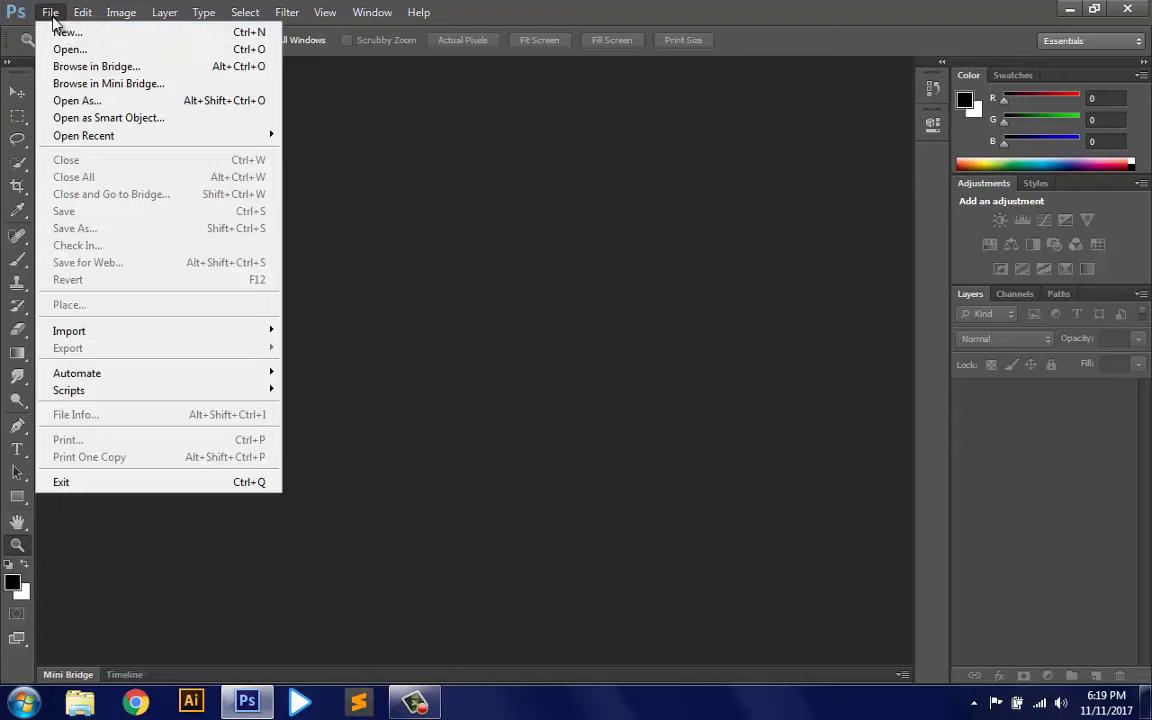
# Close and reopen the File menu a few times, leaving it open
pyautogui.click(53, 15)
pyautogui.click(53, 15)
pyautogui.click(54, 15)
pyautogui.click(53, 15)
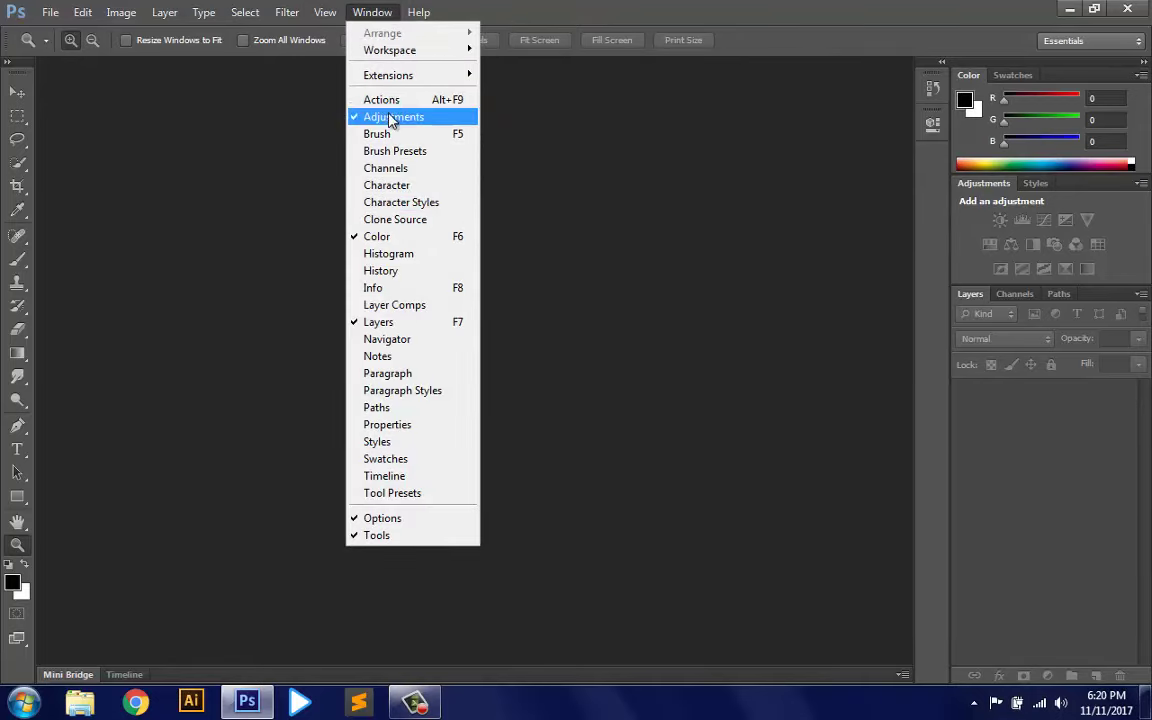
pyautogui.moveTo(390, 50)
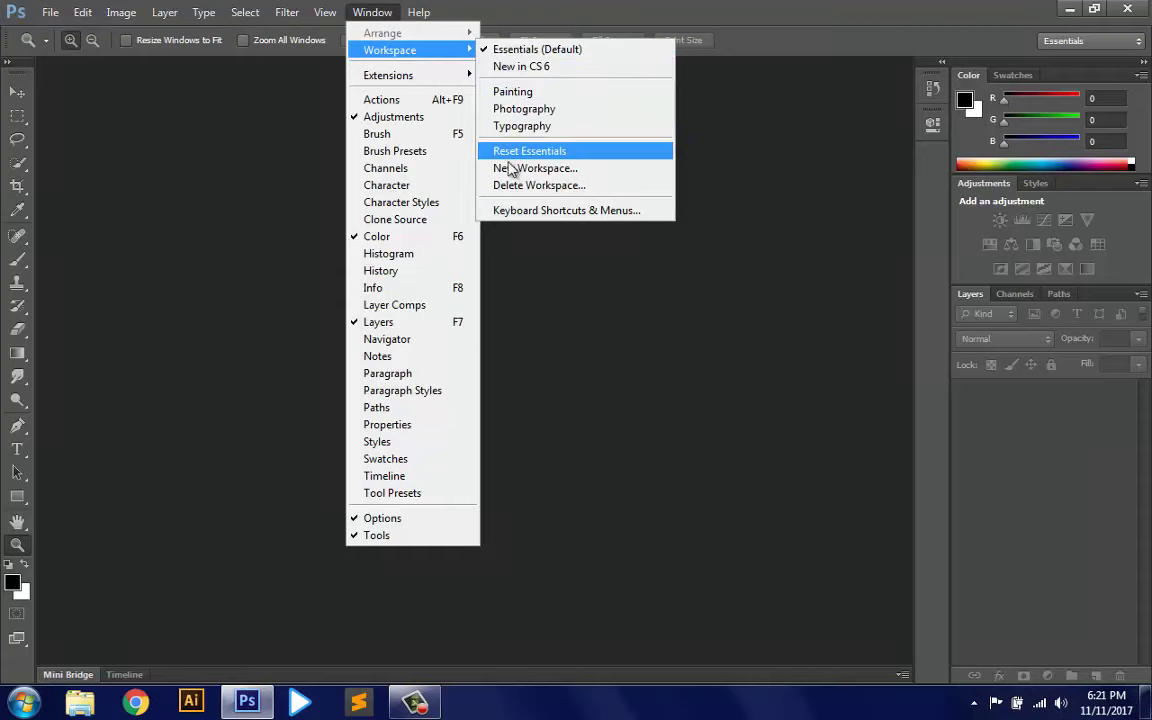
# Switch the workspace to New in CS6, then Painting, then back to Essentials (Default)
pyautogui.click(533, 77)
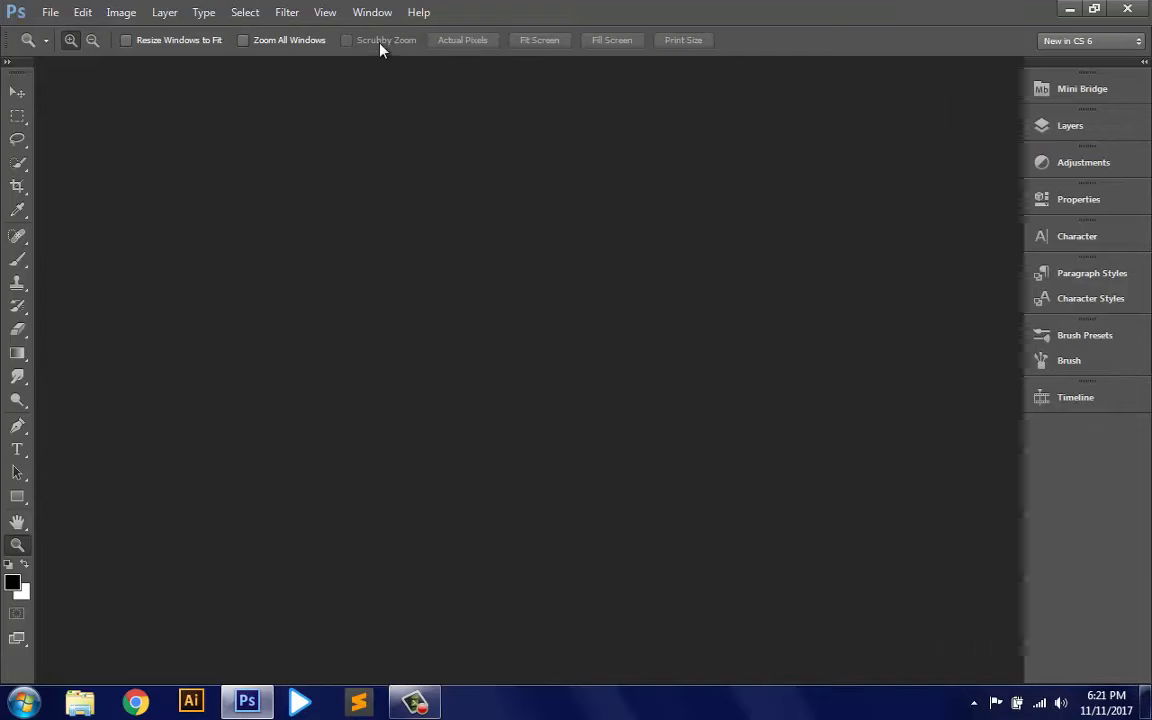
pyautogui.click(377, 17)
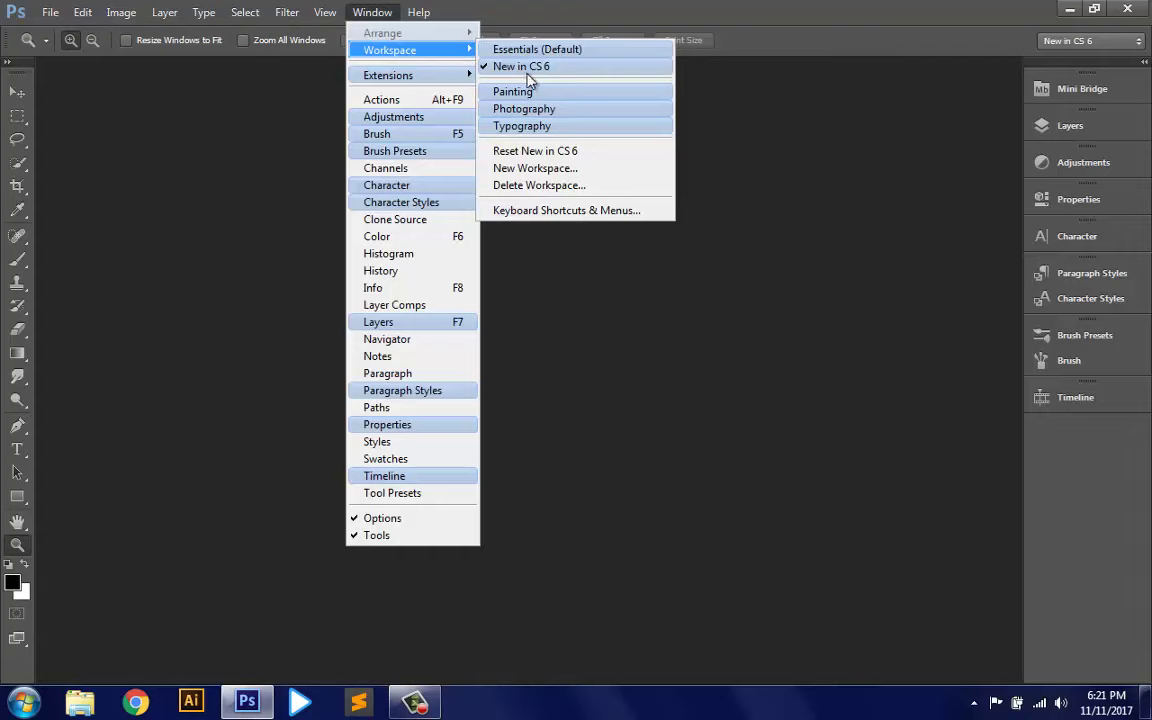
pyautogui.click(536, 93)
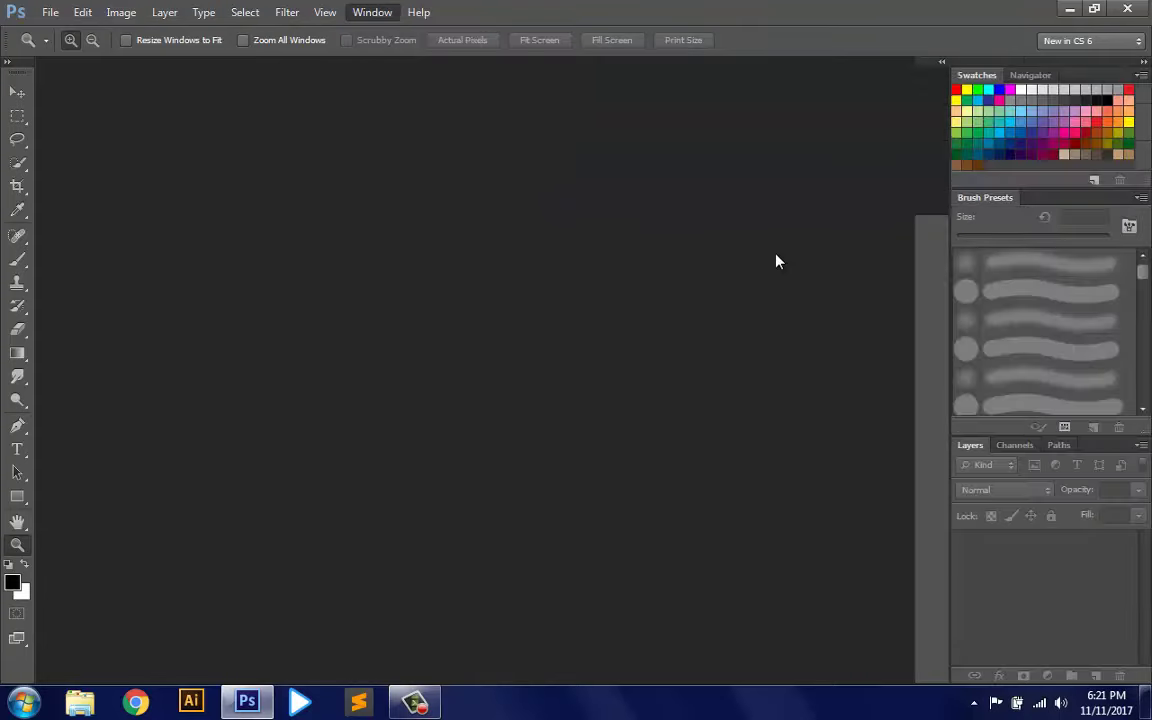
pyautogui.click(370, 12)
pyautogui.moveTo(390, 50)
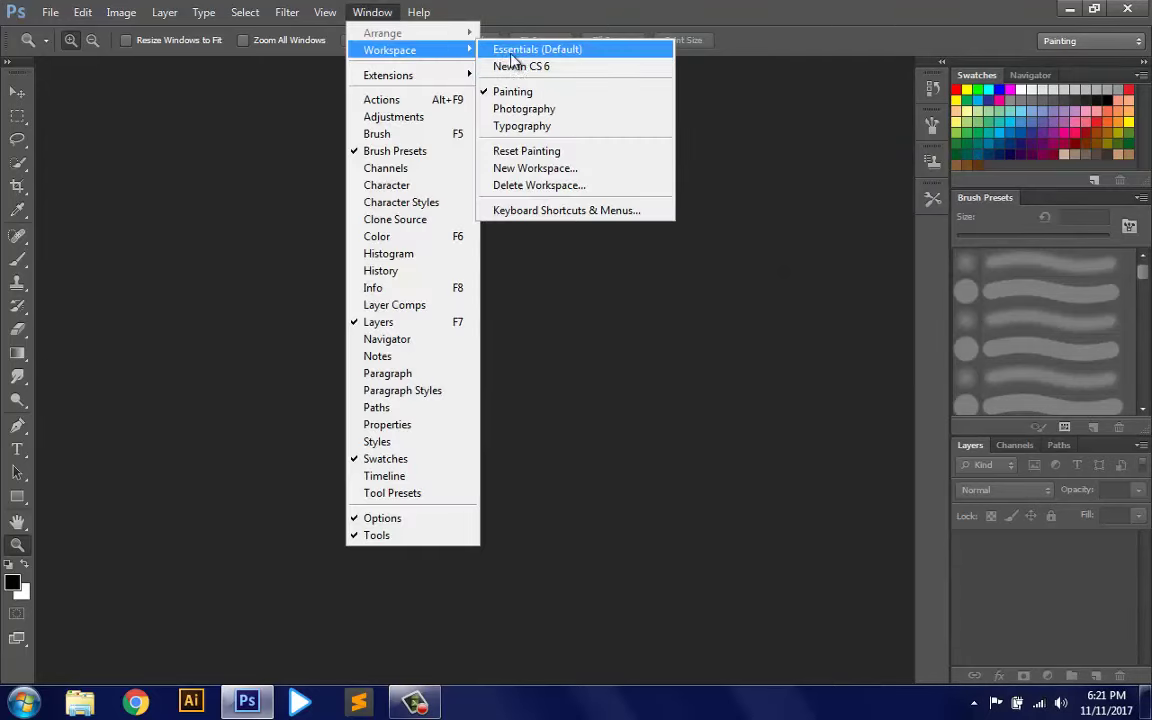
pyautogui.click(516, 52)
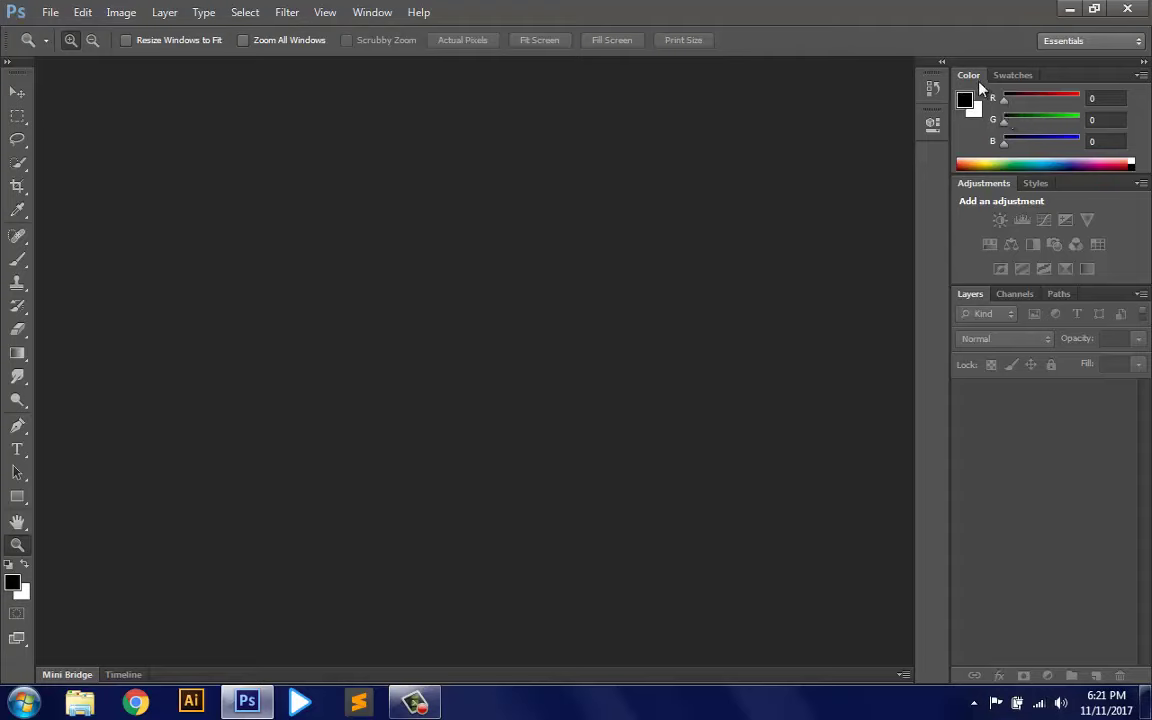
# Toggle Swatches back to the Color sliders and add the Timeline panel to the workspace
pyautogui.click(1012, 76)
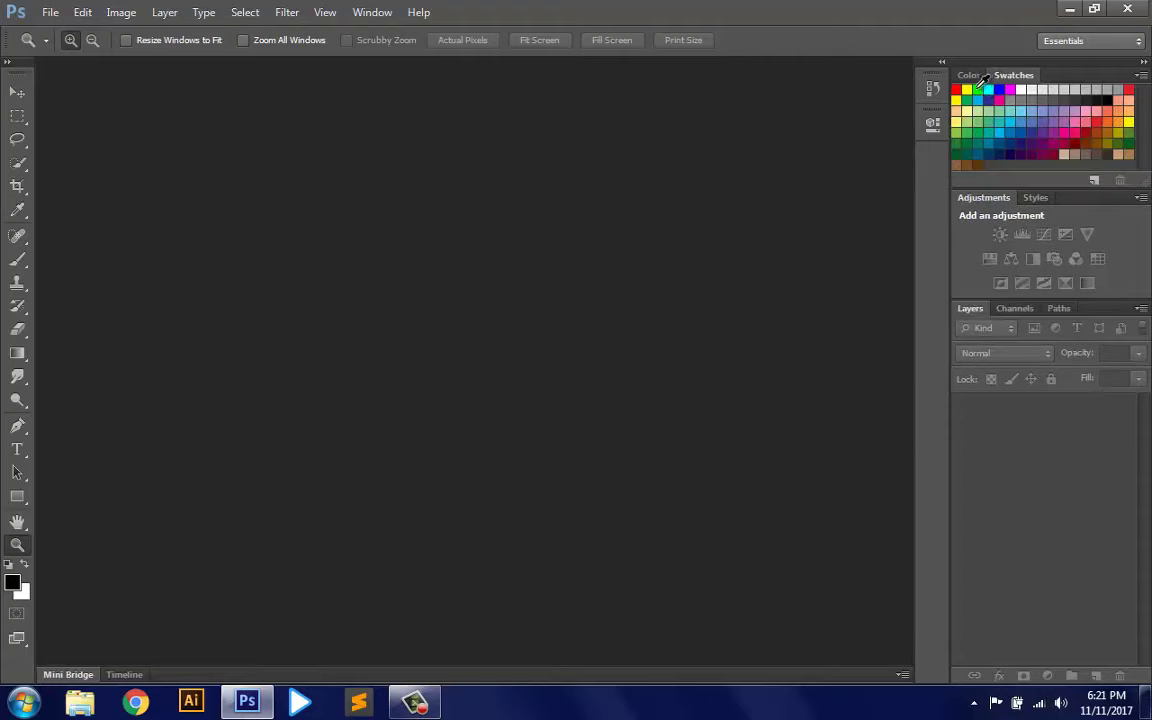
pyautogui.click(968, 75)
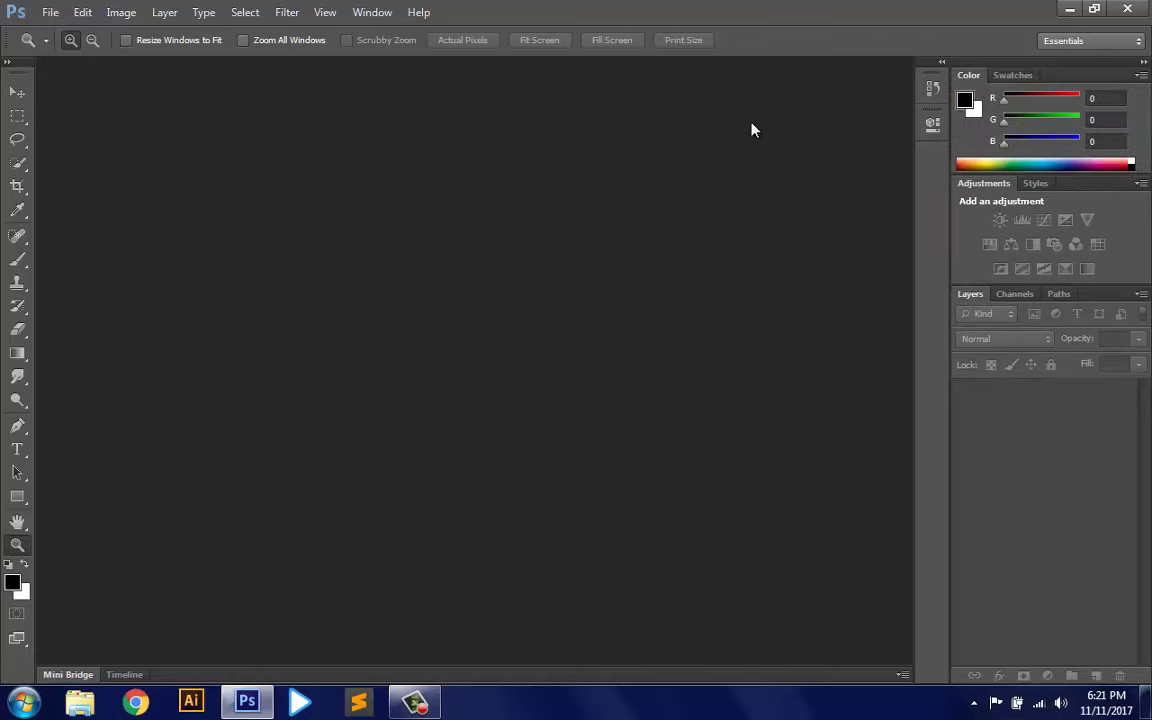
pyautogui.click(373, 12)
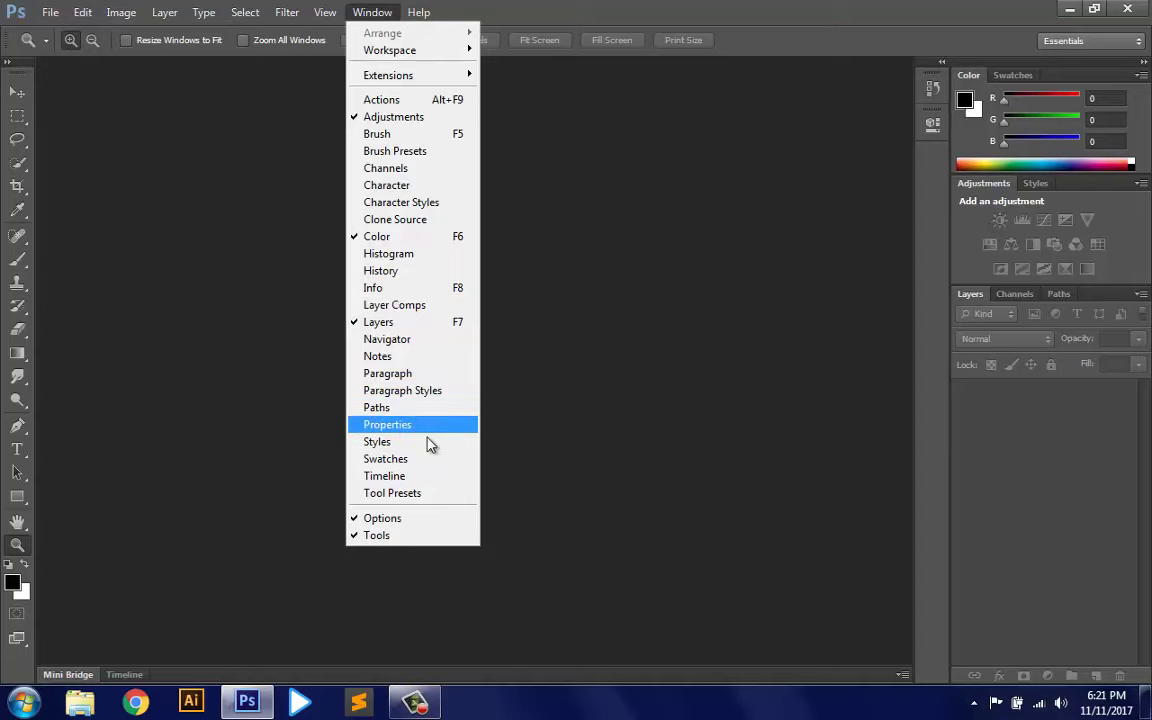
pyautogui.click(358, 476)
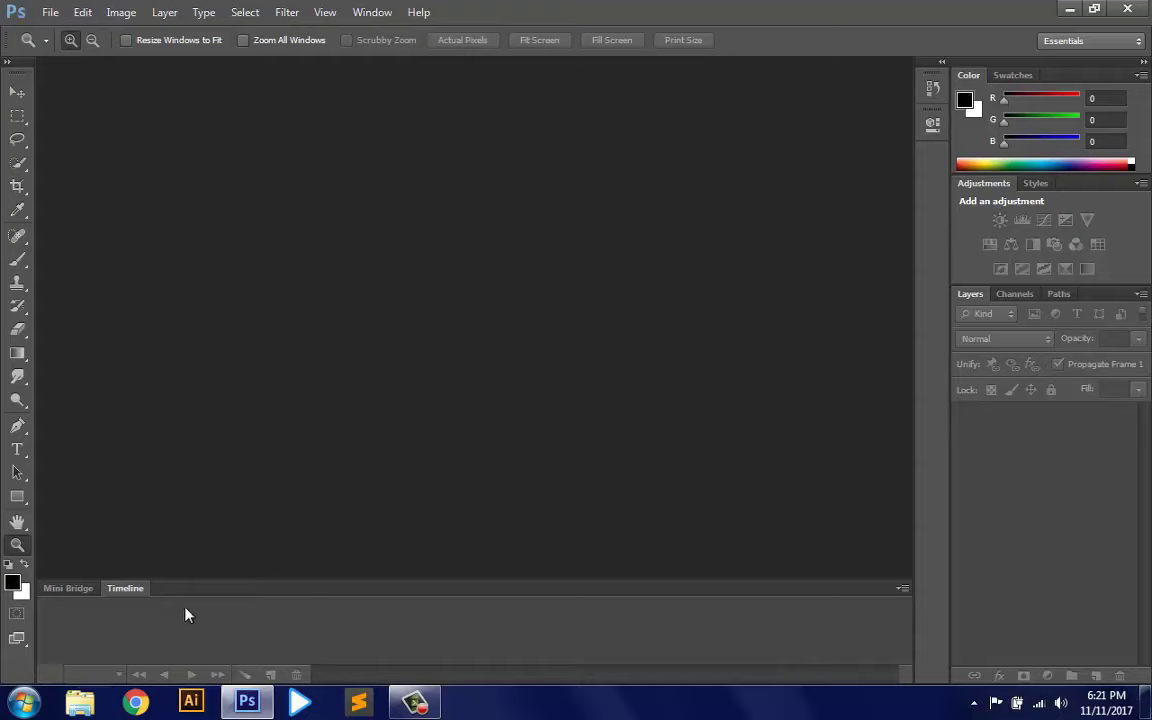
# Open the Navigator panel, then close its floating Navigator/Histogram group
pyautogui.click(372, 12)
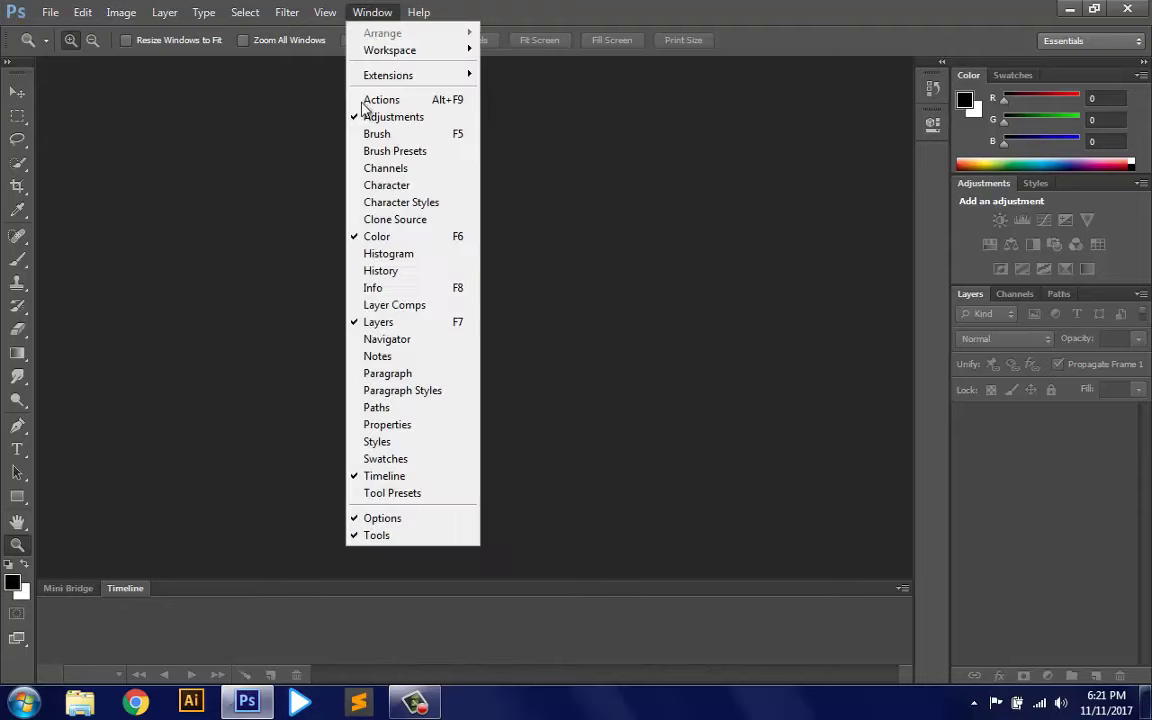
pyautogui.click(378, 339)
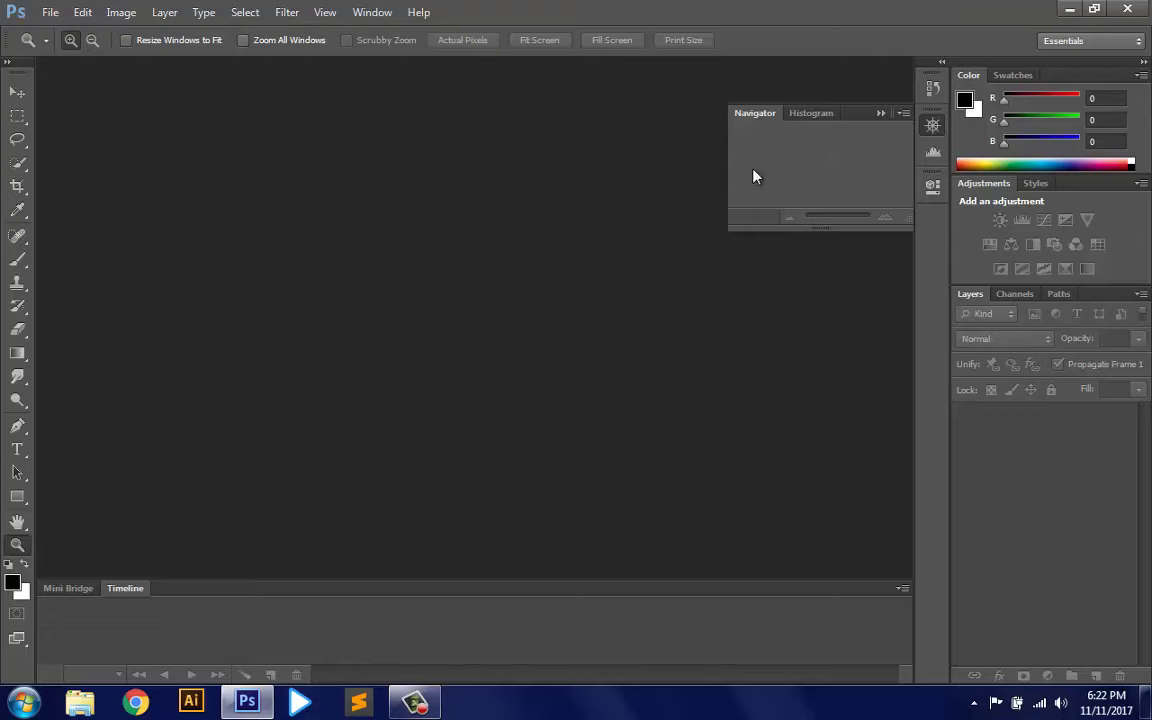
pyautogui.click(880, 115)
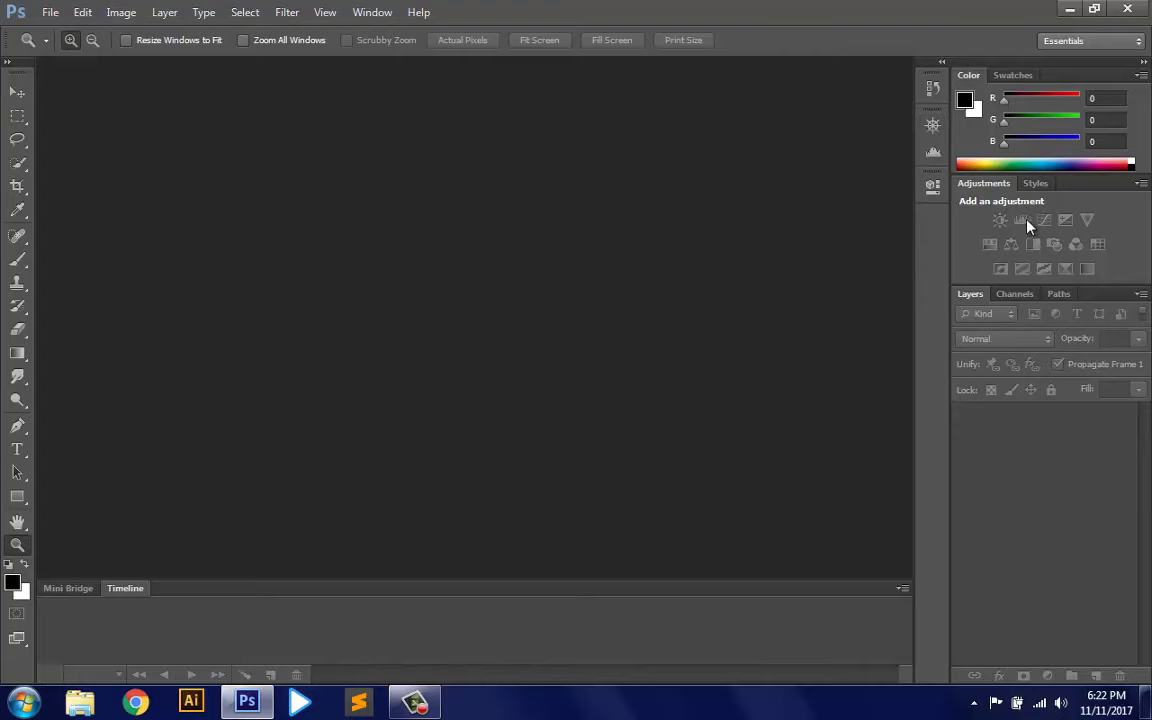
# Create a new 2048 × 2048 px, 72 ppi document with a white background
pyautogui.click(50, 12)
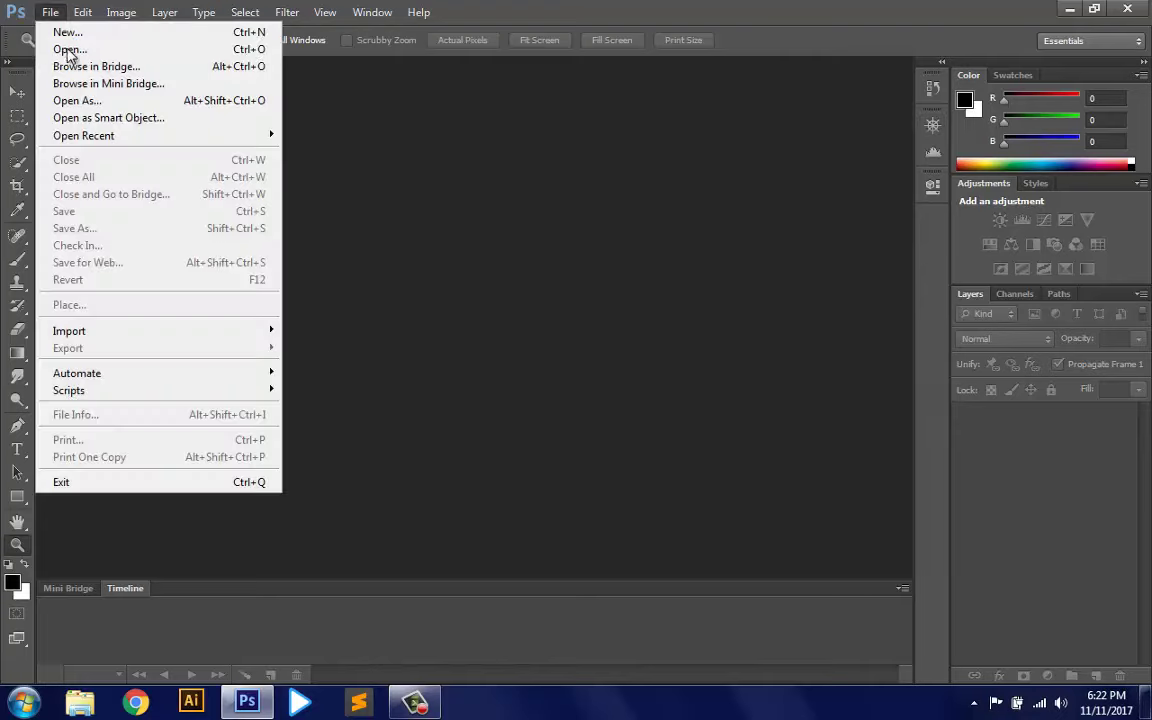
pyautogui.click(75, 33)
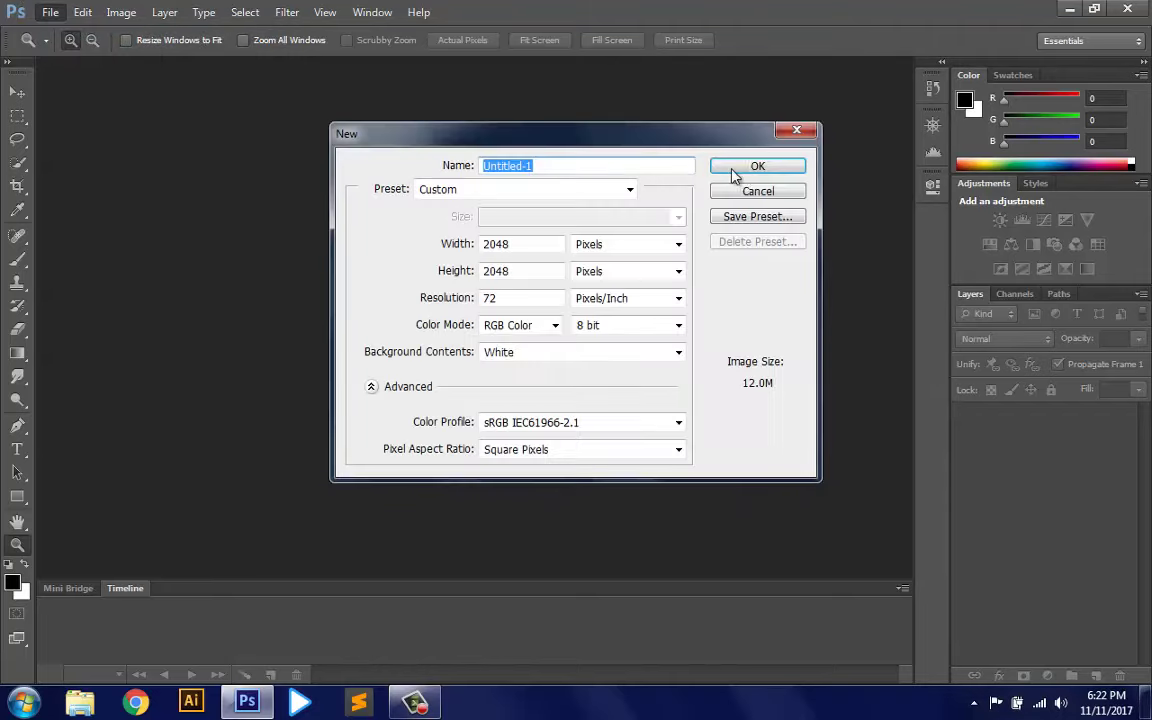
pyautogui.click(750, 167)
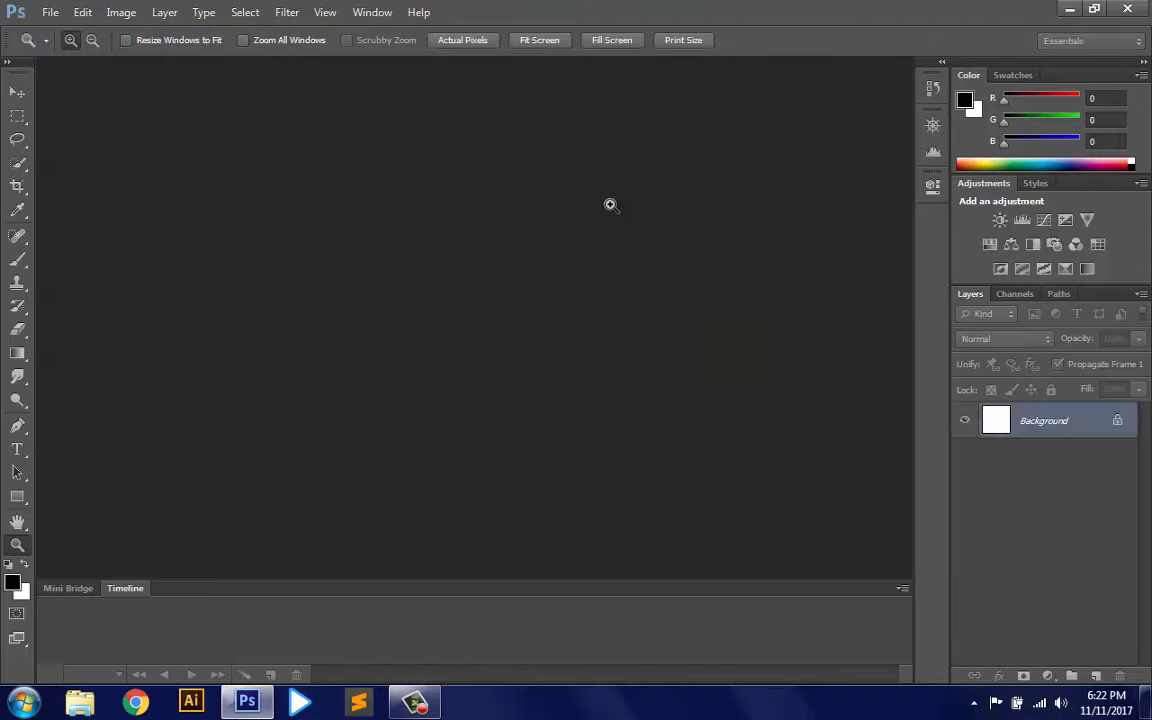
# Convert the locked Background into an editable Layer 0 and zoom in slightly
pyautogui.doubleClick(1120, 422)
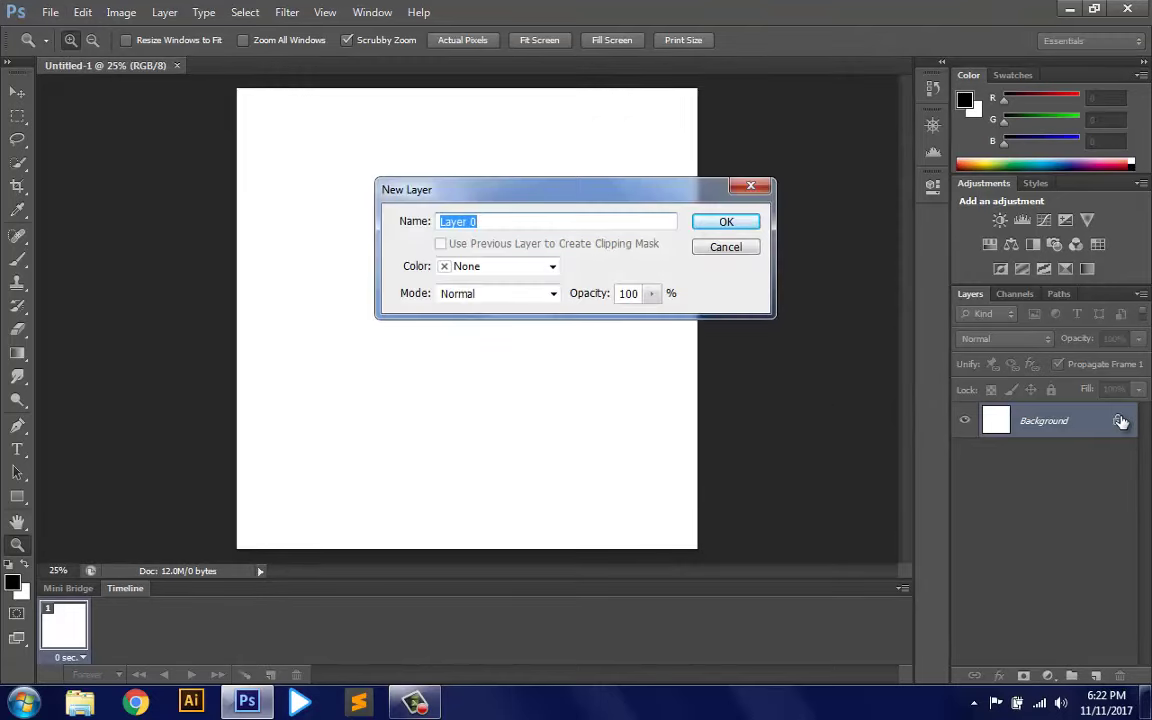
pyautogui.press('Return')
pyautogui.click(70, 38)
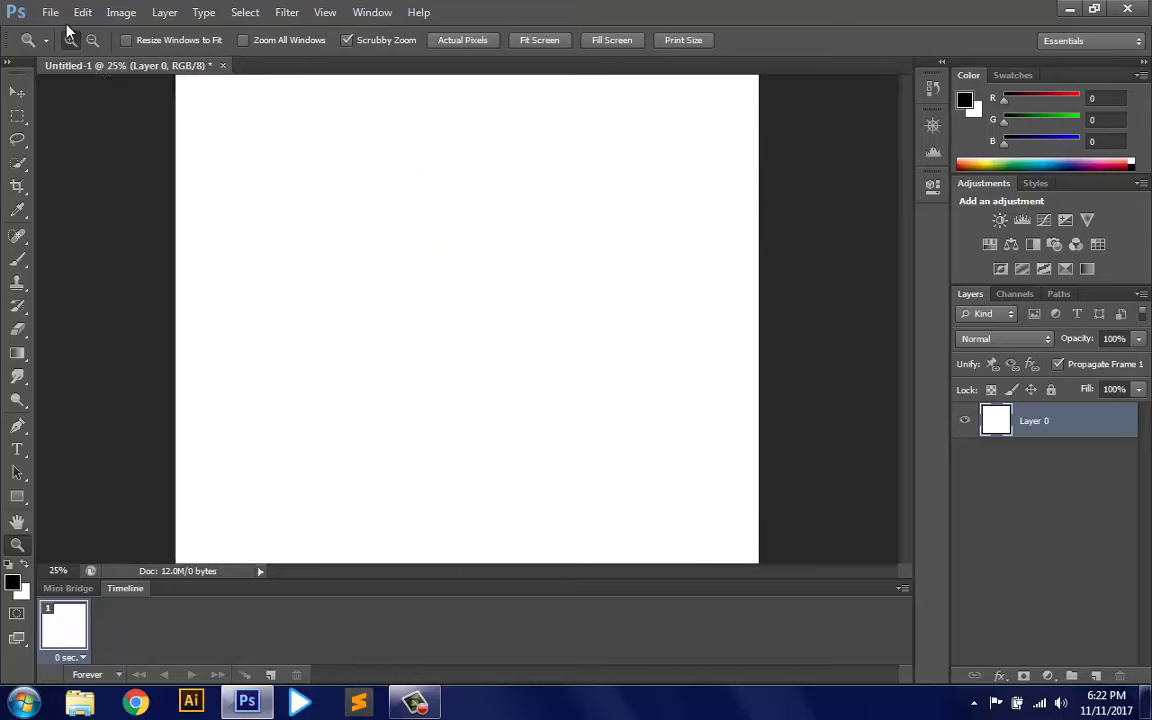
pyautogui.click(49, 12)
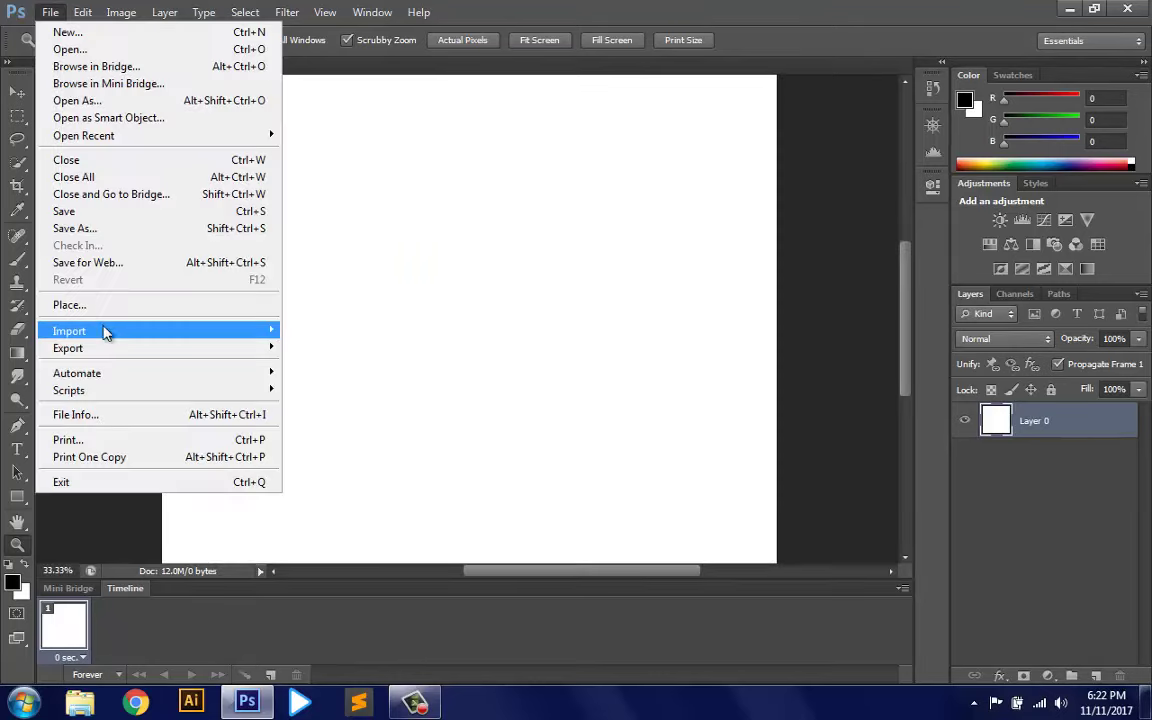
# Place Mdakijunior_Destination_logo from the Kazi folder centred on the canvas and commit it
pyautogui.click(95, 308)
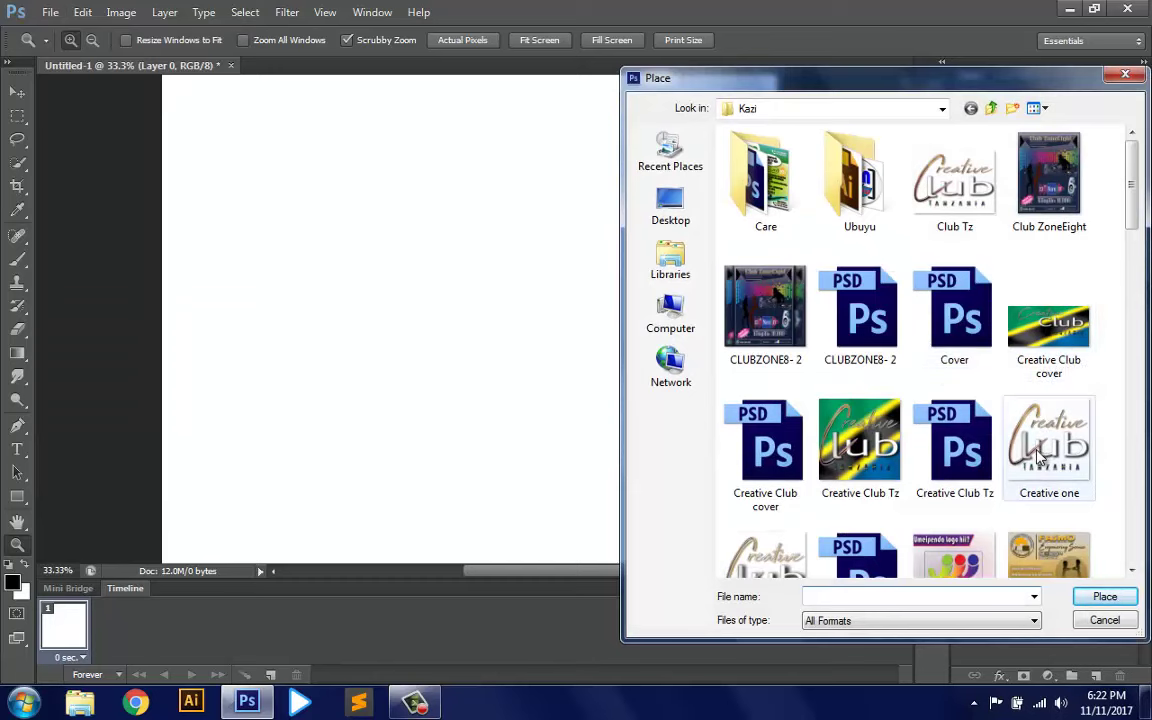
pyautogui.moveTo(1133, 228); pyautogui.dragTo(1136, 412)
pyautogui.doubleClick(762, 310)
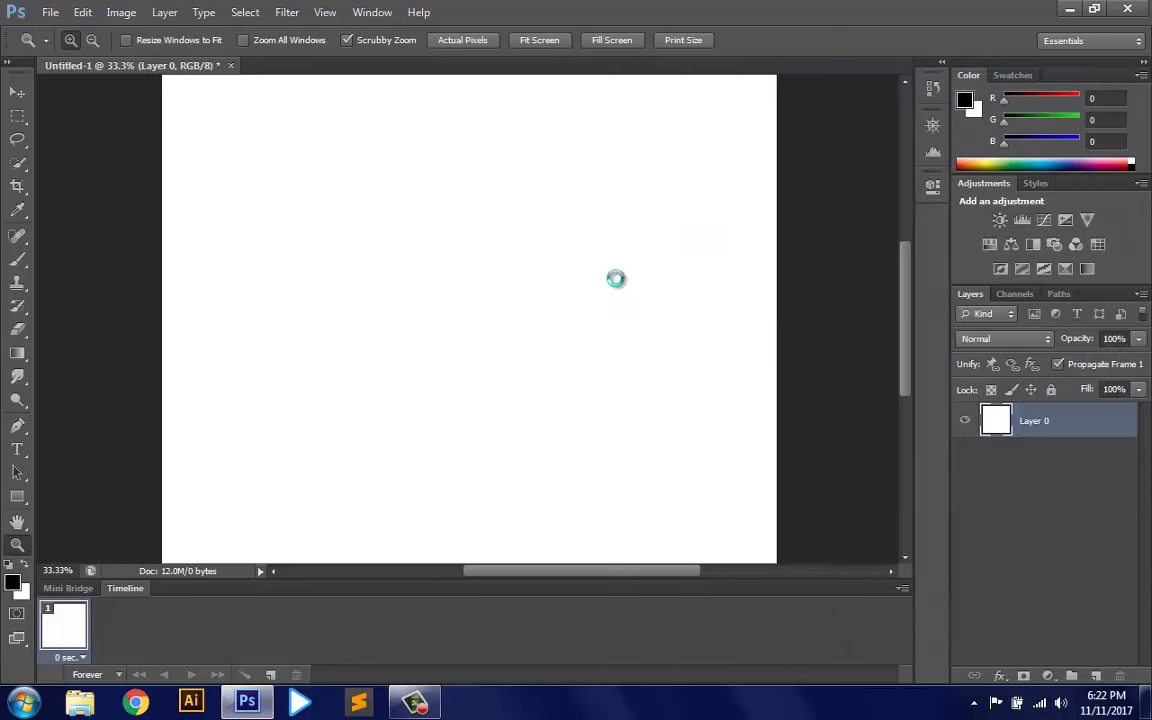
pyautogui.hotkey('ctrl', '-')
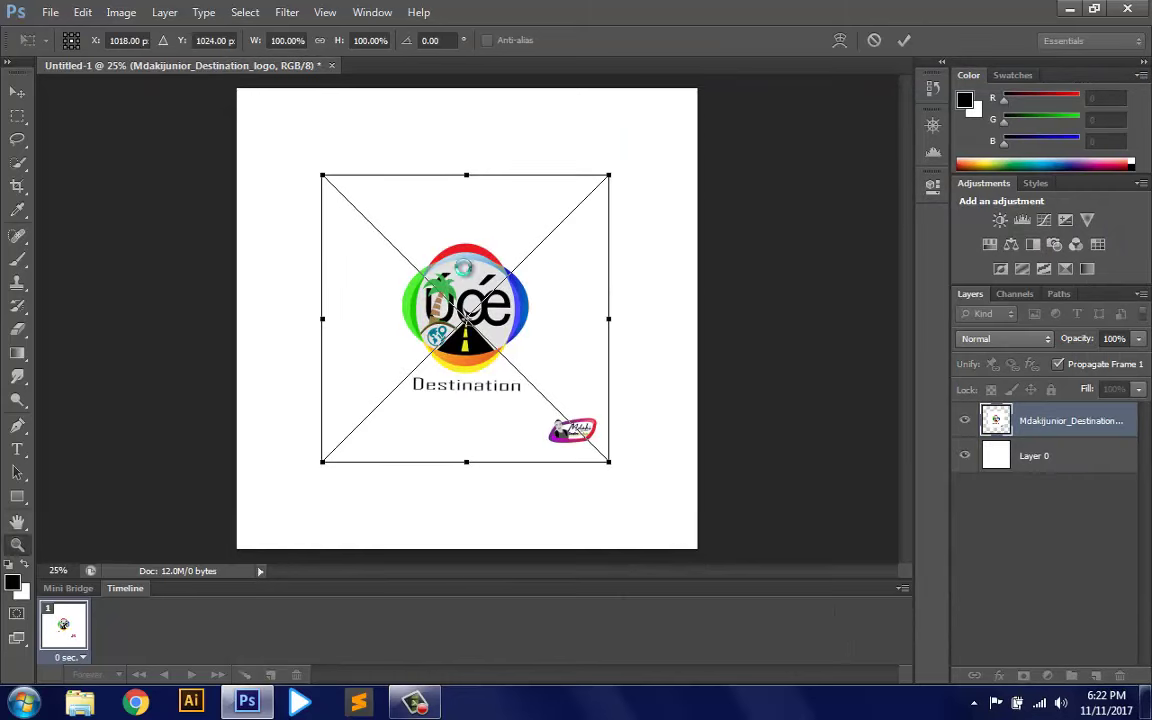
pyautogui.press('Return')
pyautogui.press('z')
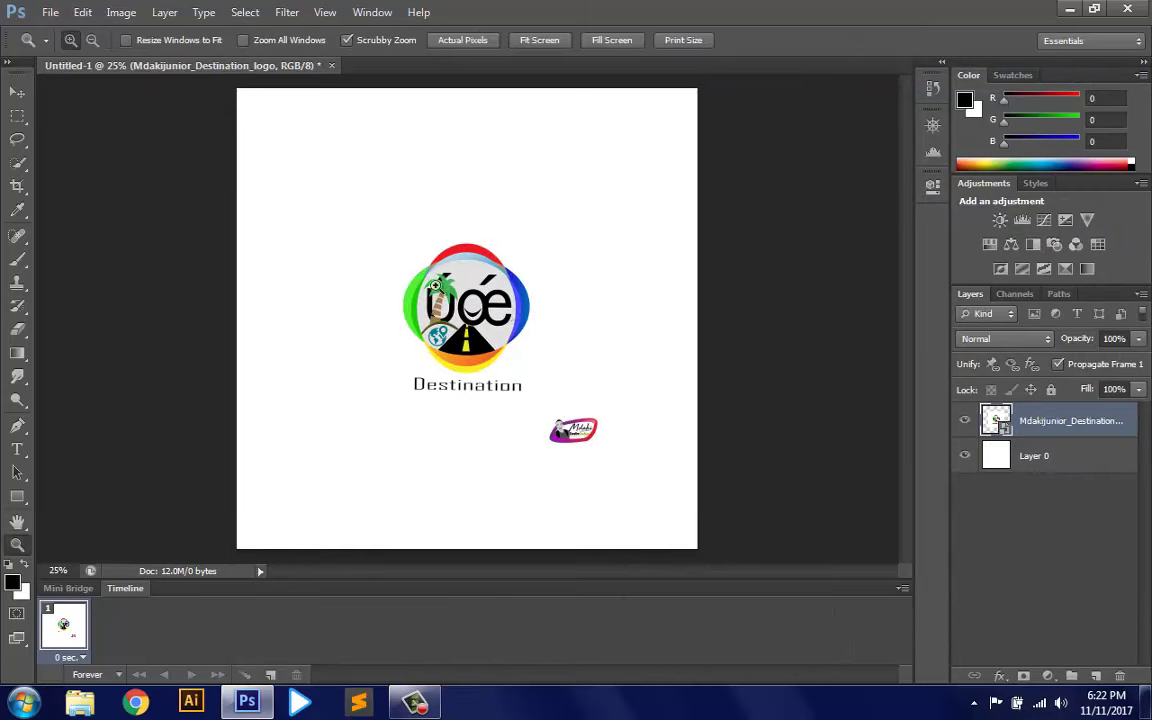
# Add a Brightness/Contrast layer at −12 and a Levels layer with the midtone slider moved
pyautogui.click(19, 93)
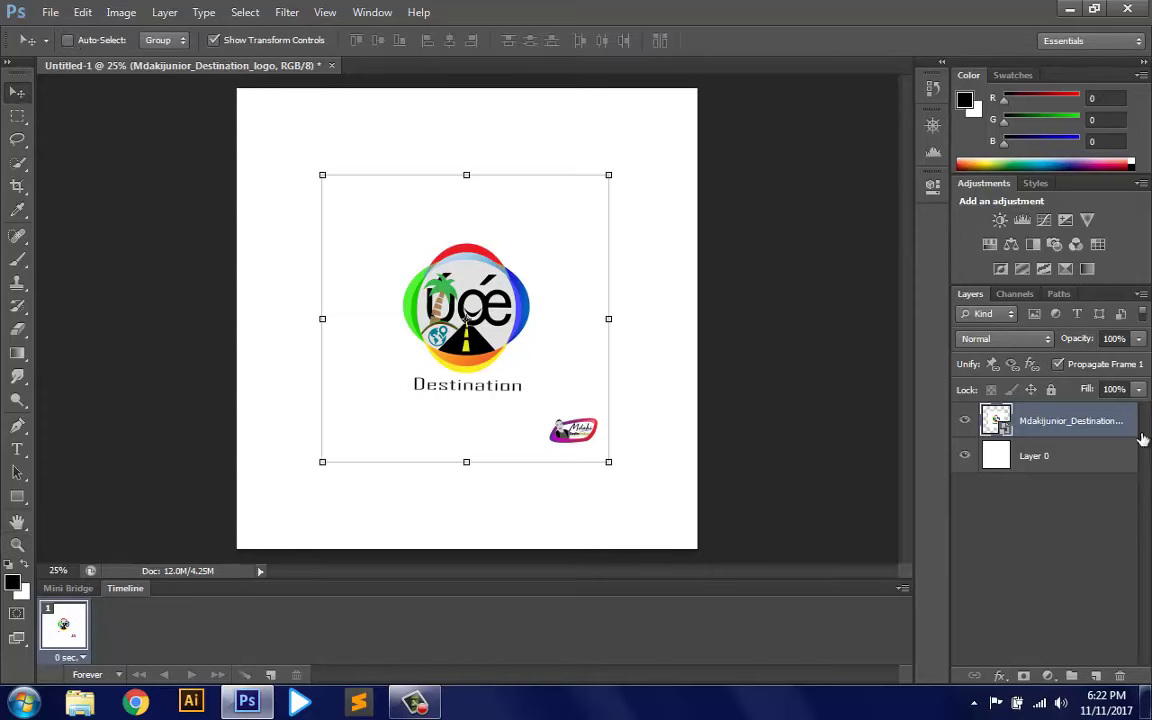
pyautogui.click(1002, 220)
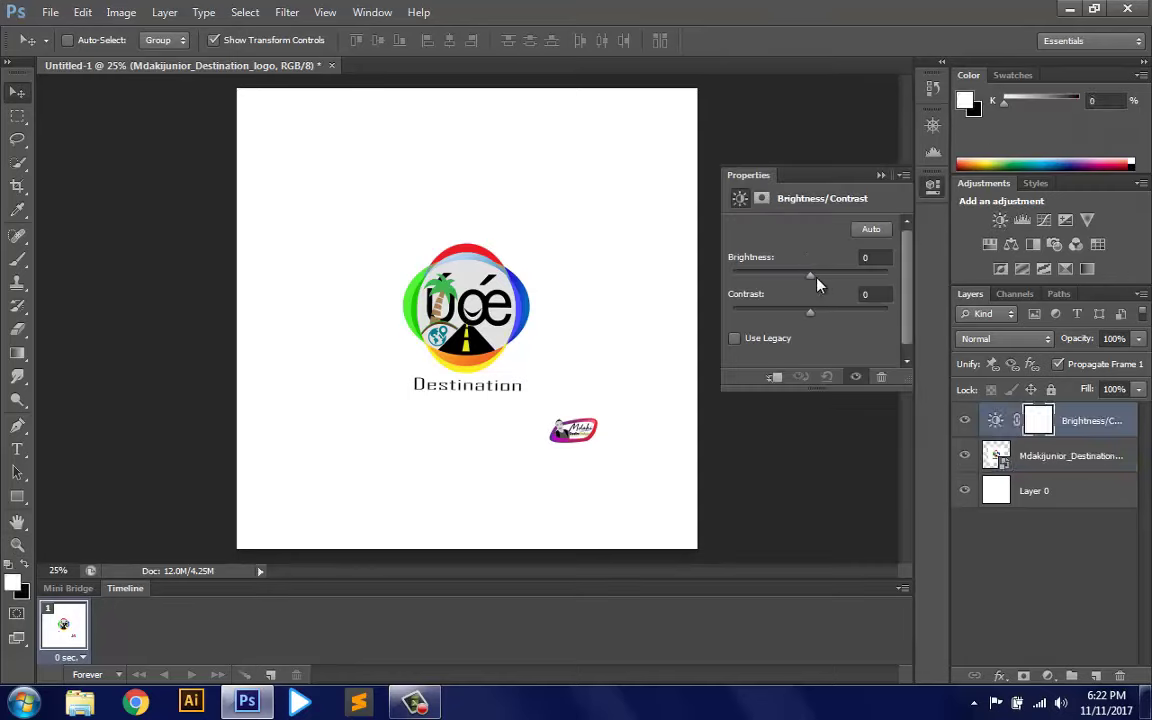
pyautogui.moveTo(822, 280)
pyautogui.mouseDown()
pyautogui.moveTo(815, 294)
pyautogui.moveTo(826, 268)
pyautogui.moveTo(805, 276)
pyautogui.mouseUp()
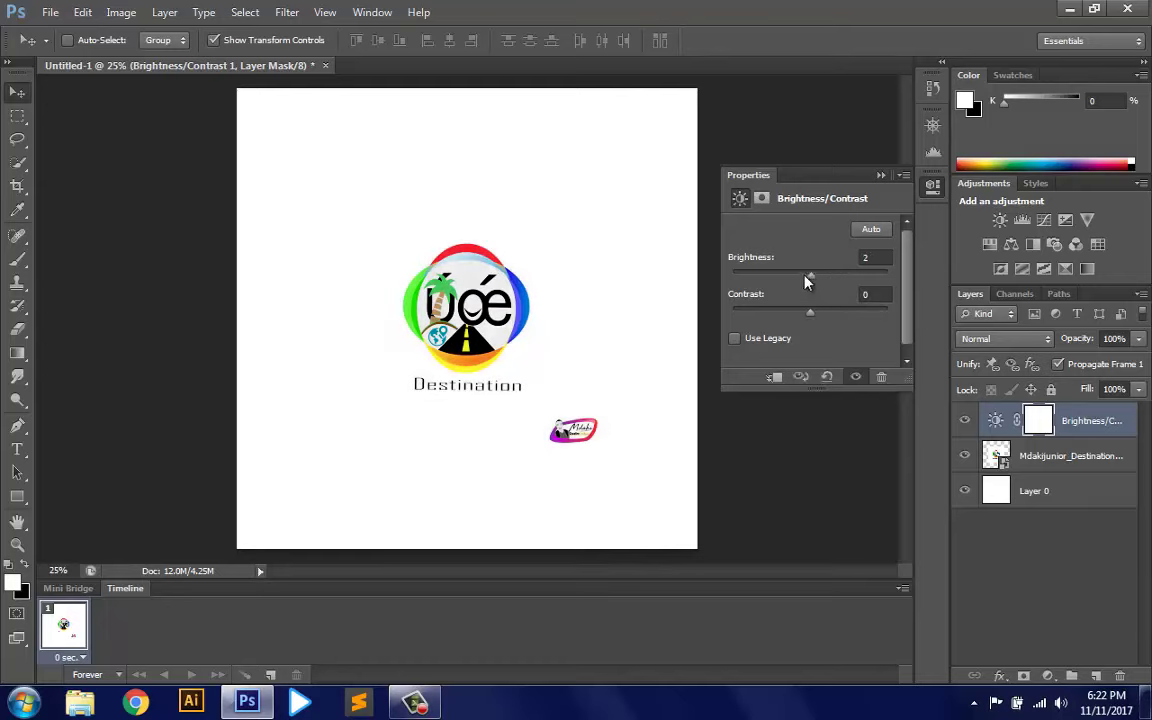
pyautogui.click(881, 175)
pyautogui.click(933, 185)
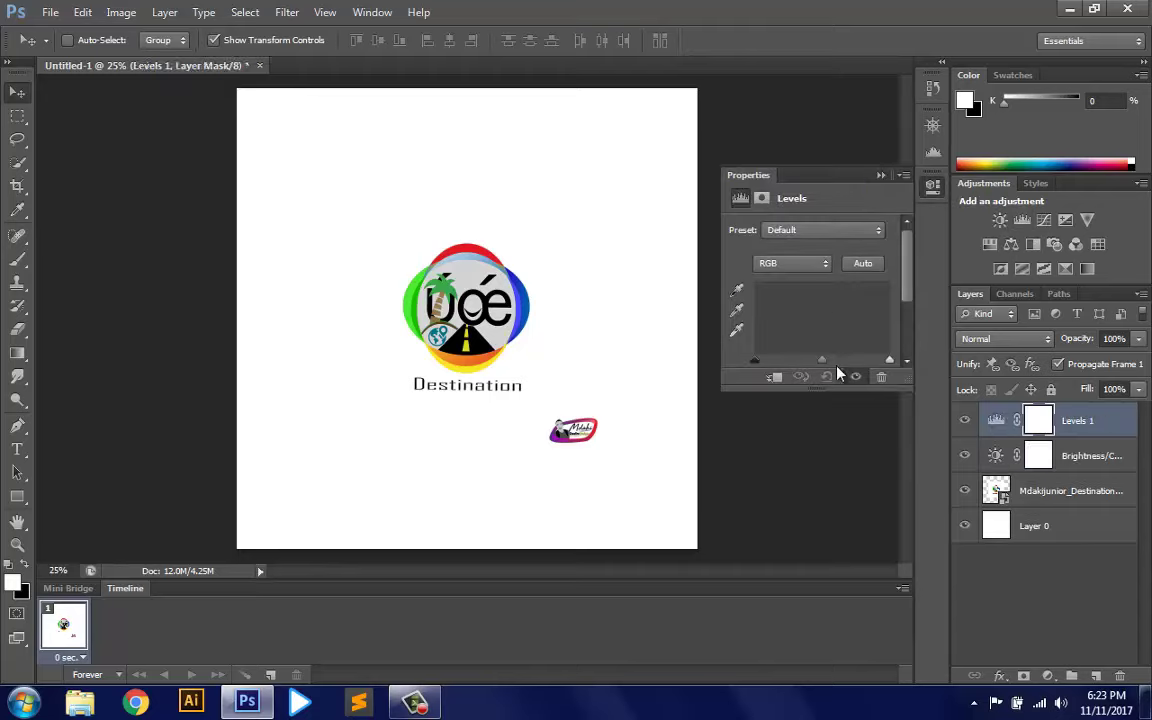
pyautogui.moveTo(822, 360)
pyautogui.mouseDown()
pyautogui.moveTo(781, 386)
pyautogui.moveTo(893, 392)
pyautogui.moveTo(842, 401)
pyautogui.mouseUp()
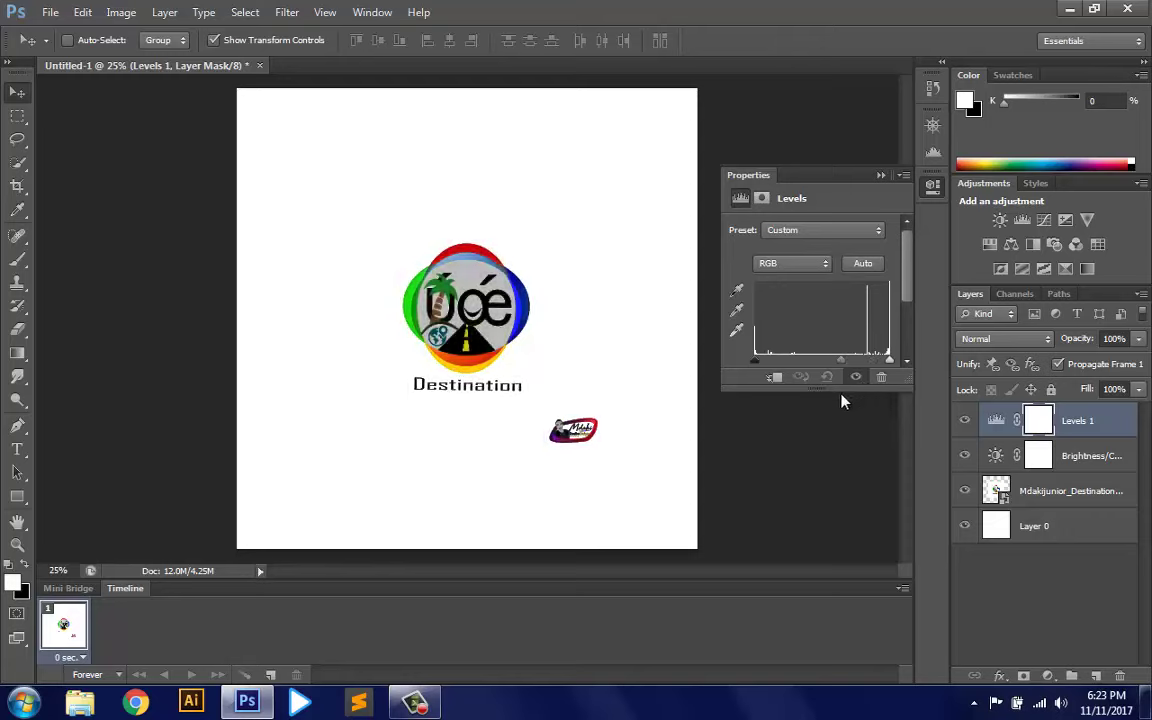
# Add a Curves adjustment layer with the curve bent upward to brighten the logo
pyautogui.click(881, 171)
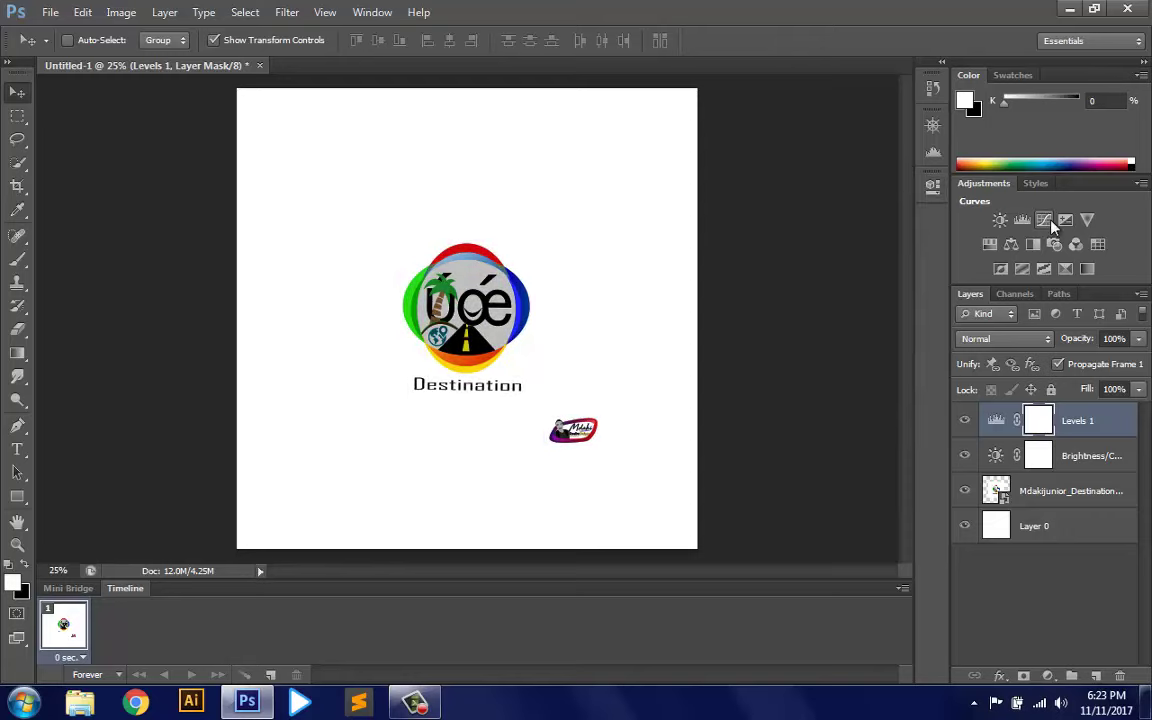
pyautogui.click(1046, 221)
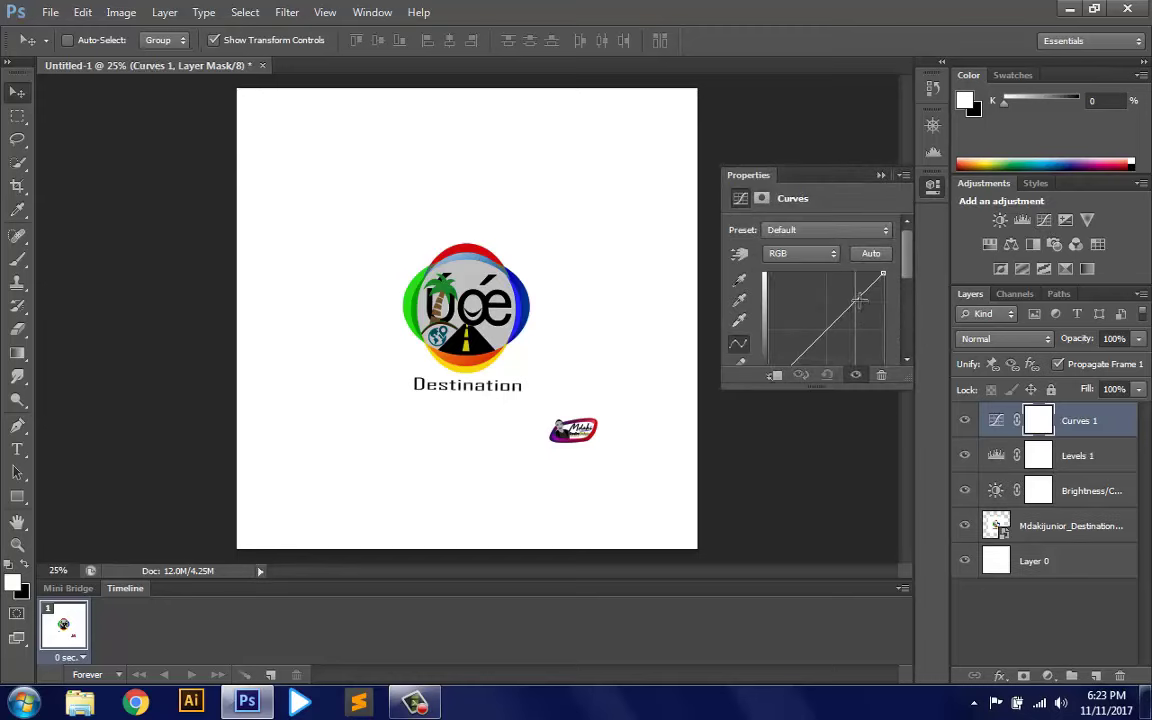
pyautogui.moveTo(859, 300); pyautogui.dragTo(838, 285)
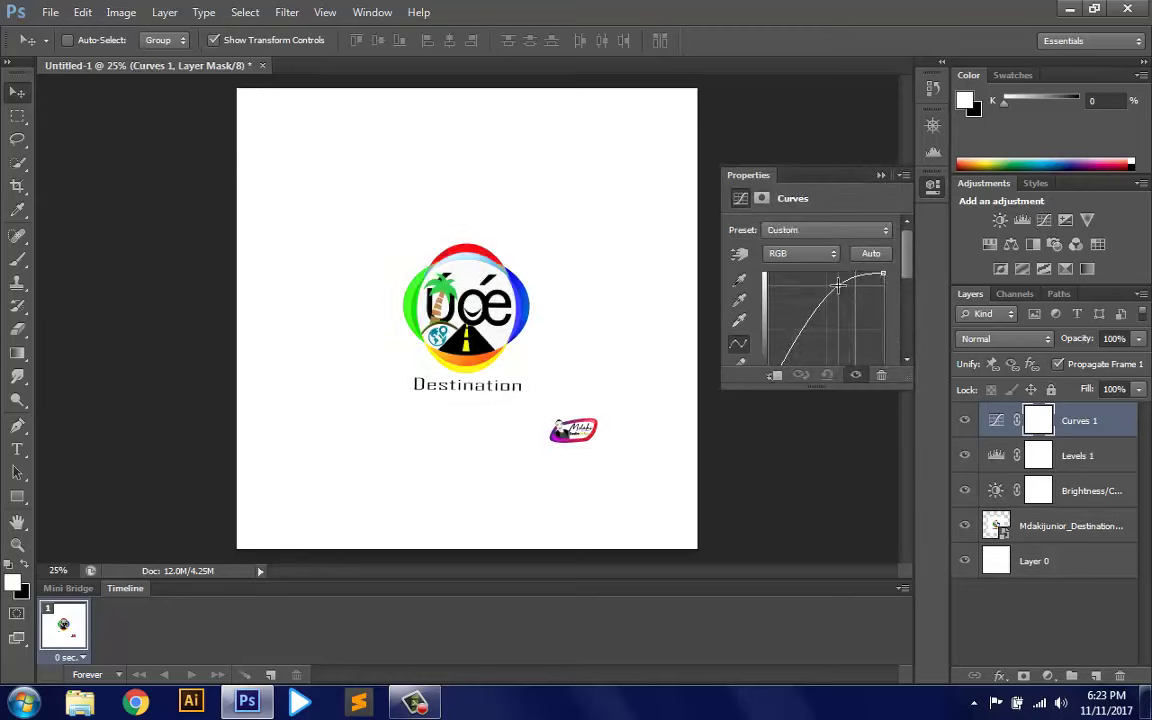
pyautogui.moveTo(788, 357); pyautogui.dragTo(786, 360)
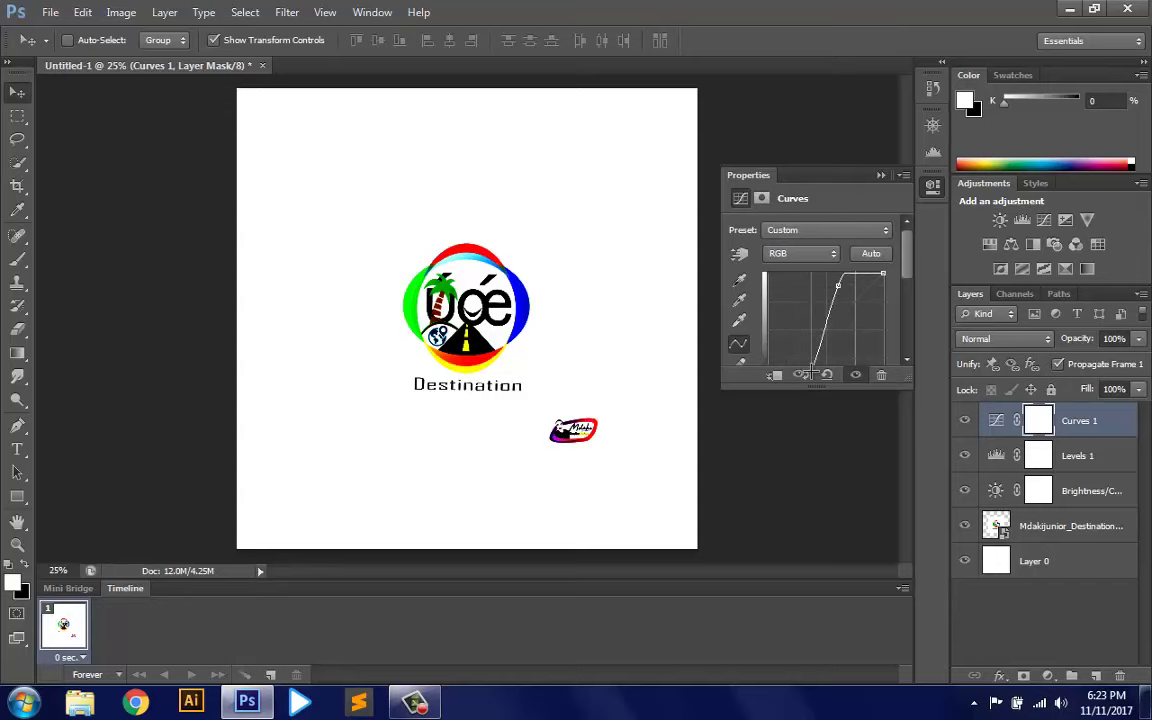
pyautogui.click(880, 176)
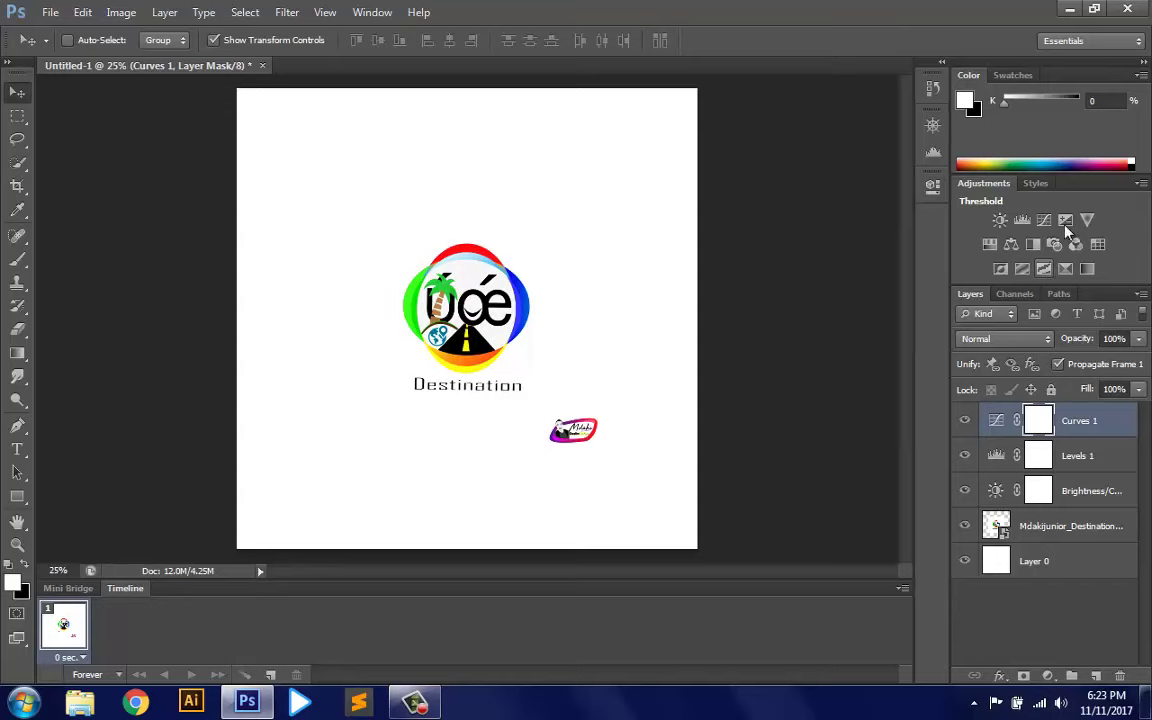
# Add an Exposure adjustment layer, testing Gamma Correction and resetting it to 1.00
pyautogui.click(1066, 221)
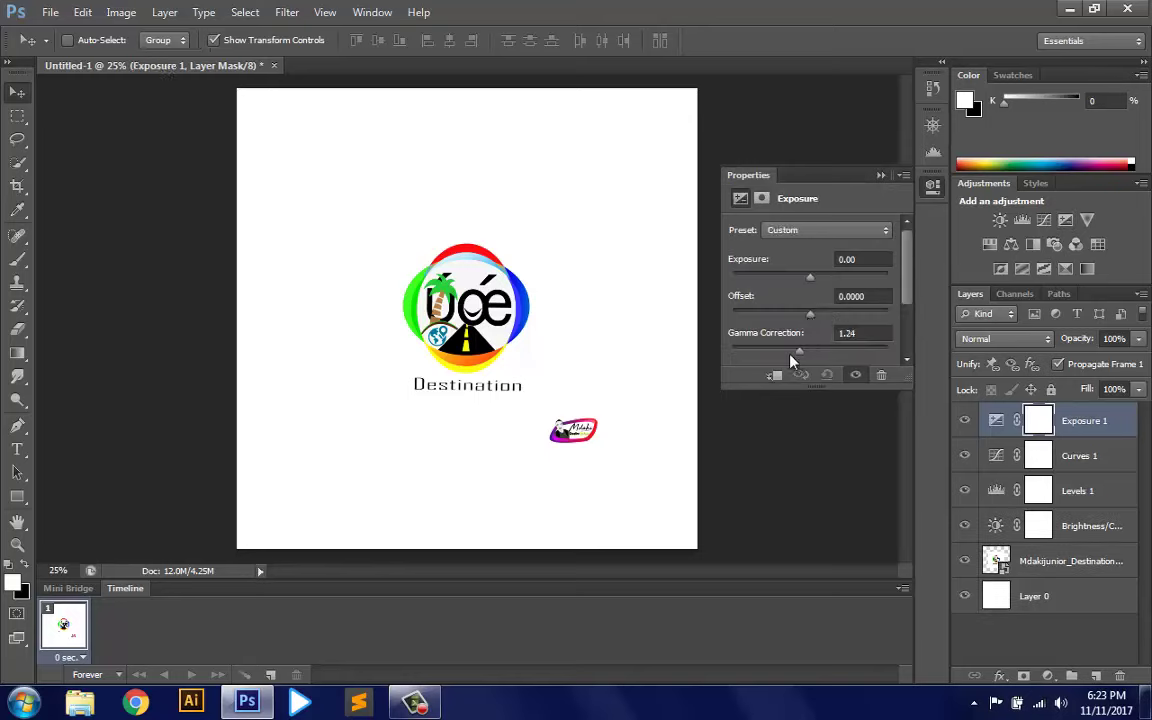
pyautogui.moveTo(811, 352)
pyautogui.mouseDown()
pyautogui.moveTo(776, 352)
pyautogui.moveTo(879, 364)
pyautogui.mouseUp()
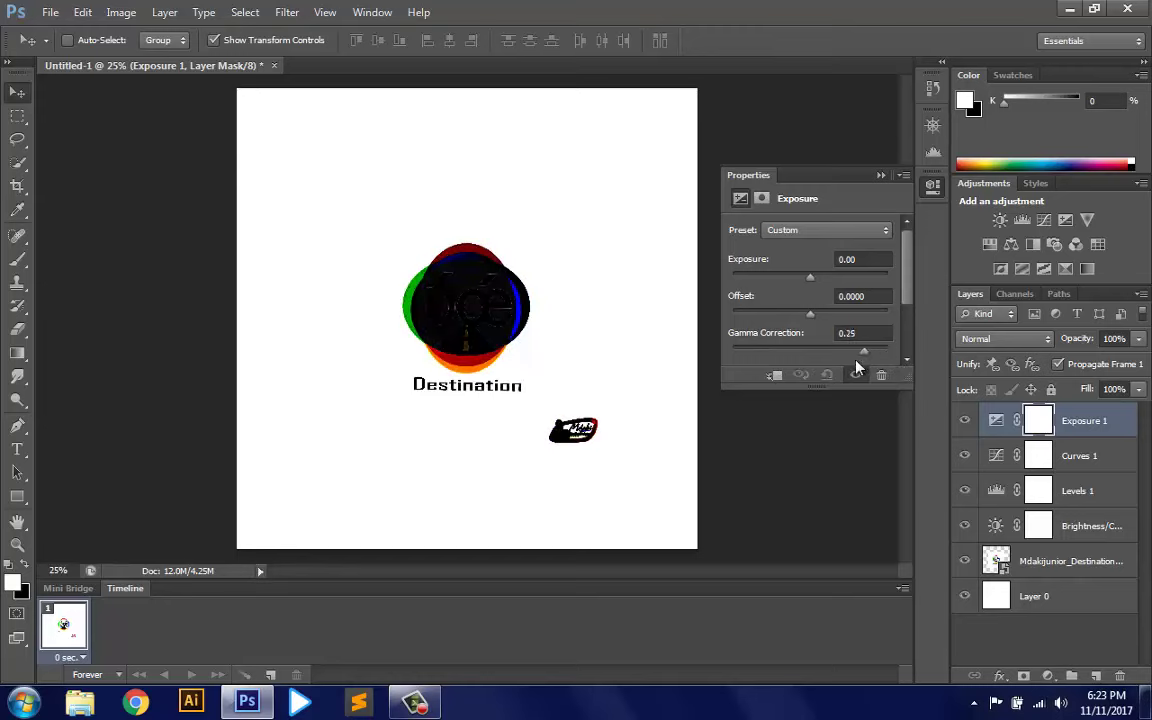
pyautogui.moveTo(818, 350); pyautogui.dragTo(810, 350)
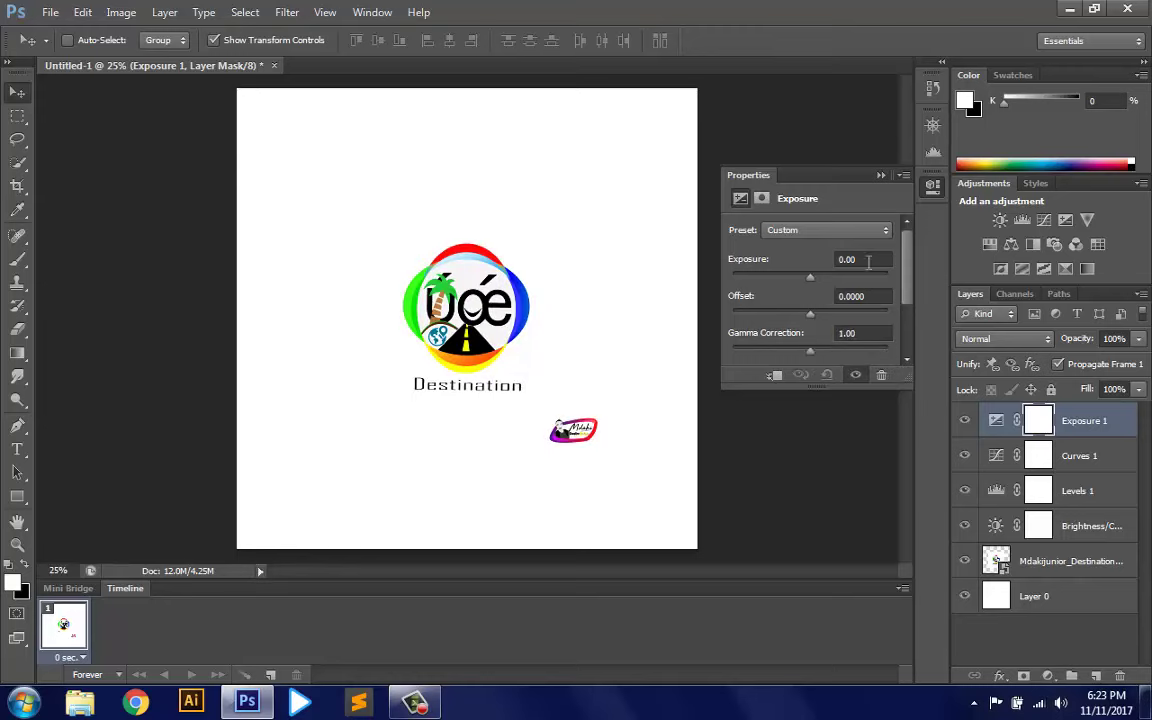
pyautogui.click(880, 176)
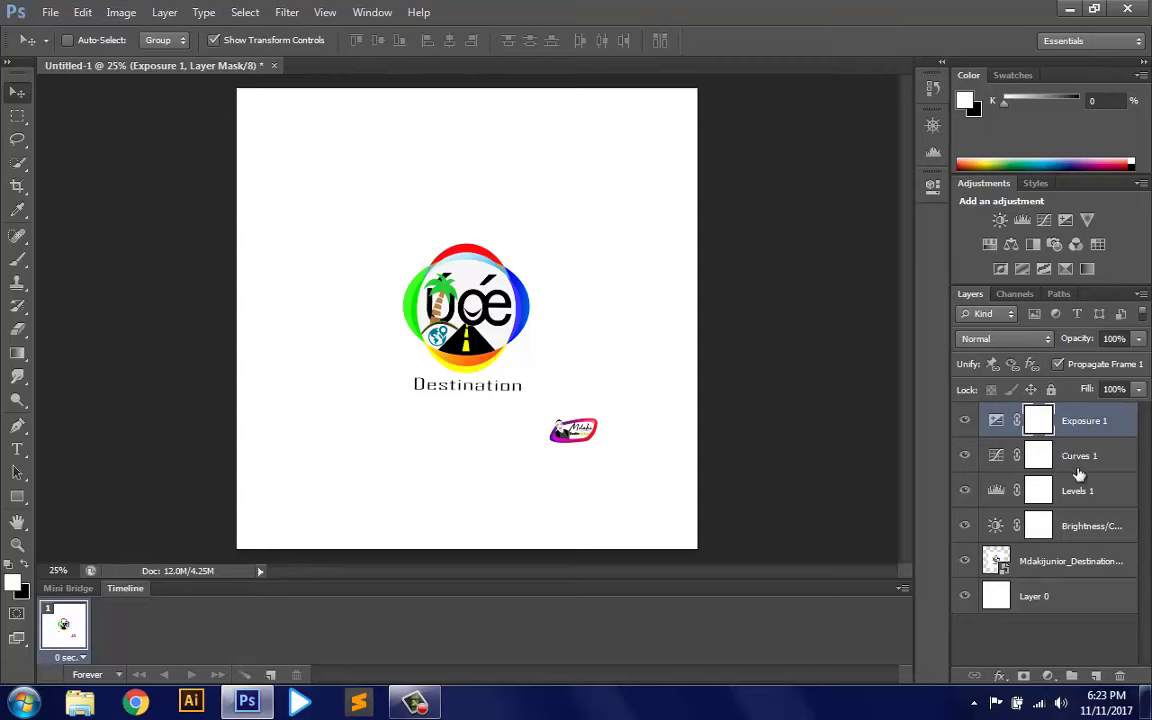
# Add a second Brightness/Contrast adjustment layer above Curves 1 and select the Move tool
pyautogui.click(1000, 220)
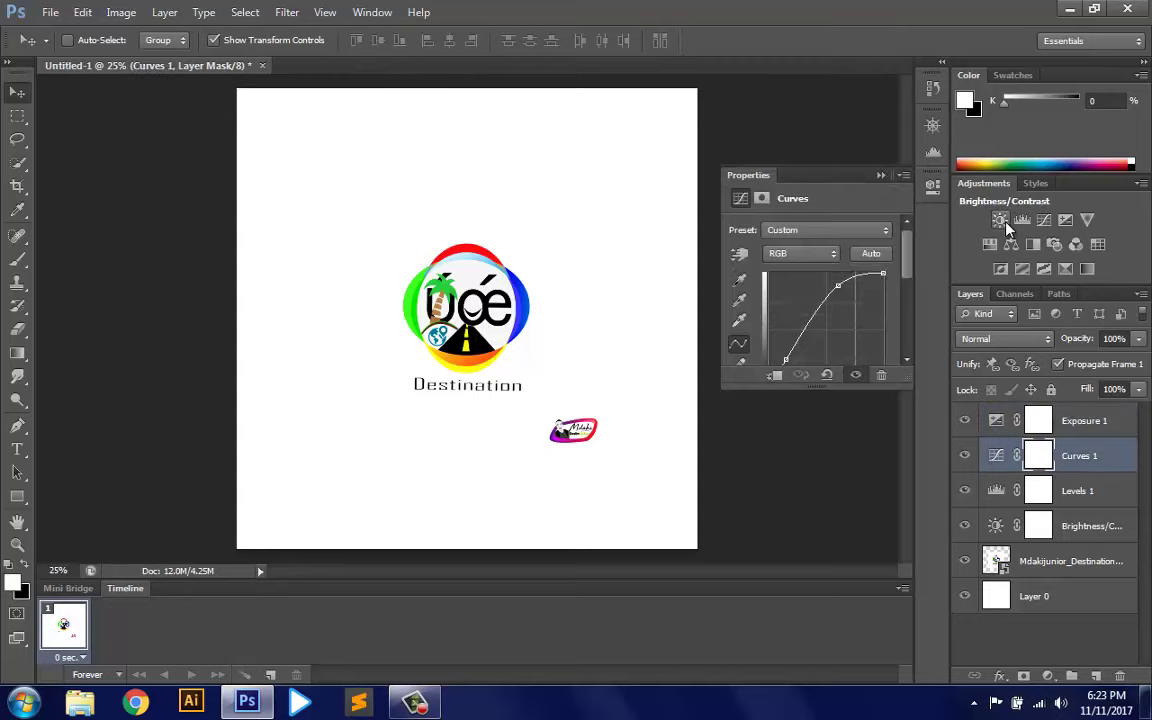
pyautogui.click(881, 175)
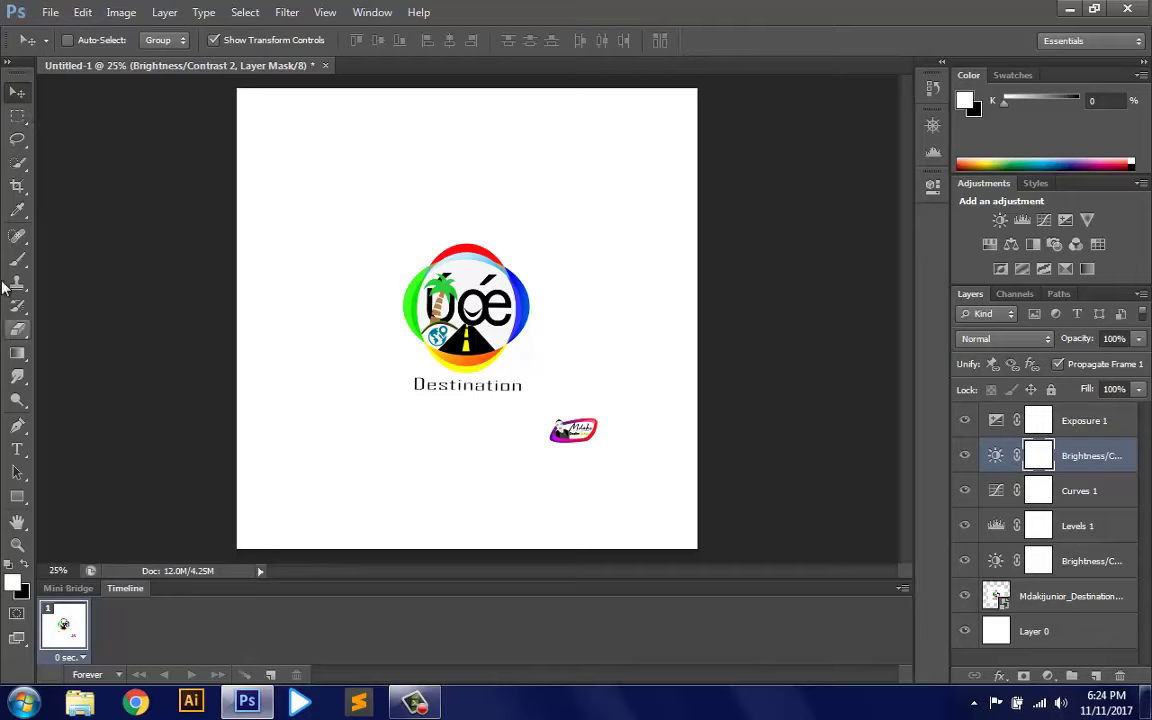
pyautogui.click(18, 93)
pyautogui.click(52, 14)
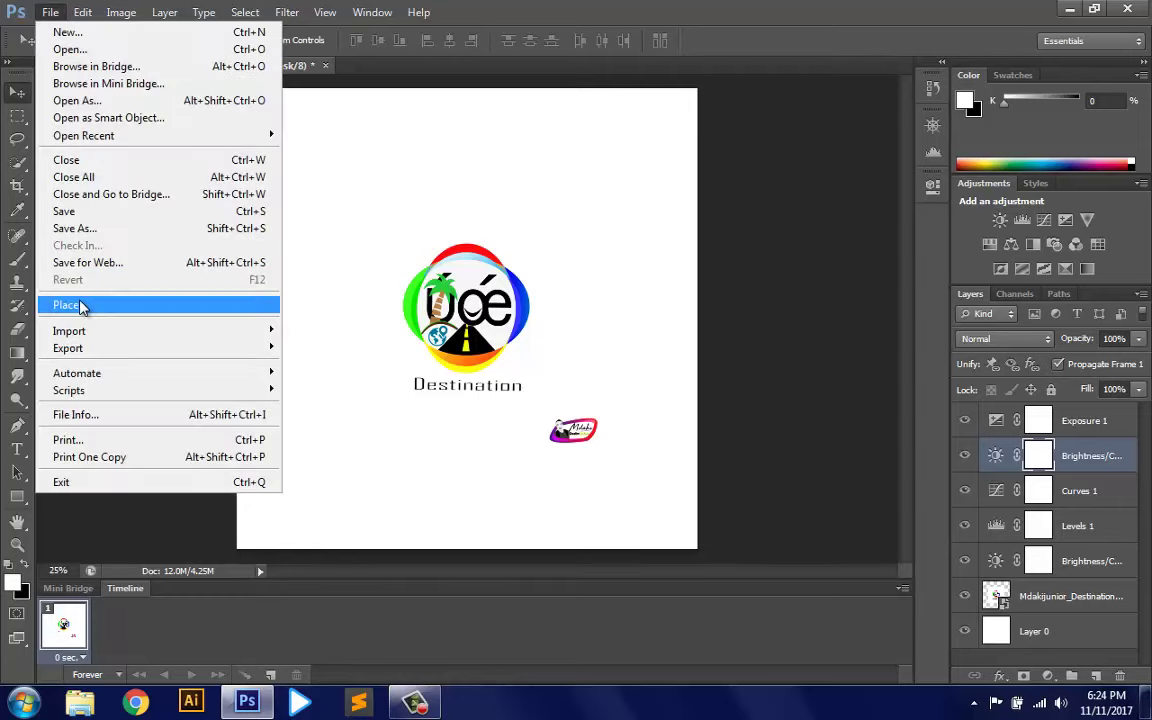
# Close the File menu without running a command and select the Crop tool
pyautogui.click(505, 229)
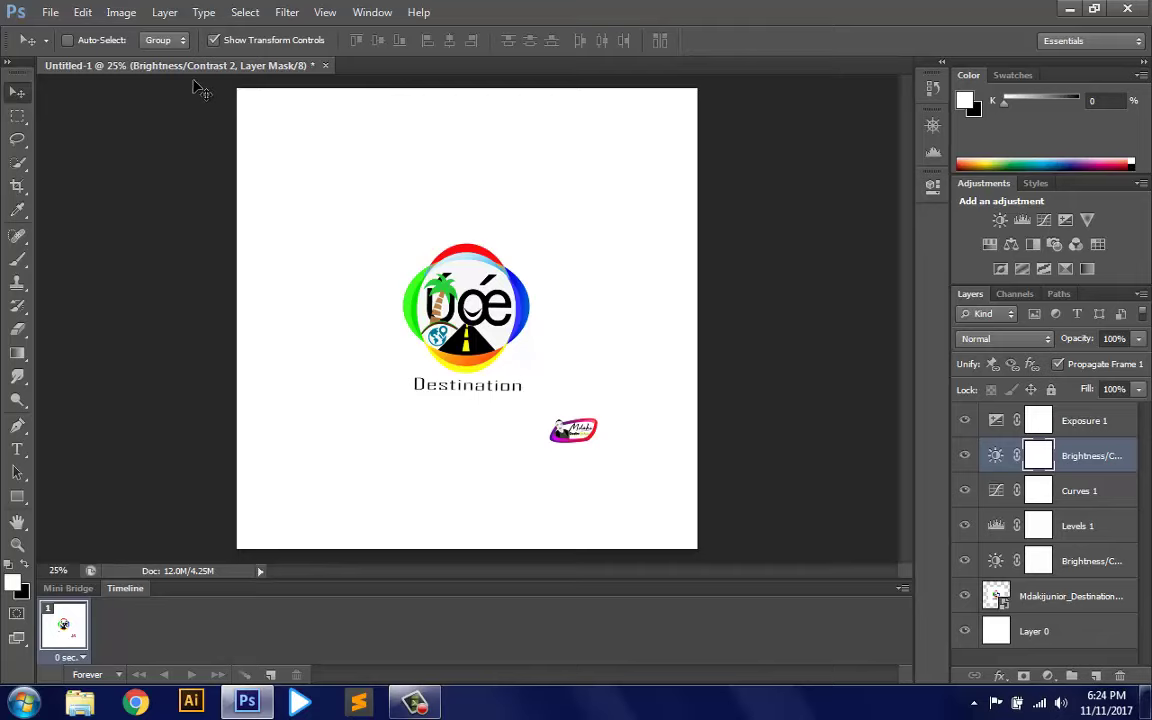
pyautogui.click(17, 187)
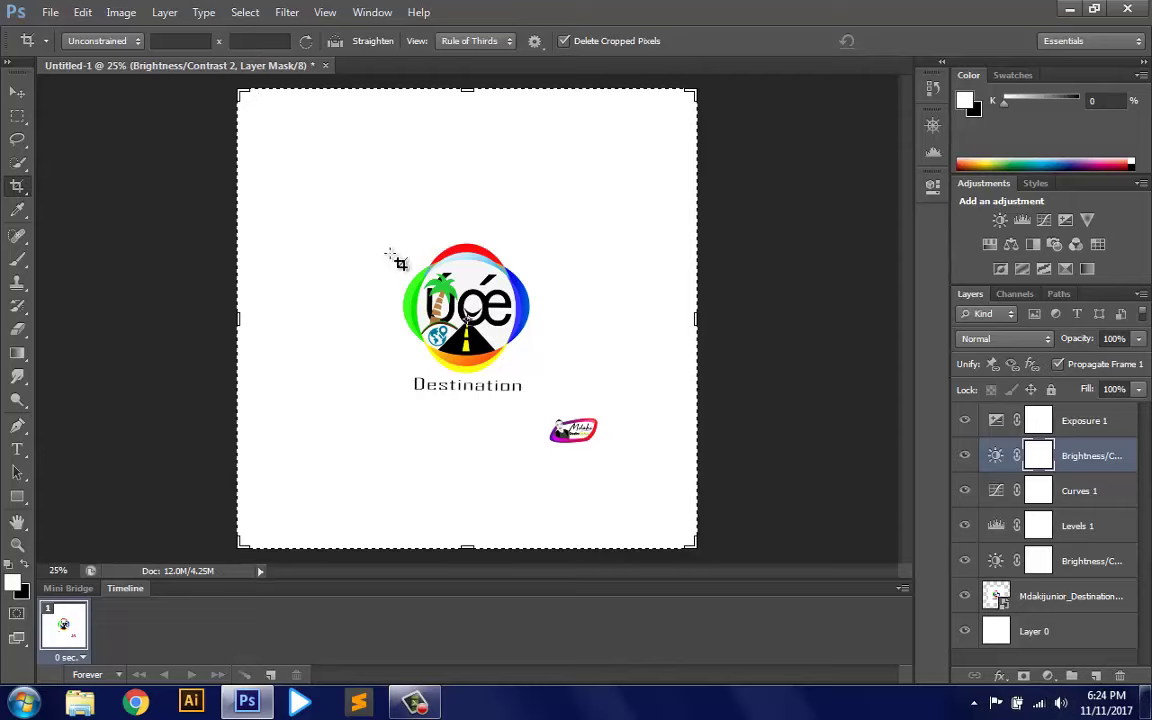
# Shrink the crop to a smaller square around the Destination logo and confirm the crop
pyautogui.moveTo(277, 155)
pyautogui.mouseDown()
pyautogui.moveTo(425, 283)
pyautogui.moveTo(419, 256)
pyautogui.moveTo(550, 402)
pyautogui.mouseUp()
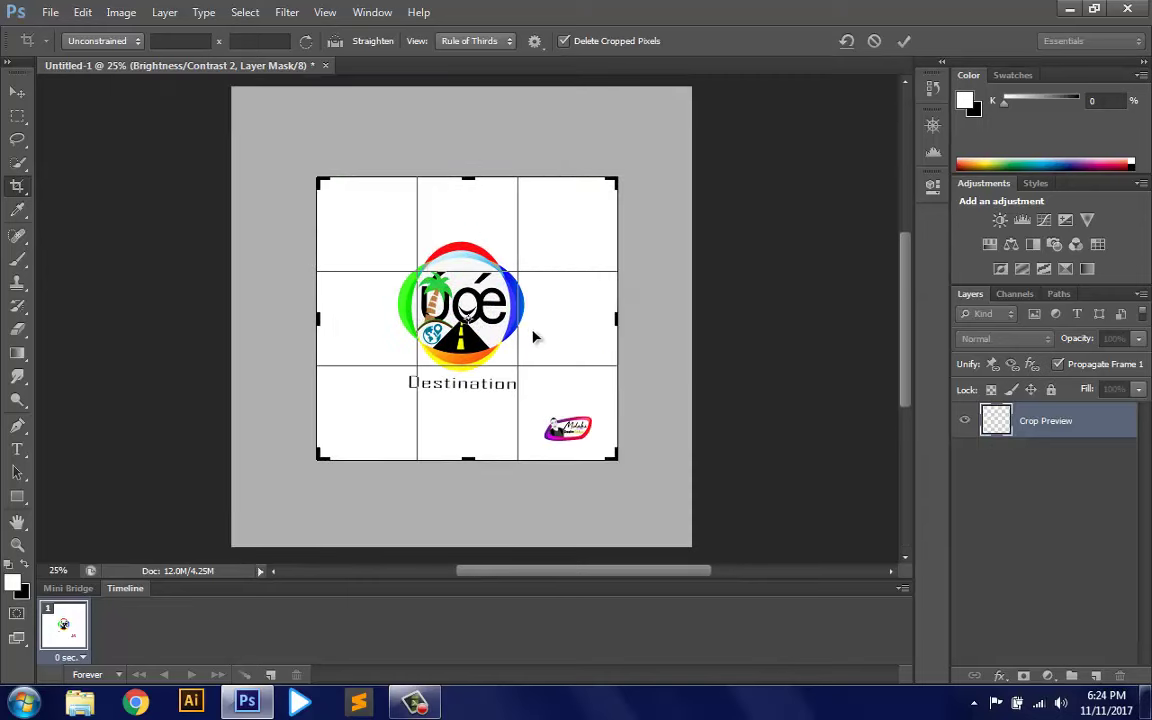
pyautogui.click(18, 92)
pyautogui.click(535, 275)
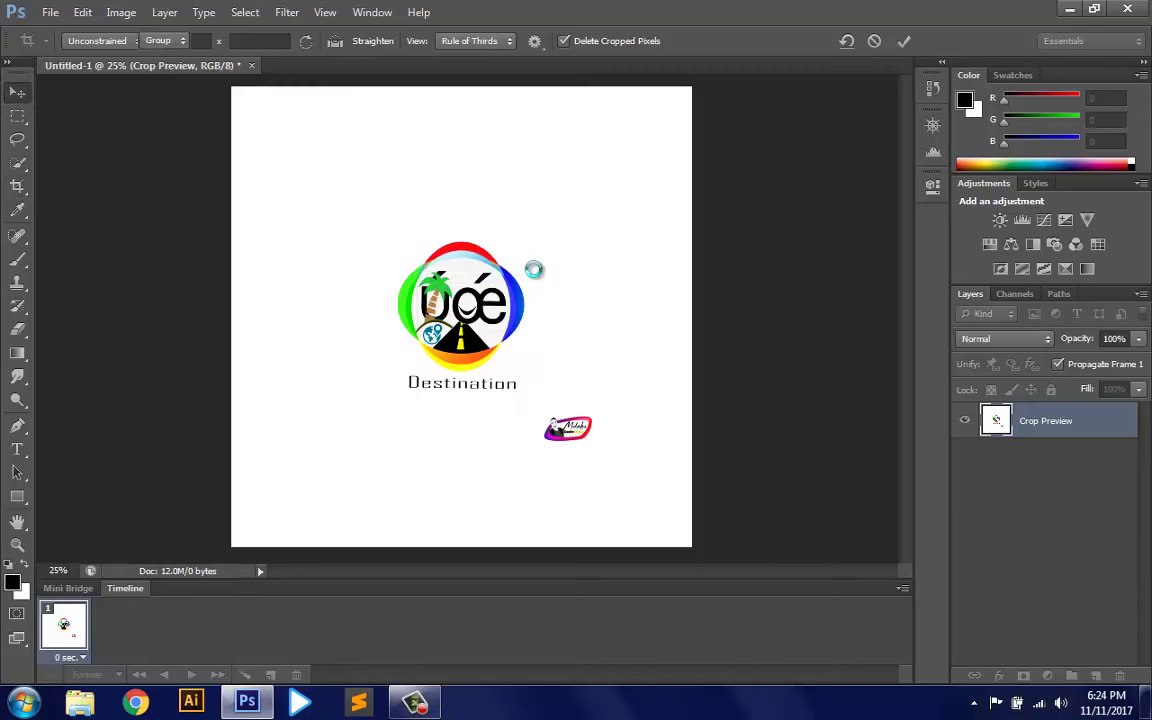
pyautogui.click(20, 162)
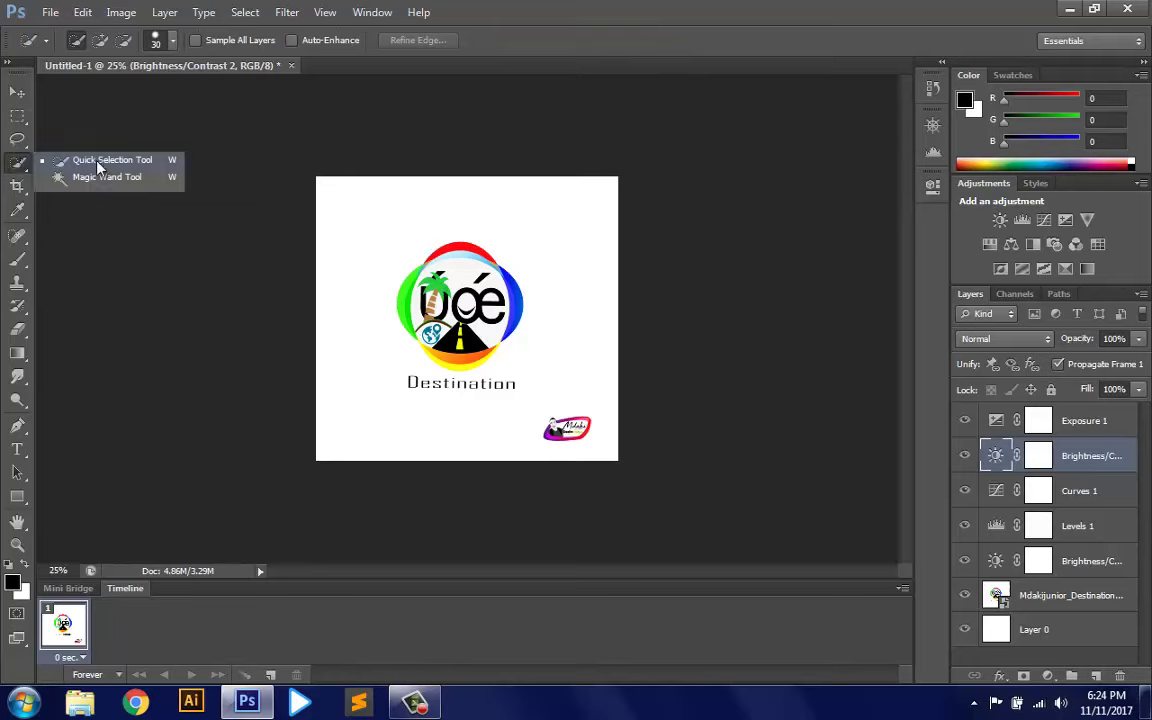
pyautogui.click(98, 162)
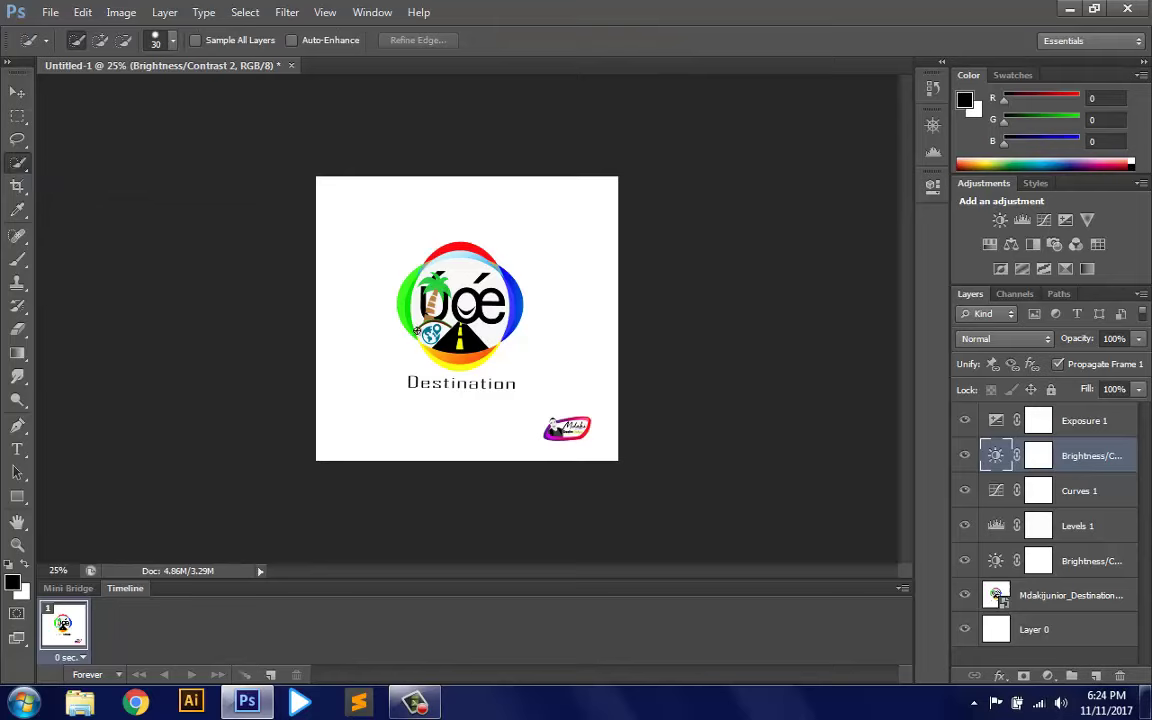
pyautogui.moveTo(389, 285)
pyautogui.mouseDown()
pyautogui.moveTo(423, 280)
pyautogui.moveTo(395, 270)
pyautogui.mouseUp()
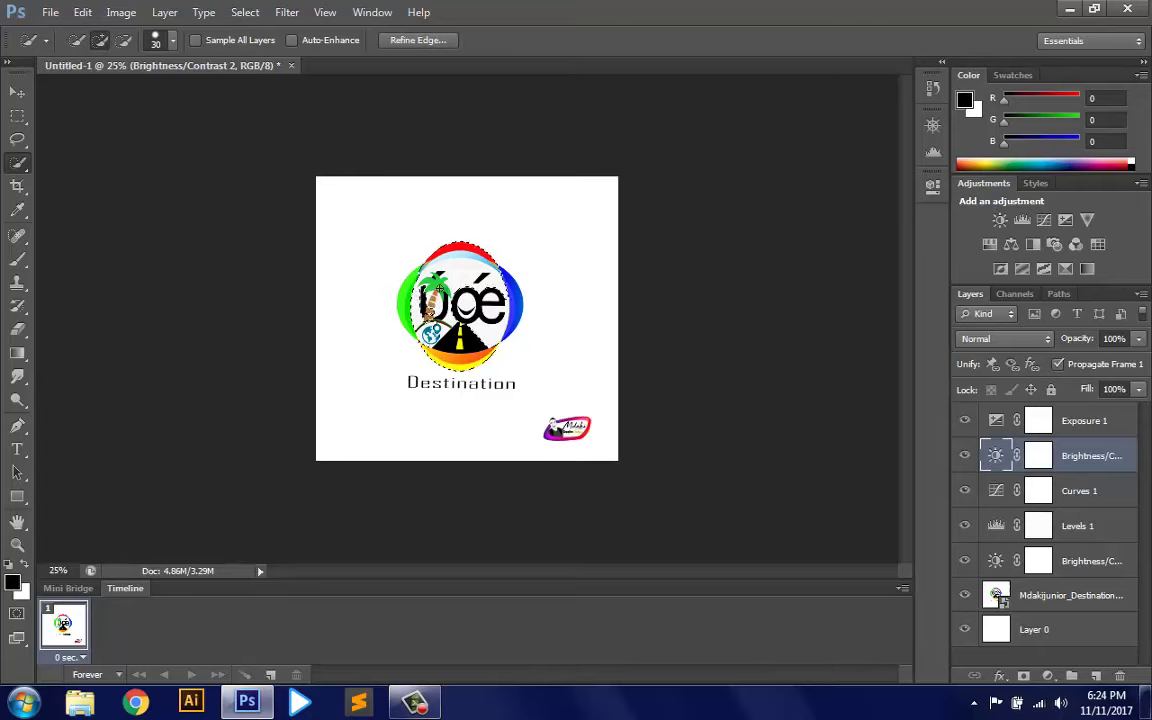
pyautogui.click(238, 18)
pyautogui.click(261, 49)
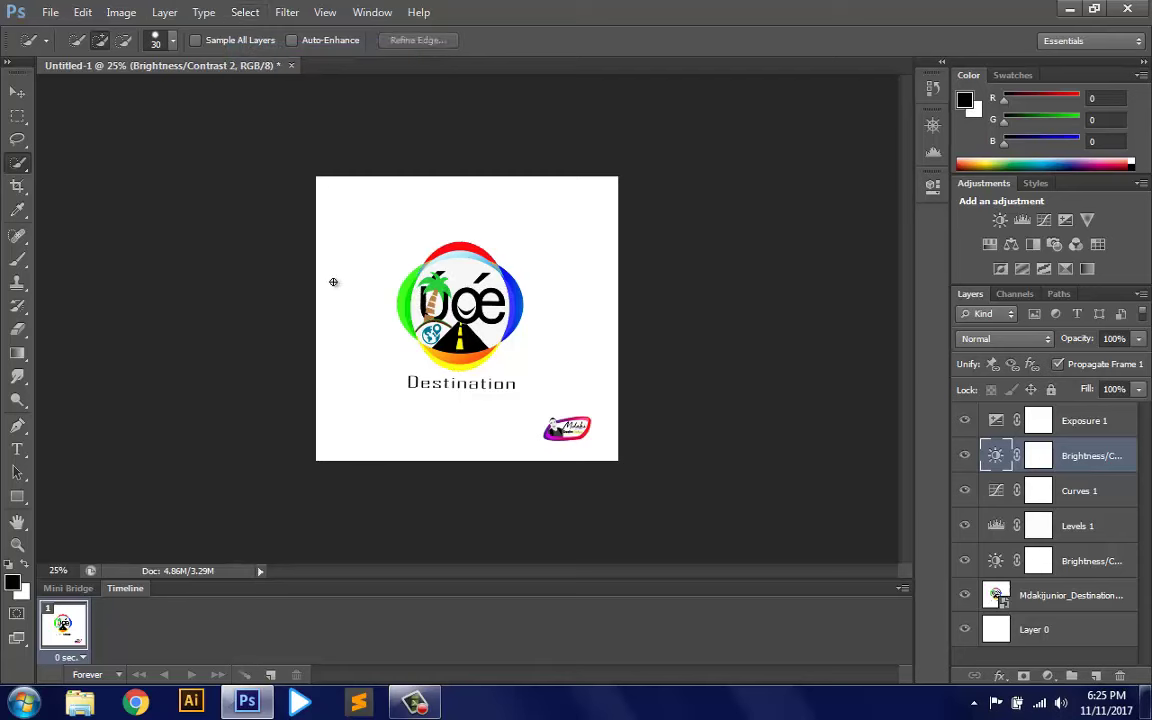
# Target the Mdakijunior_Destination_logo layer in the Layers panel and end on the Brush tool
pyautogui.click(18, 210)
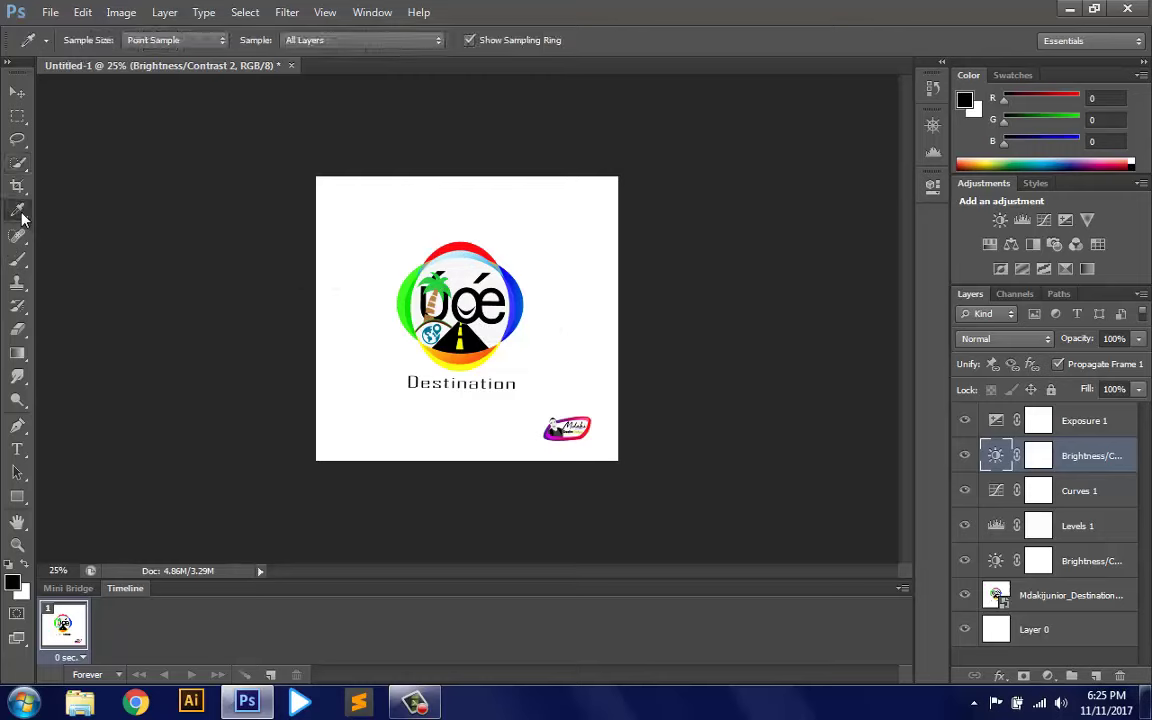
pyautogui.rightClick(22, 216)
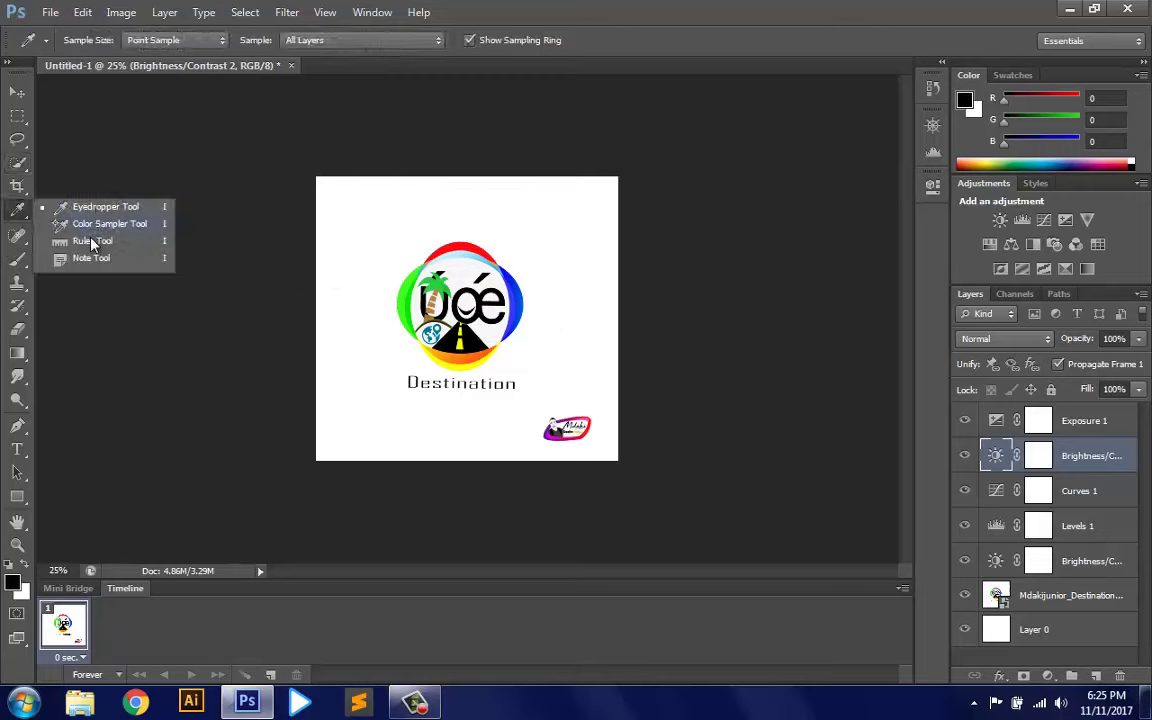
pyautogui.click(15, 214)
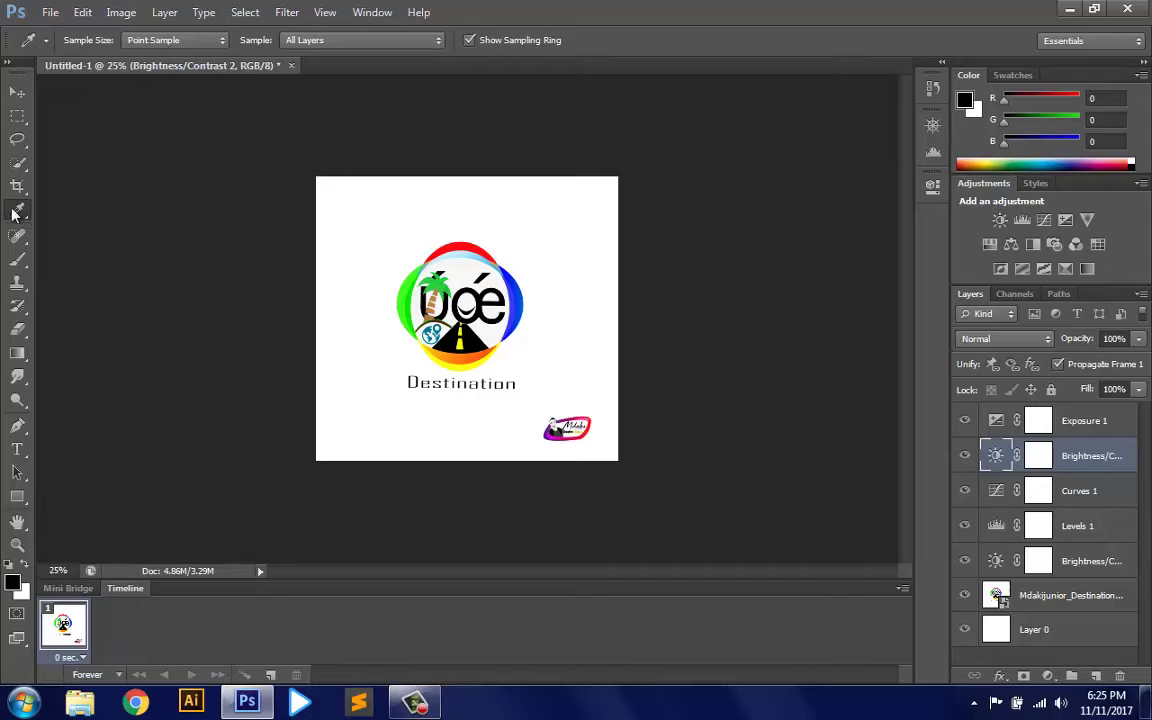
pyautogui.click(17, 262)
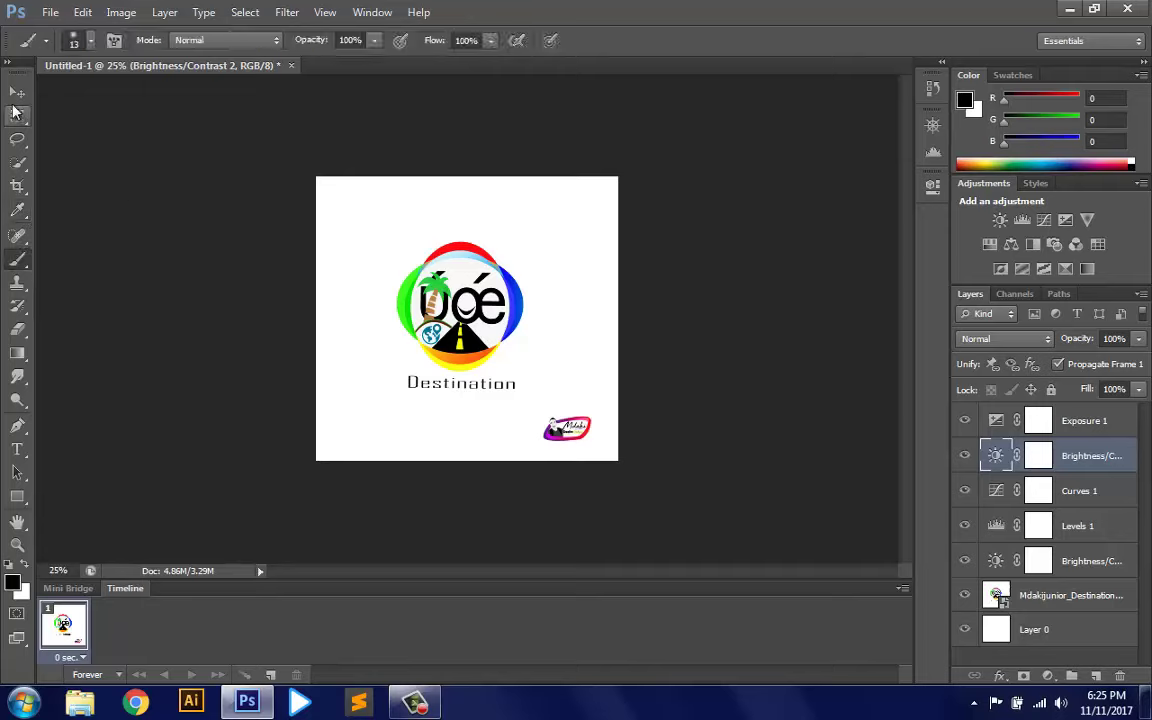
pyautogui.click(17, 92)
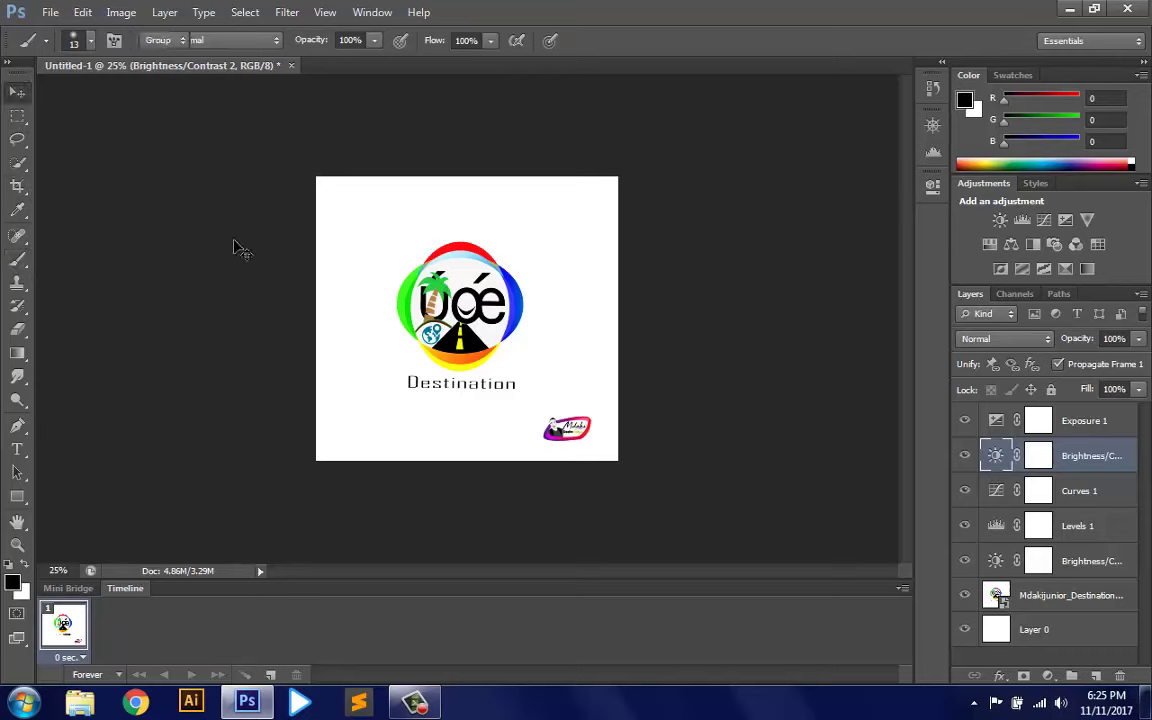
pyautogui.click(1036, 604)
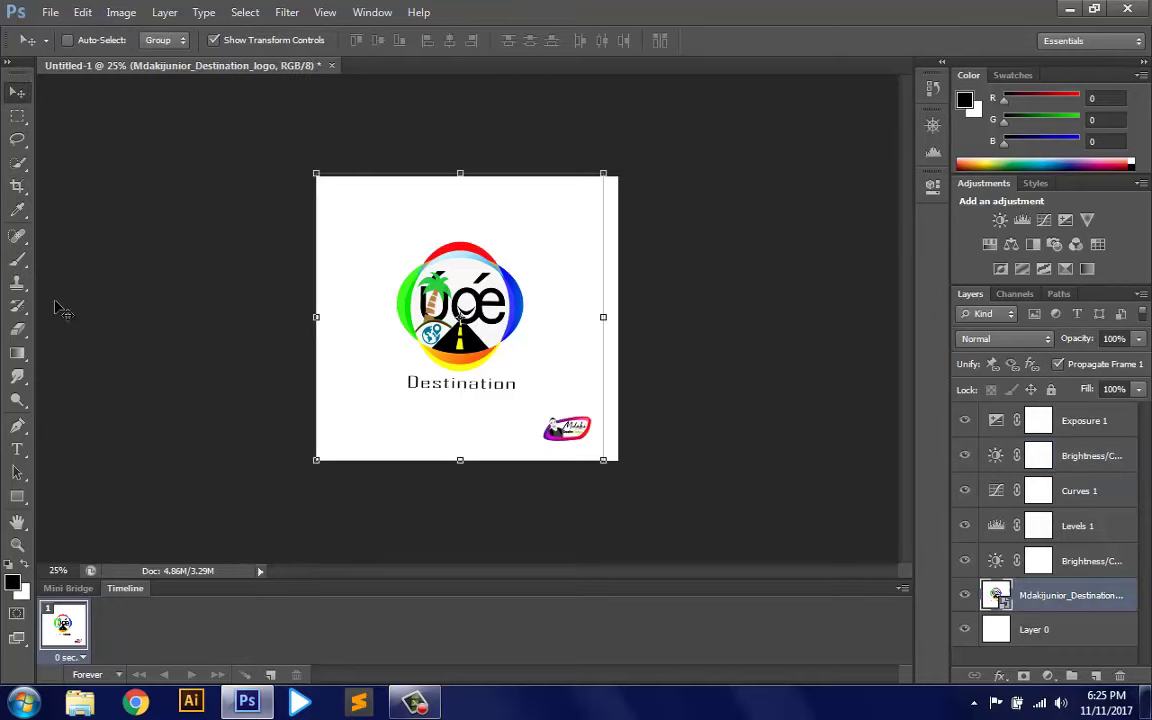
pyautogui.click(17, 258)
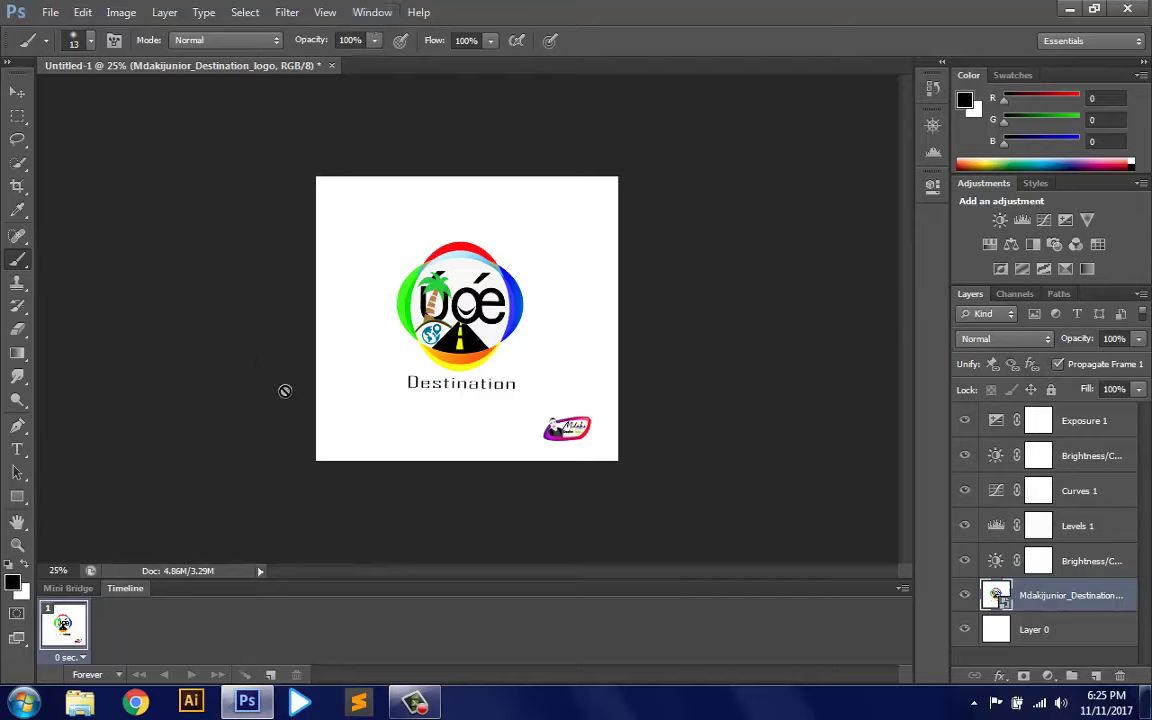
# Choose the Eraser on the logo layer and accept the warning to rasterize the smart object
pyautogui.click(115, 41)
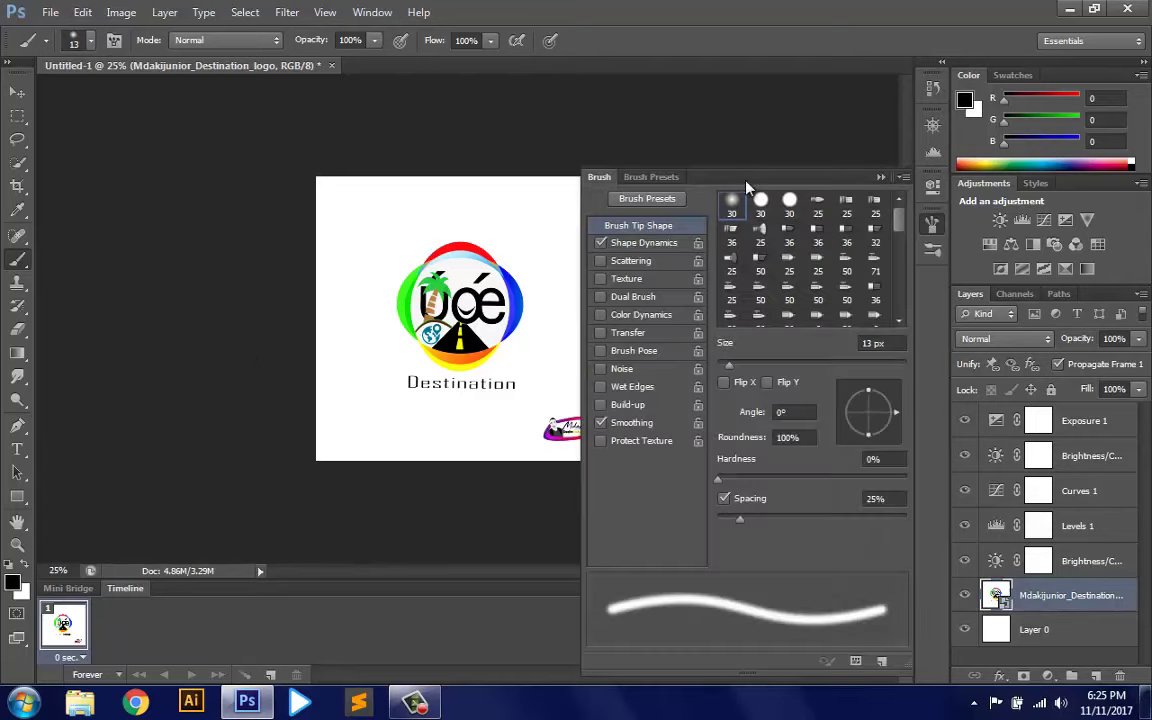
pyautogui.click(880, 177)
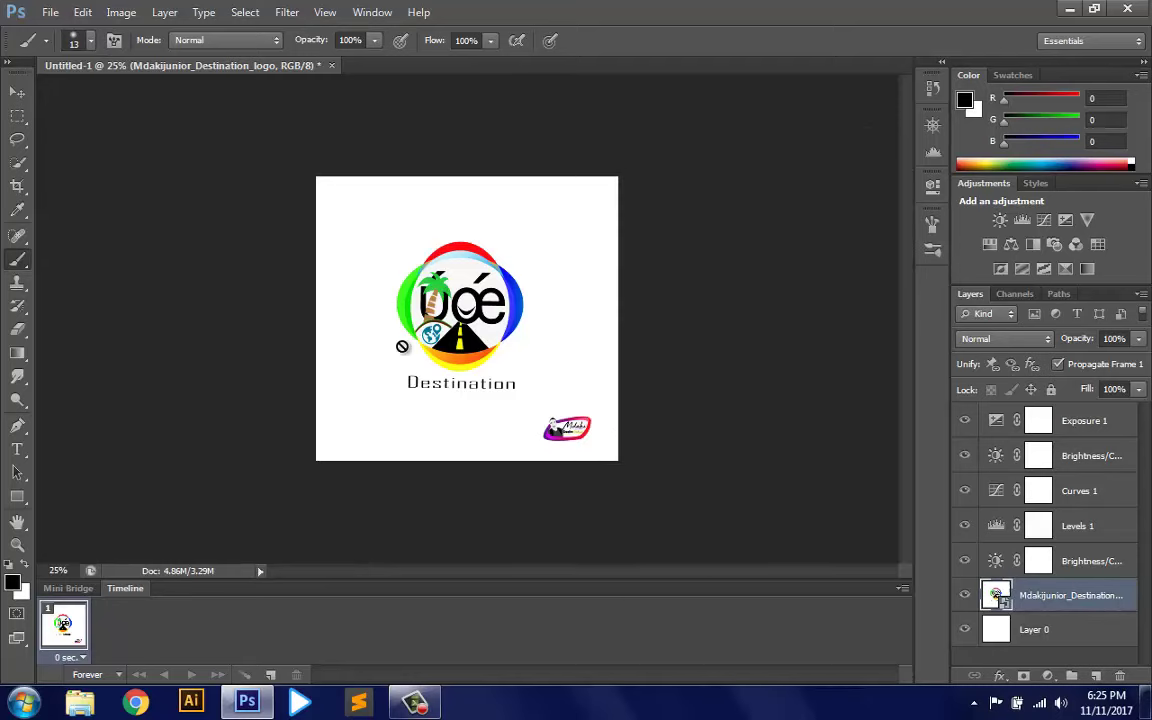
pyautogui.click(12, 312)
pyautogui.click(12, 310)
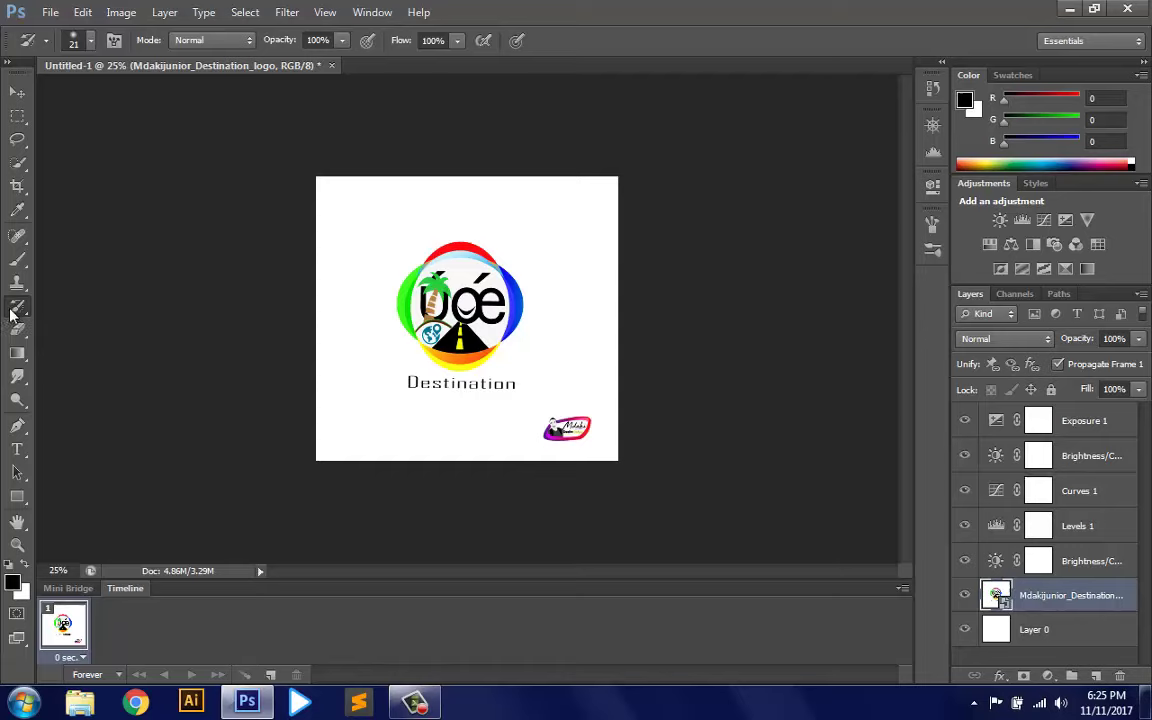
pyautogui.click(17, 330)
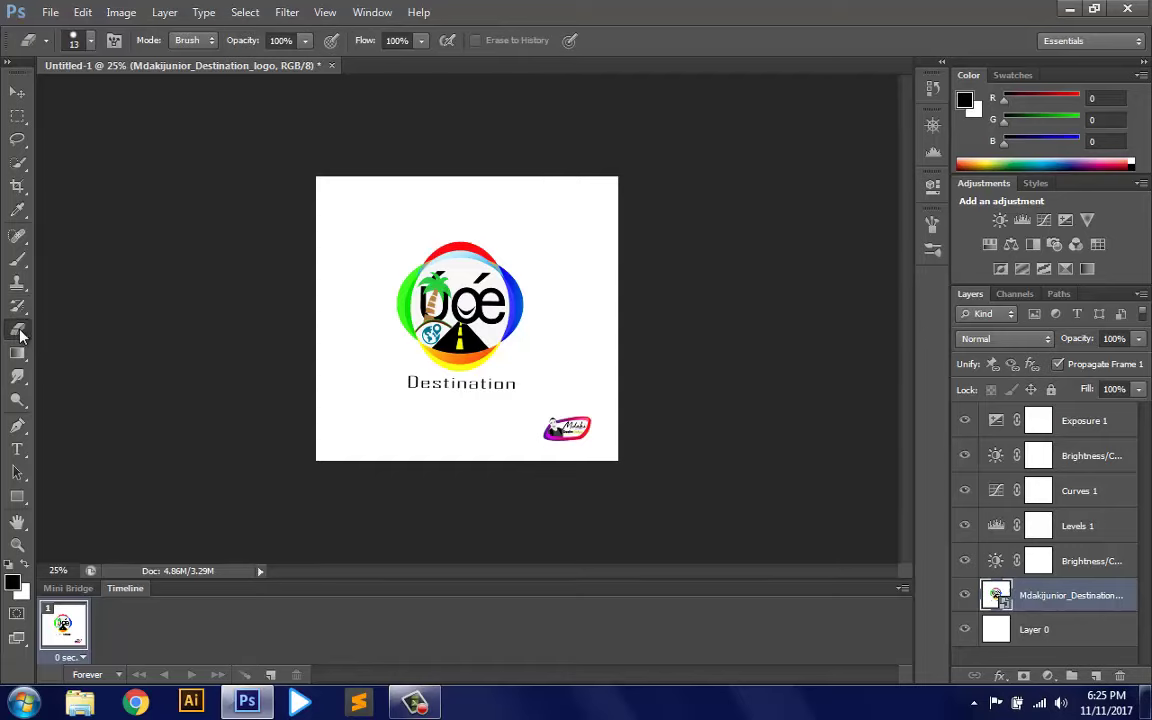
pyautogui.click(19, 332)
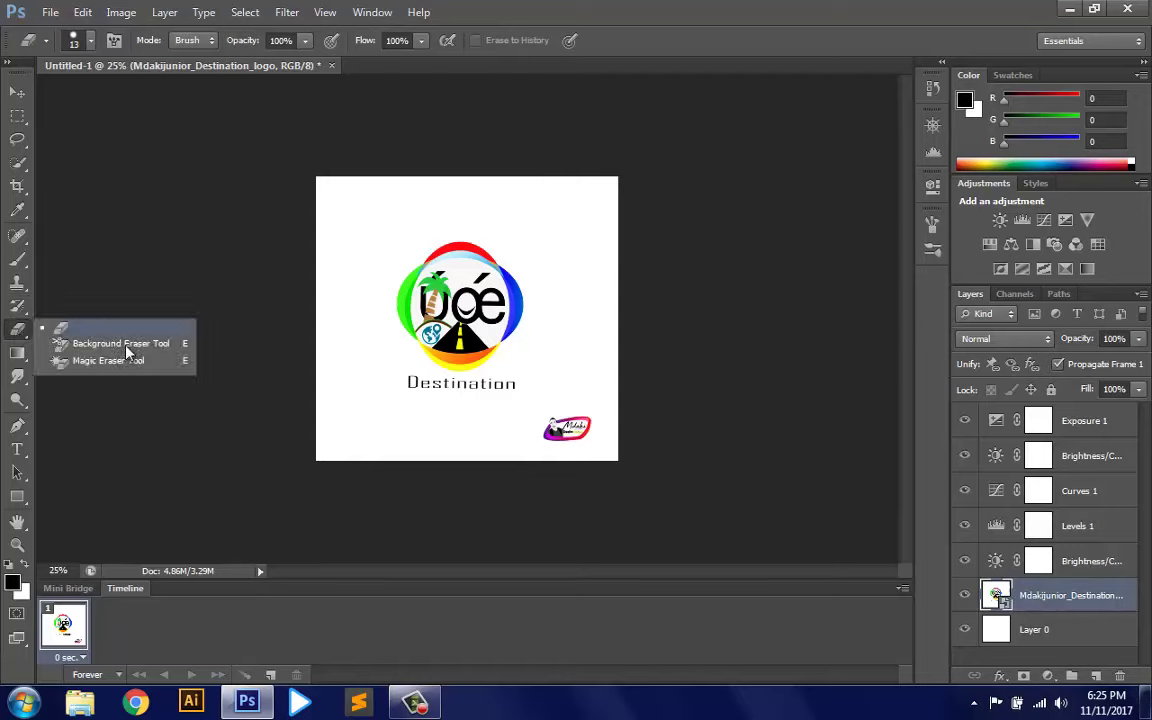
pyautogui.click(100, 327)
pyautogui.click(384, 309)
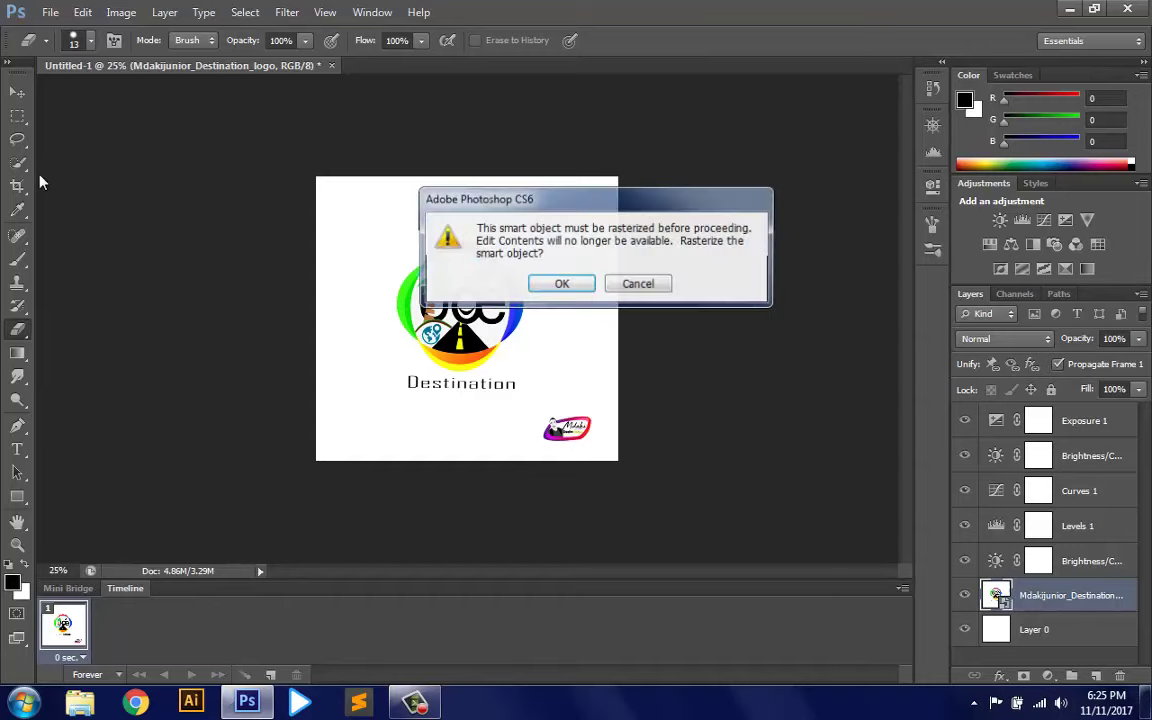
pyautogui.click(562, 284)
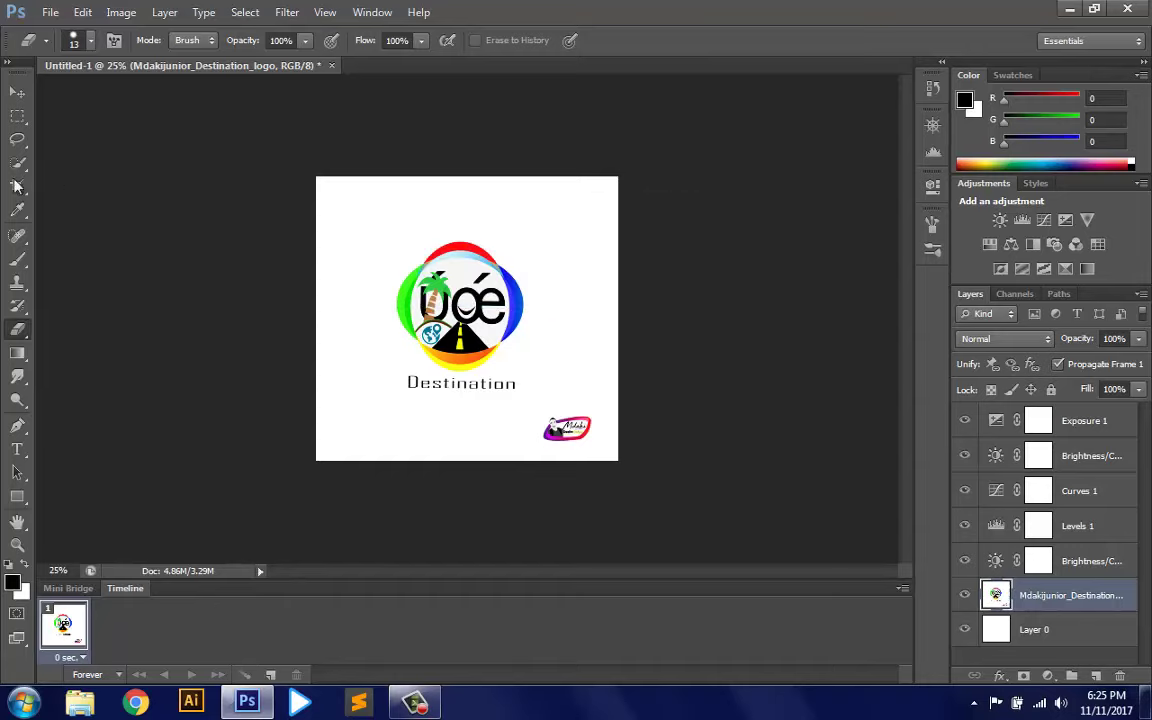
# Paint a black curved stroke above the logo and erase small bits near its top
pyautogui.click(17, 258)
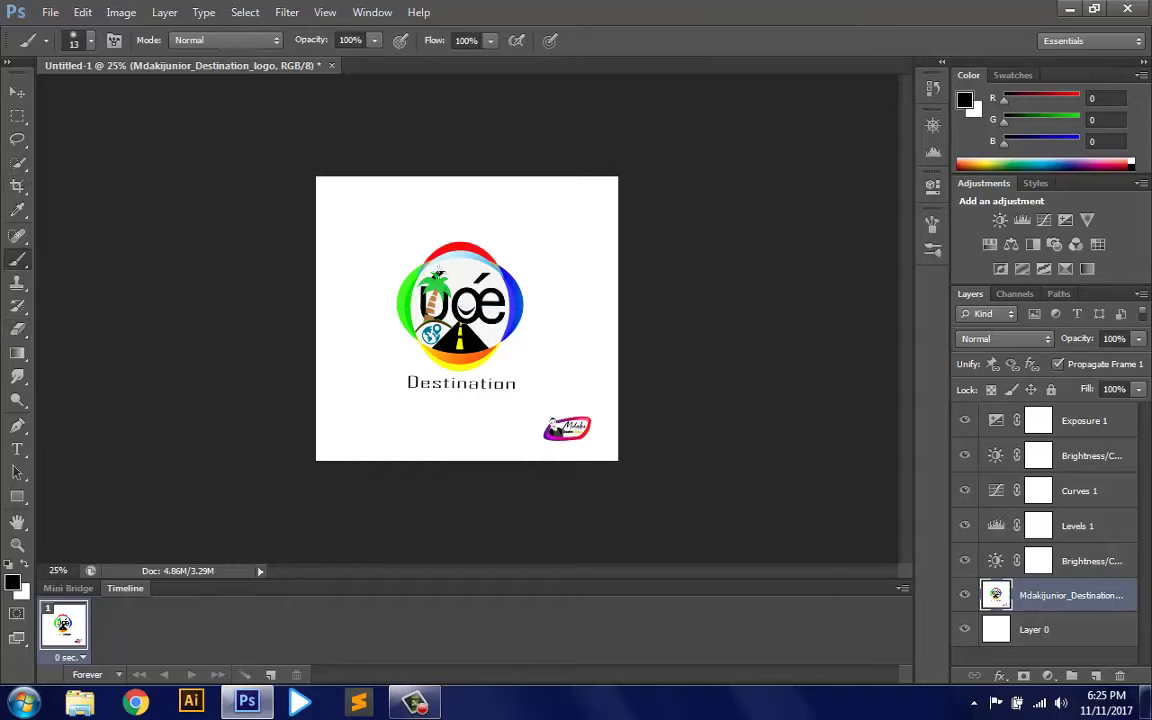
pyautogui.moveTo(539, 240)
pyautogui.mouseDown()
pyautogui.moveTo(486, 229)
pyautogui.moveTo(493, 268)
pyautogui.mouseUp()
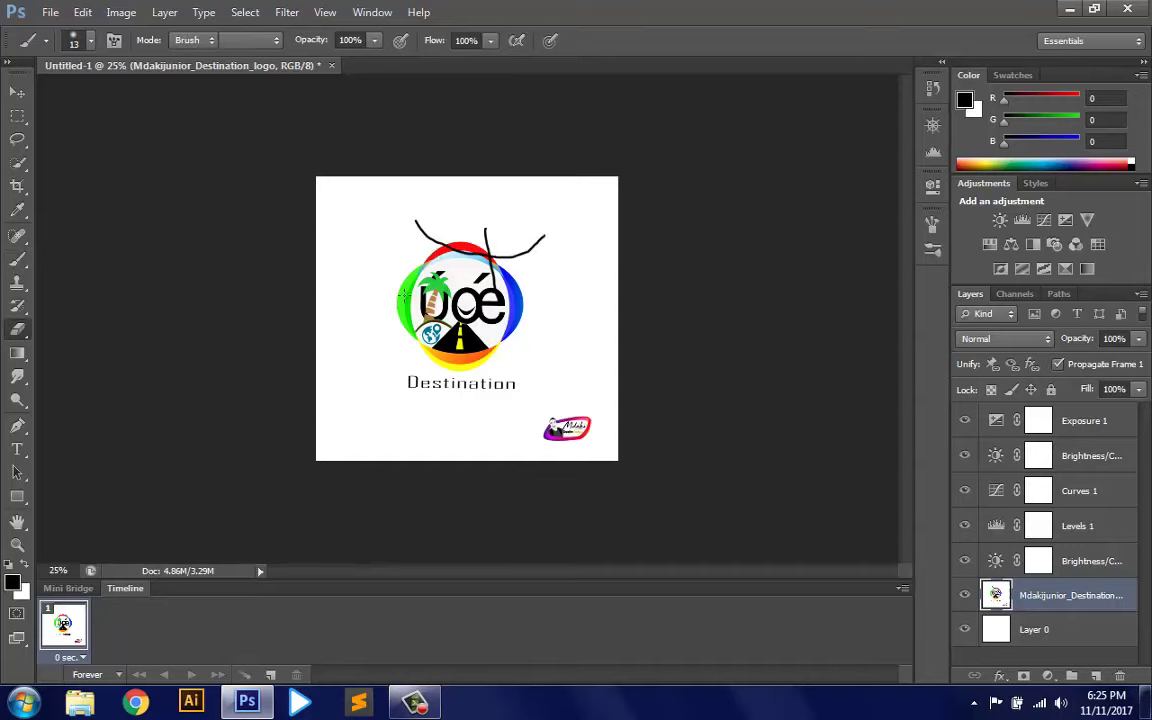
pyautogui.click(17, 328)
pyautogui.moveTo(518, 276); pyautogui.dragTo(537, 259)
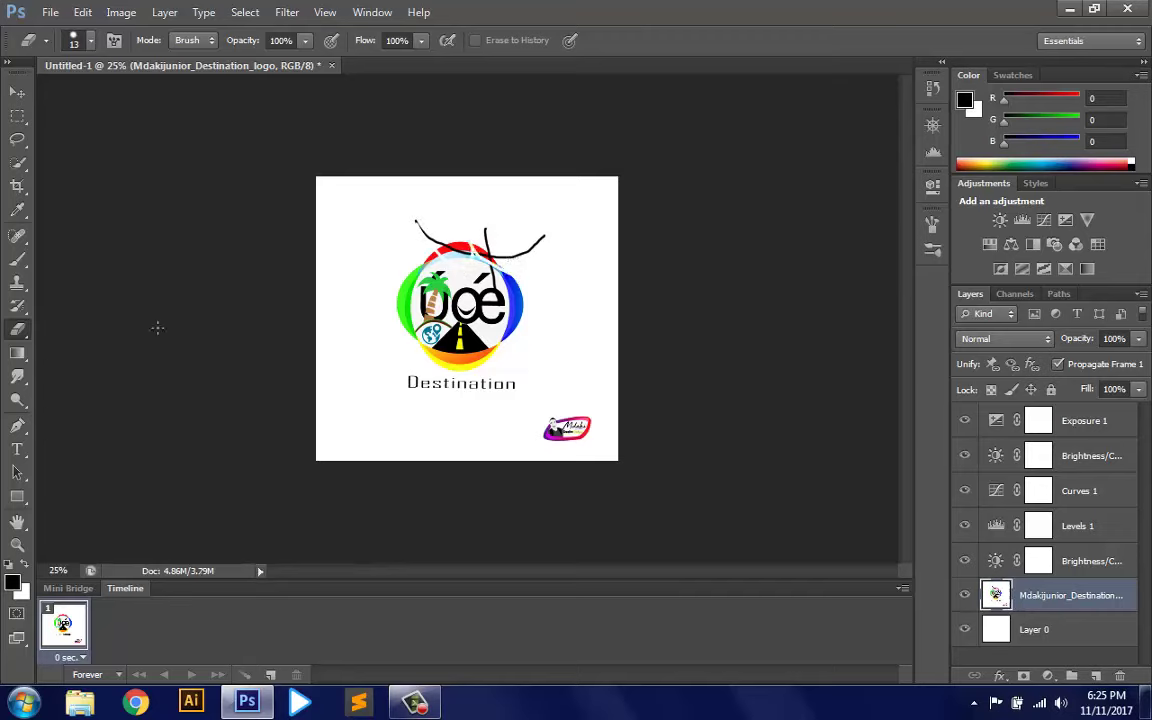
# Enlarge the eraser to 121 px and erase the palm tree, U shape and blue circle
pyautogui.click(90, 42)
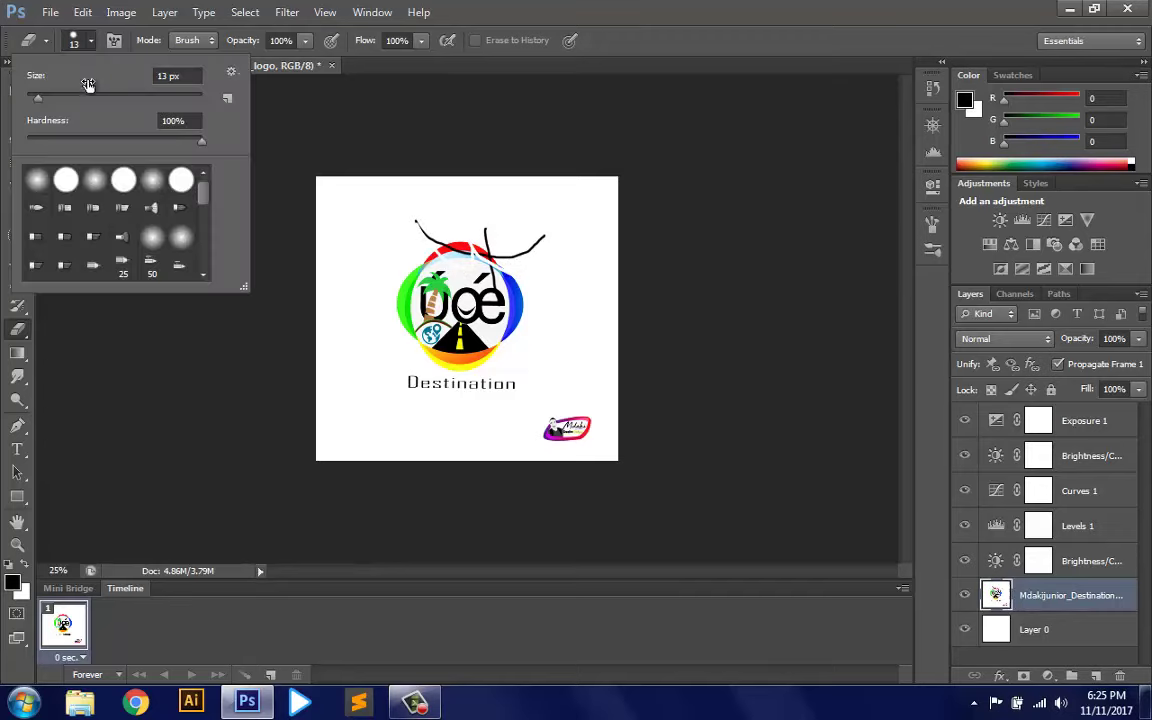
pyautogui.moveTo(88, 90); pyautogui.dragTo(108, 90)
pyautogui.moveTo(415, 226)
pyautogui.mouseDown()
pyautogui.moveTo(467, 259)
pyautogui.moveTo(450, 224)
pyautogui.moveTo(527, 237)
pyautogui.moveTo(499, 229)
pyautogui.moveTo(516, 259)
pyautogui.moveTo(524, 249)
pyautogui.moveTo(470, 270)
pyautogui.moveTo(455, 300)
pyautogui.moveTo(516, 359)
pyautogui.mouseUp()
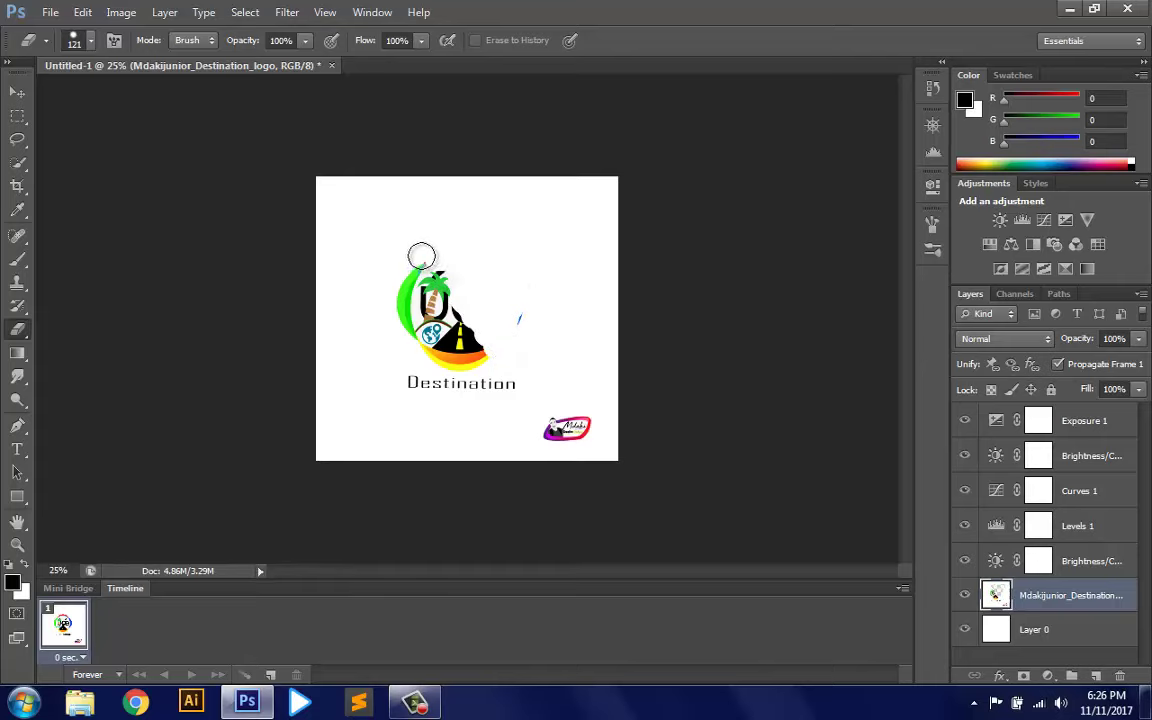
pyautogui.moveTo(419, 252); pyautogui.dragTo(430, 295)
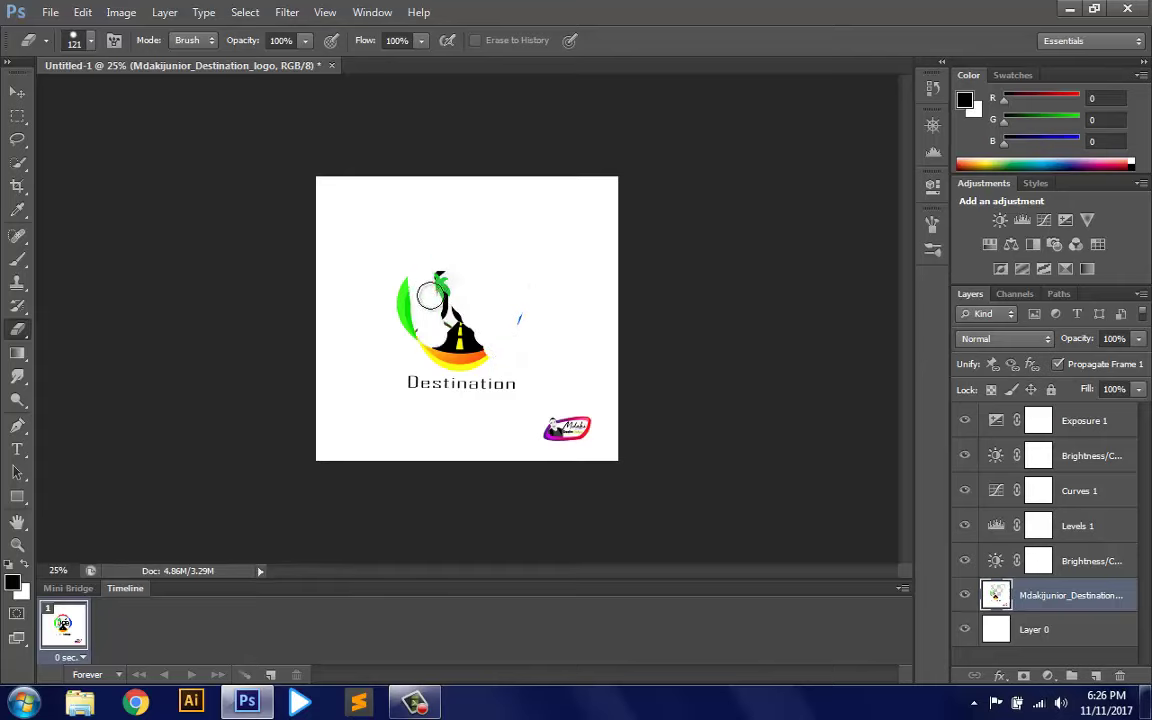
pyautogui.click(19, 356)
# Fill the logo layer with a diagonal black-to-white gradient, darkest at the lower left
pyautogui.rightClick(19, 360)
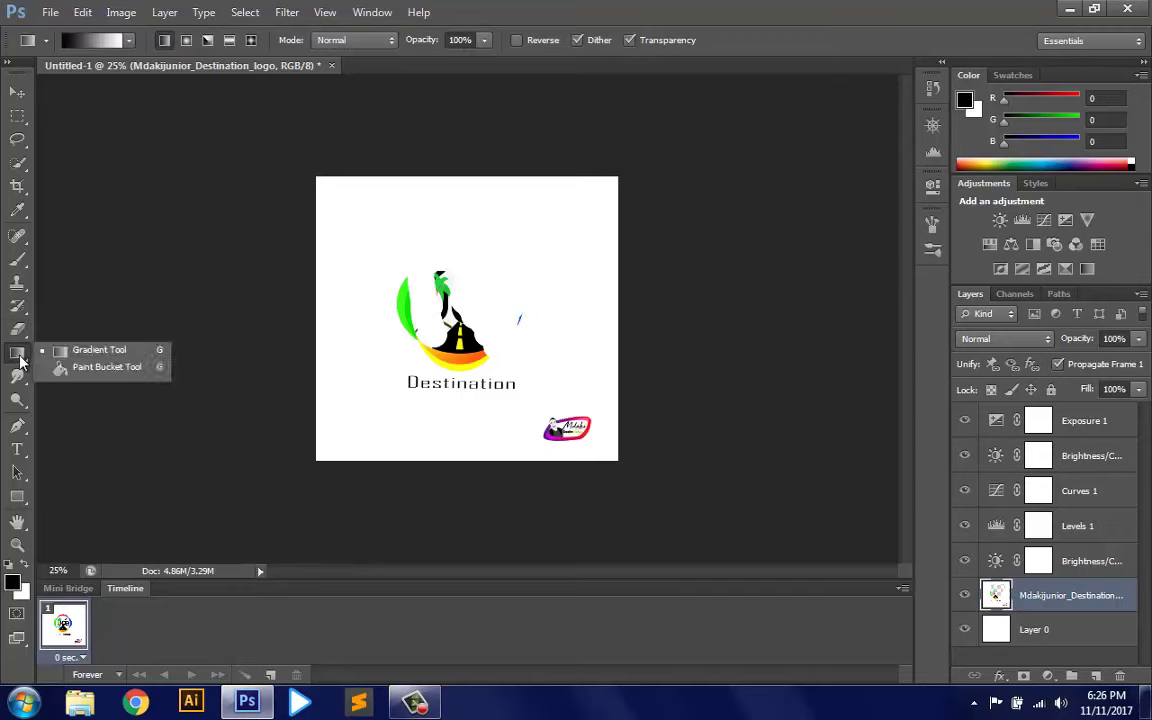
pyautogui.click(103, 350)
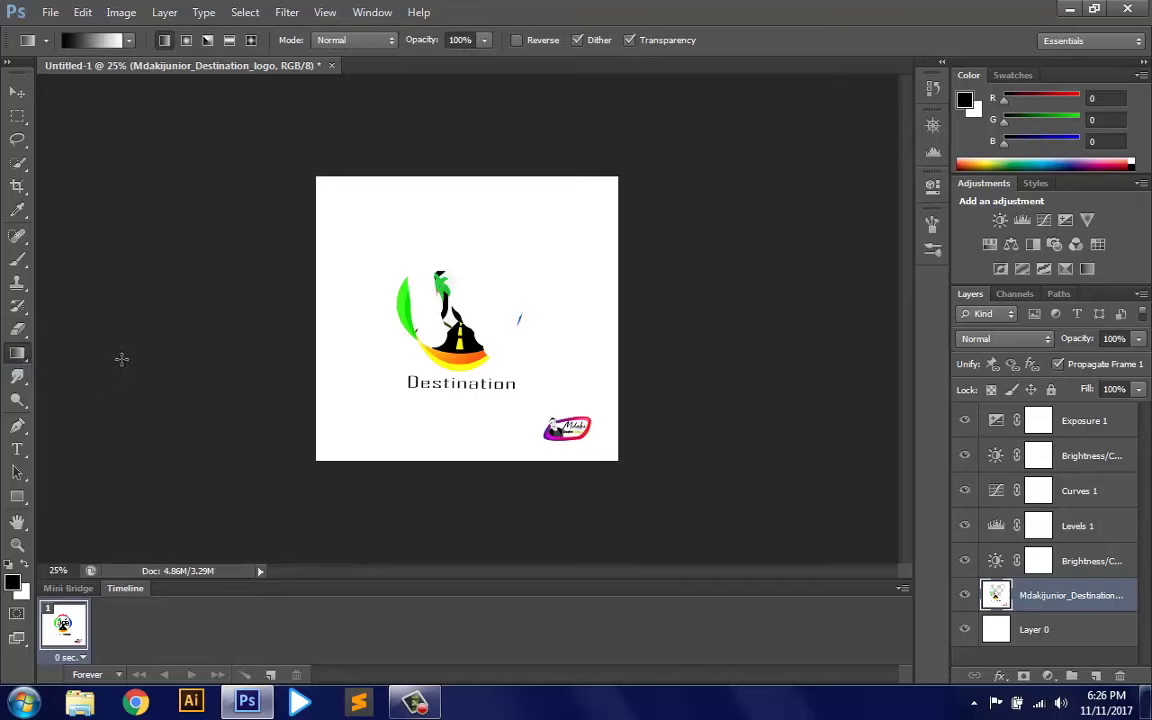
pyautogui.moveTo(336, 331); pyautogui.dragTo(462, 233)
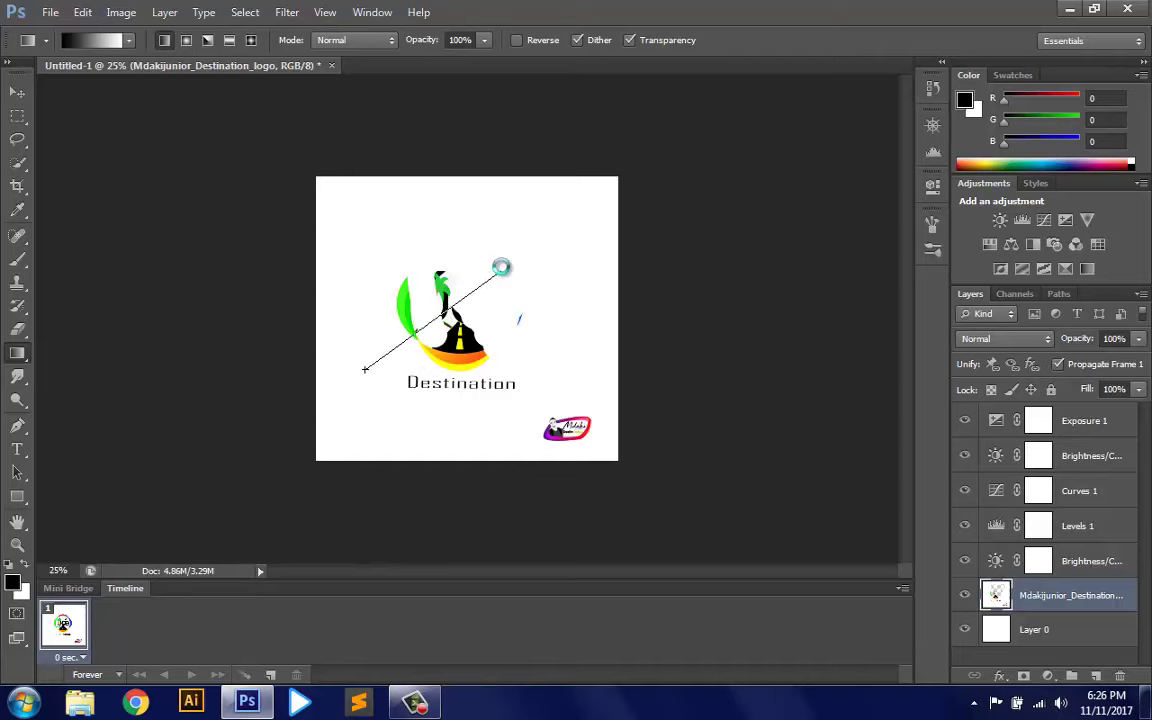
pyautogui.moveTo(430, 387); pyautogui.dragTo(510, 327)
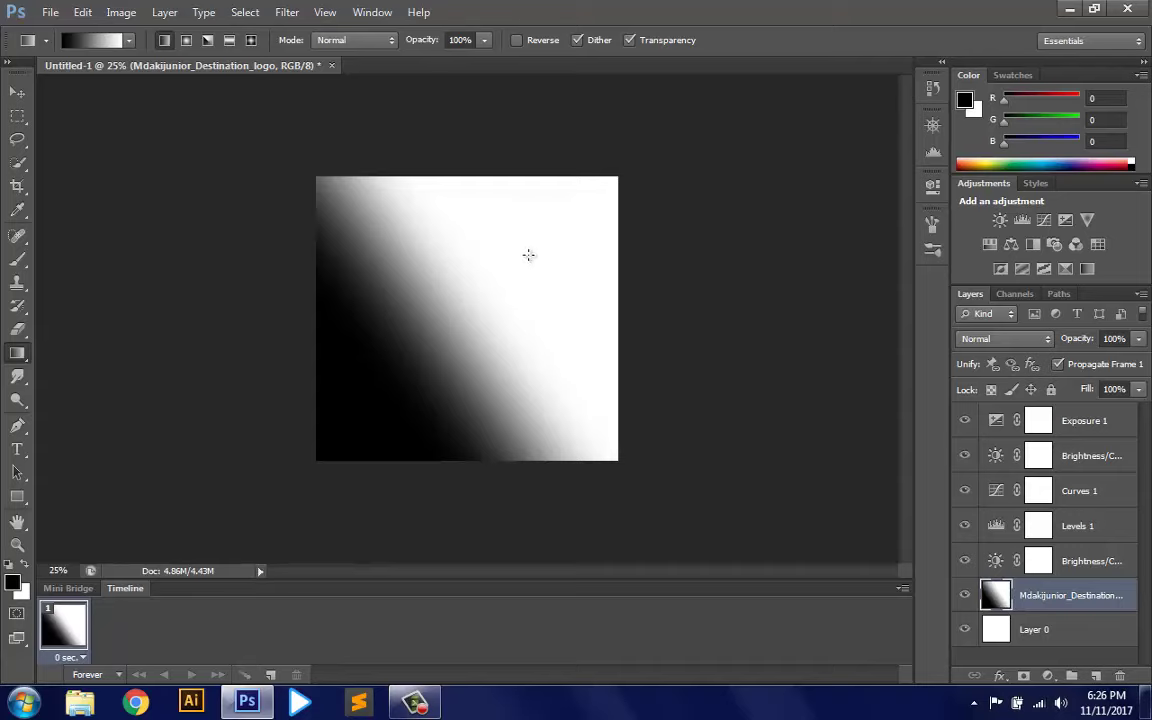
pyautogui.click(128, 41)
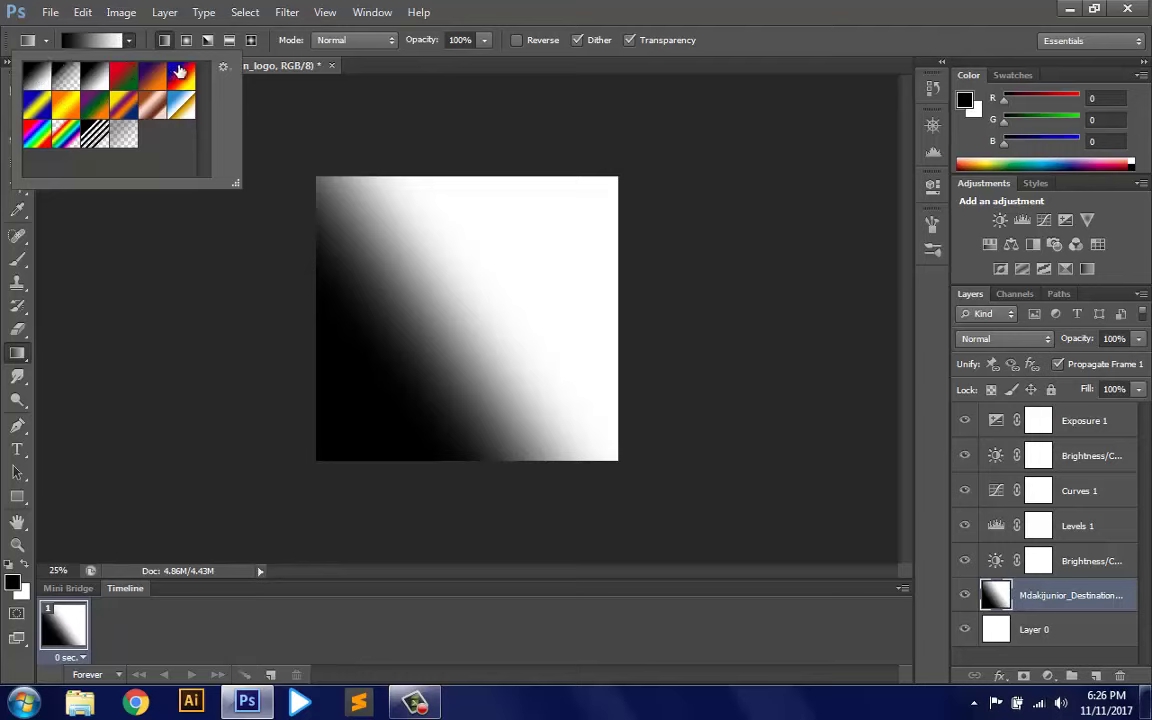
pyautogui.click(131, 42)
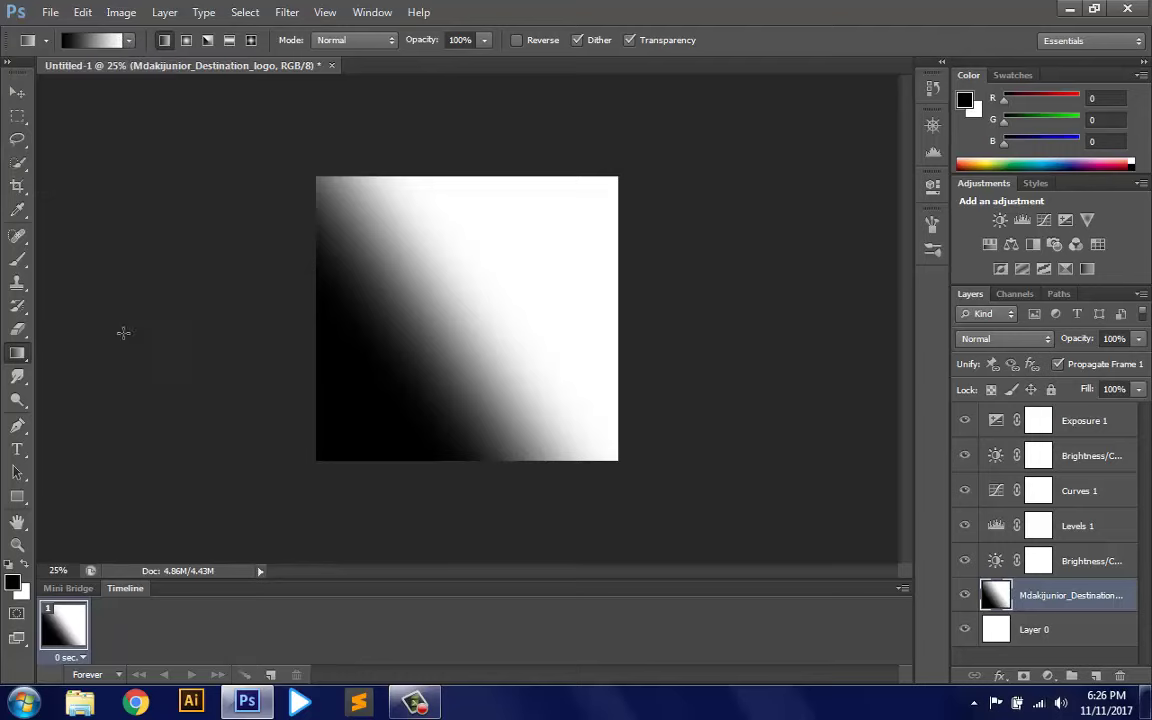
pyautogui.click(17, 376)
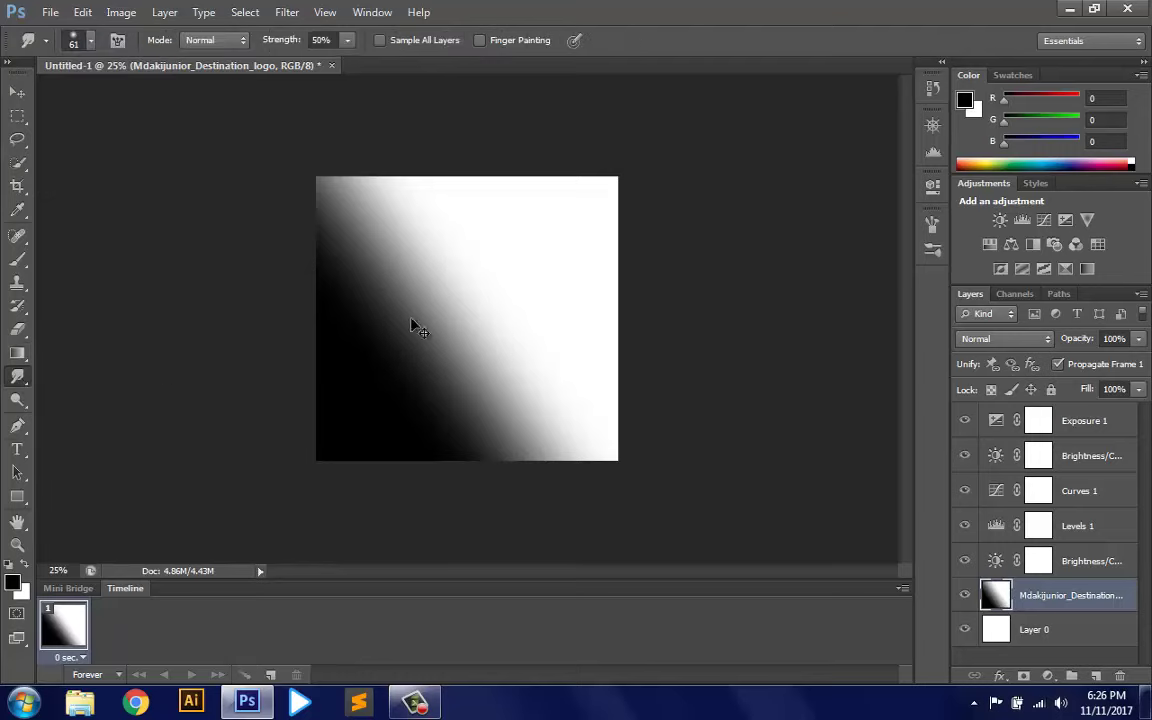
# Undo the gradient and black strokes to restore the logo, and target the Mdakijunior_Destination_logo layer
pyautogui.hotkey('ctrl', 'z')
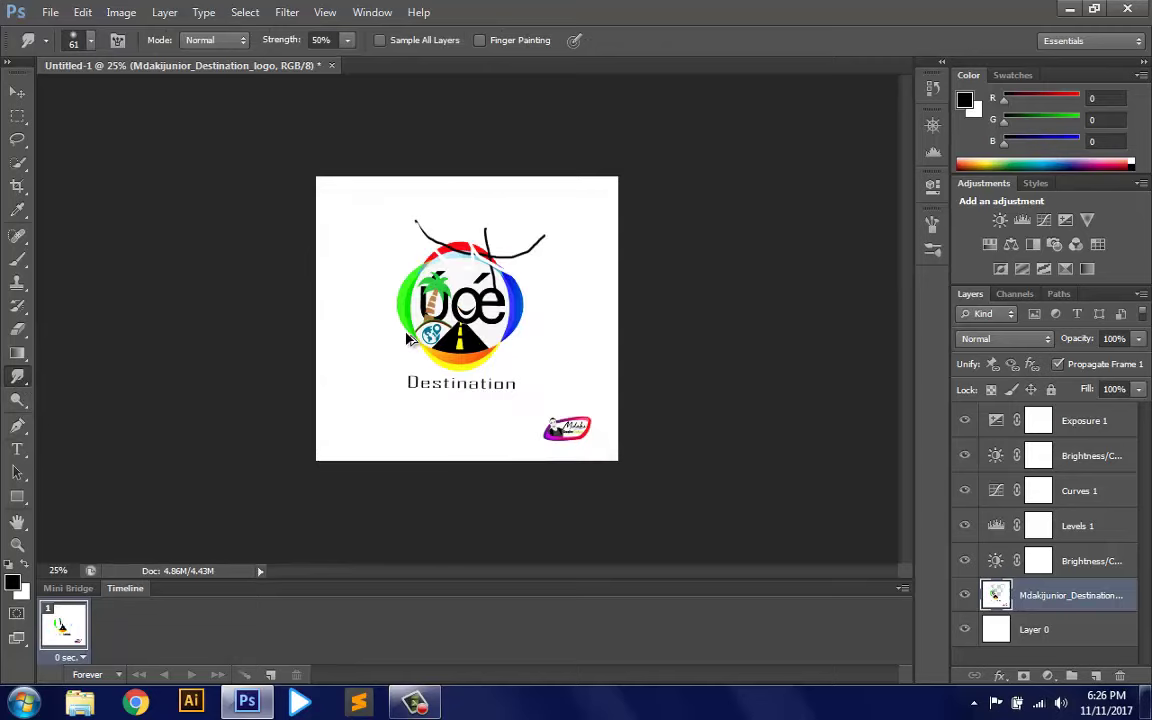
pyautogui.hotkey('ctrl', 'alt', 'z')
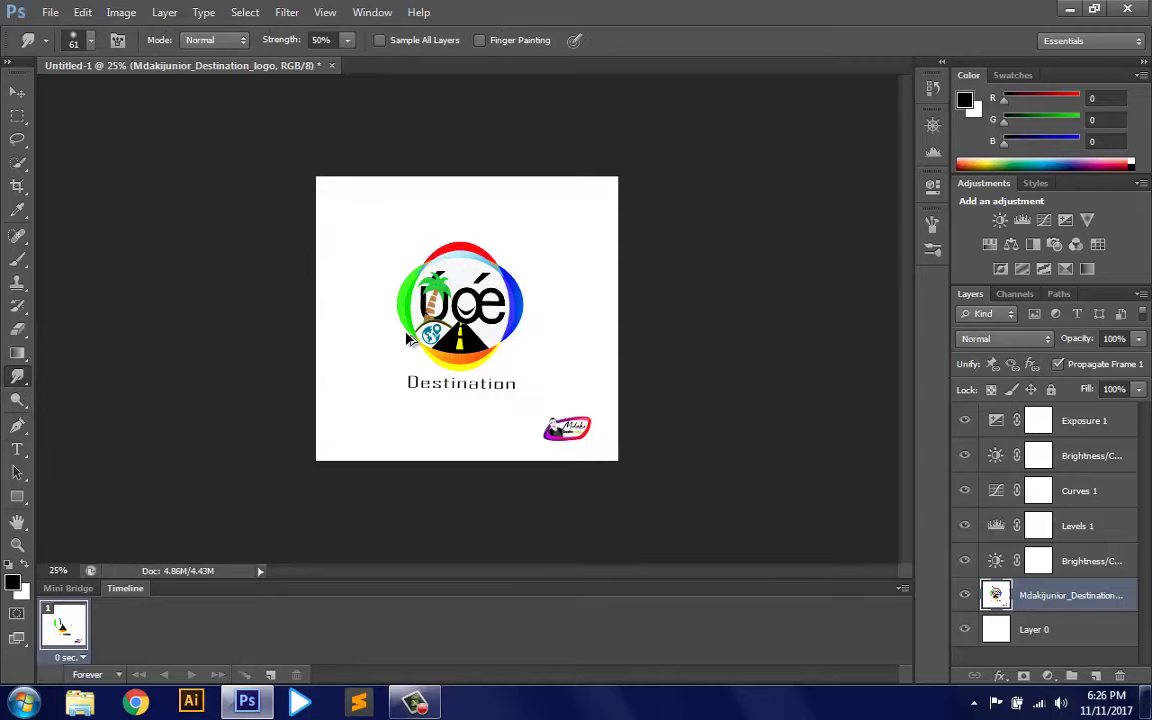
pyautogui.click(995, 455)
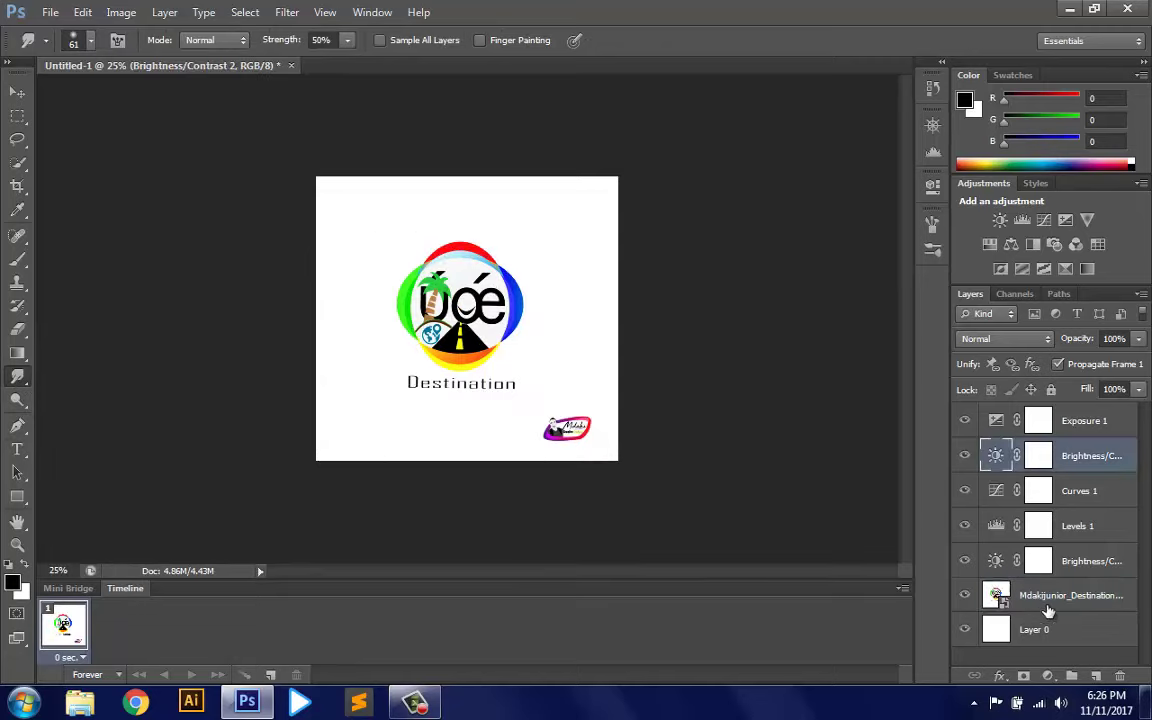
pyautogui.click(997, 595)
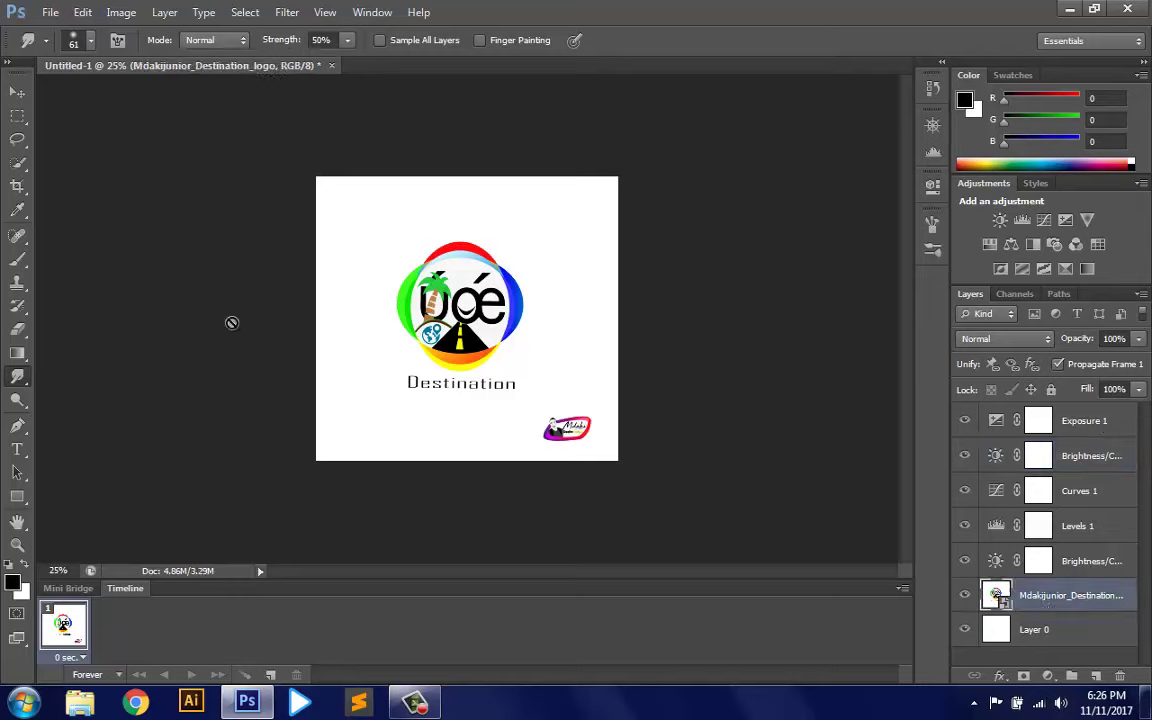
# Briefly pick the Blur tool from its flyout, then select the Pen tool
pyautogui.rightClick(19, 377)
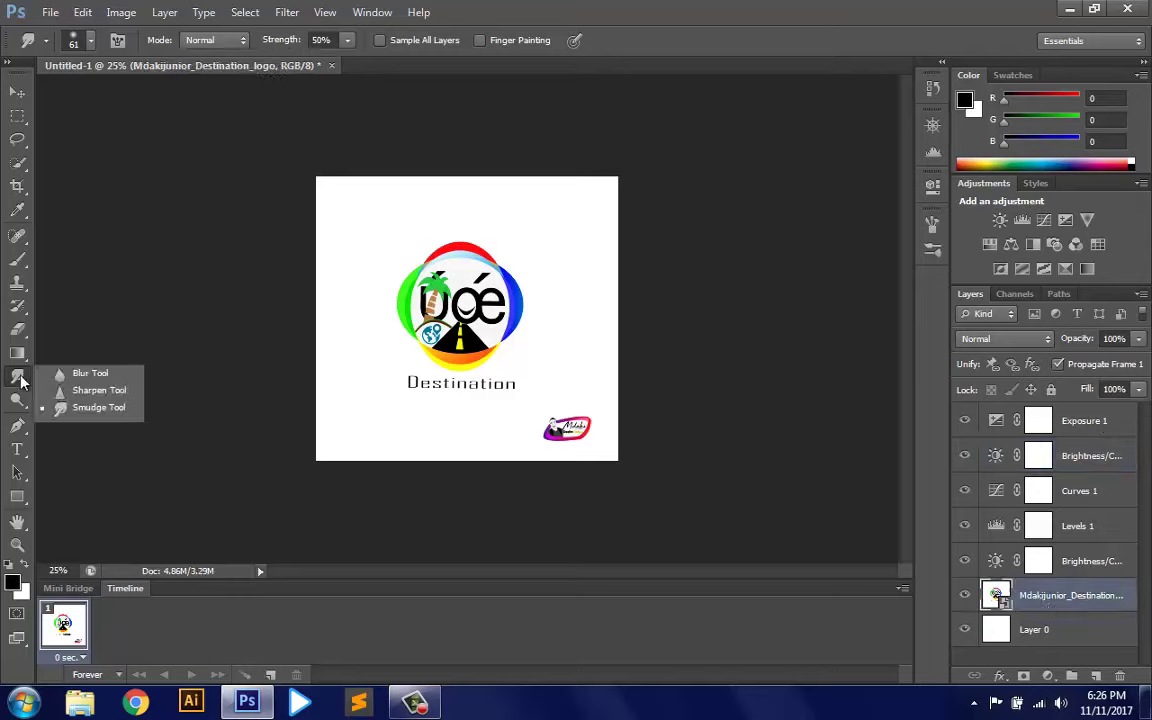
pyautogui.click(80, 375)
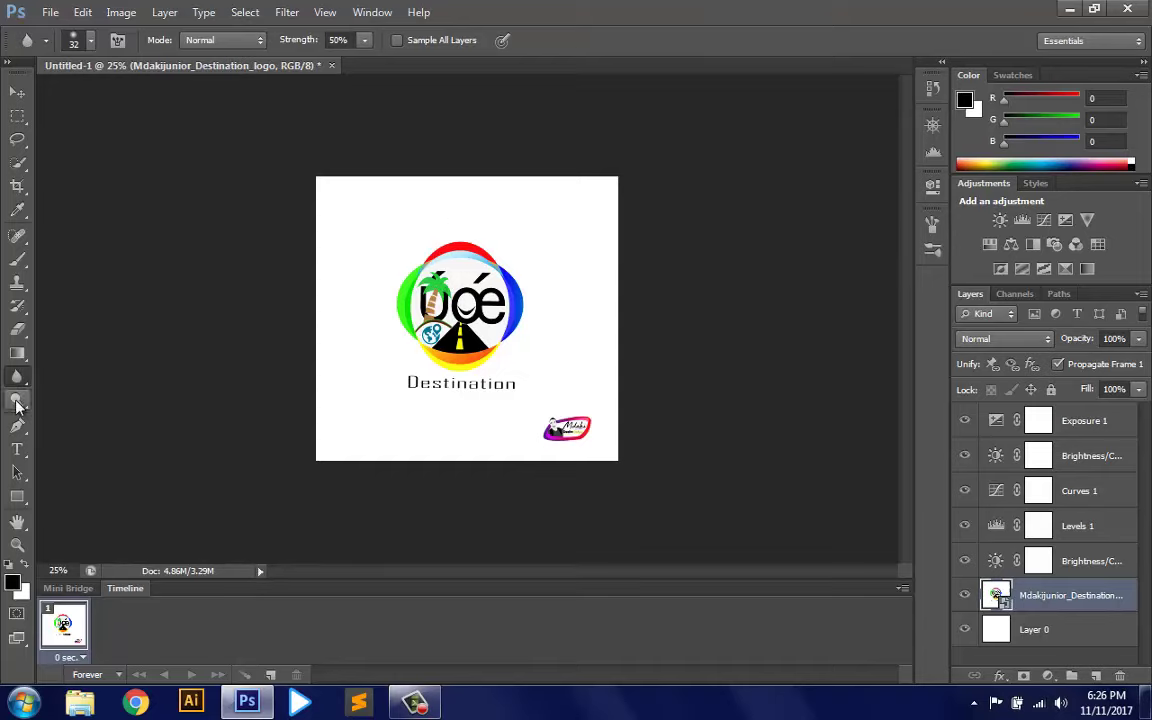
pyautogui.click(17, 425)
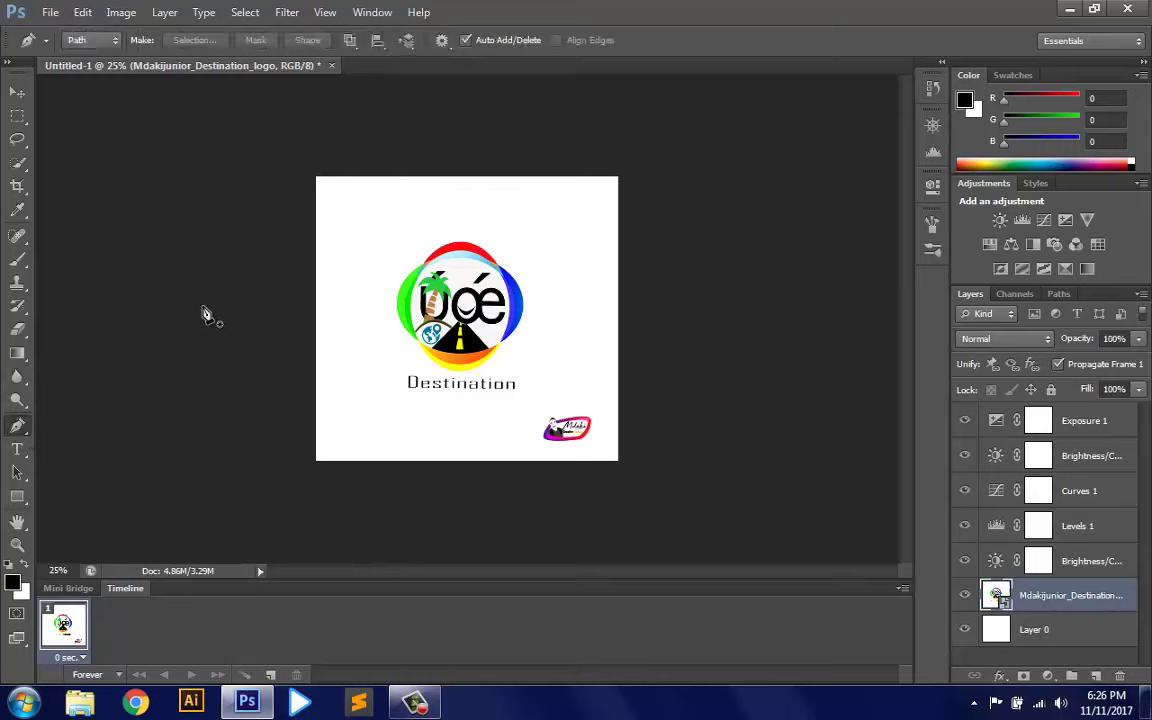
# Draw a closed curved crescent path with the Pen tool above the logo's upper left
pyautogui.click(361, 209)
pyautogui.moveTo(448, 216)
pyautogui.mouseDown()
pyautogui.moveTo(508, 189)
pyautogui.moveTo(516, 143)
pyautogui.mouseUp()
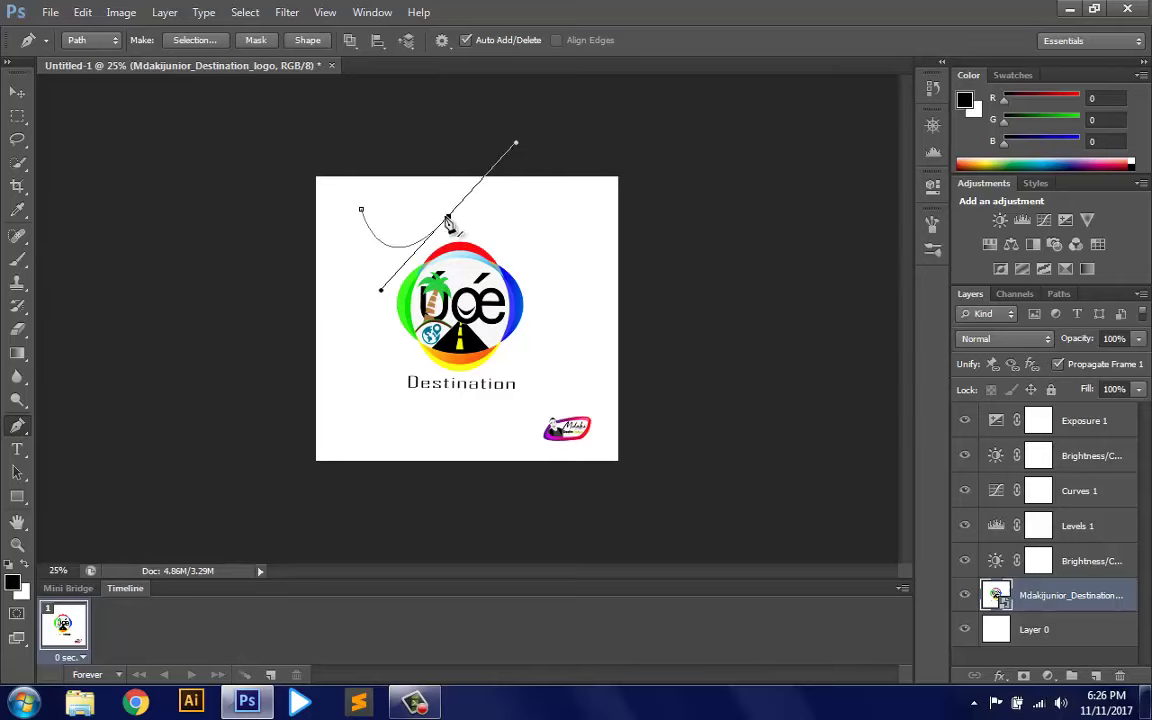
pyautogui.click(449, 218)
pyautogui.moveTo(362, 214); pyautogui.dragTo(324, 172)
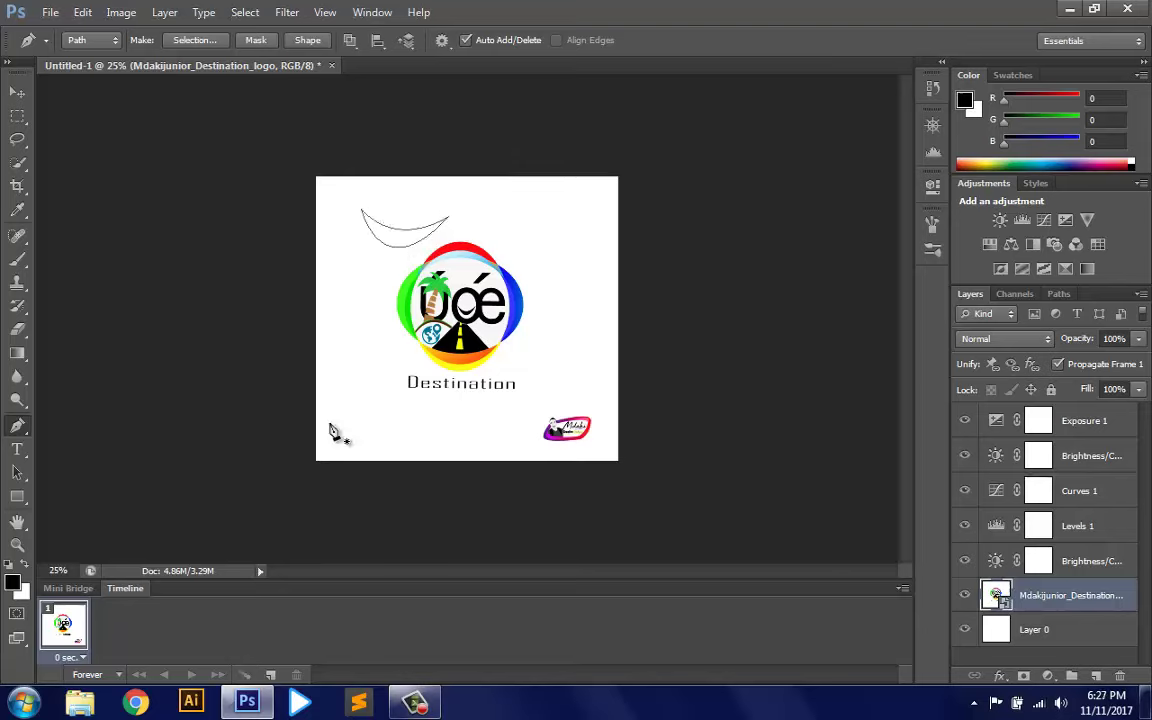
pyautogui.rightClick(385, 234)
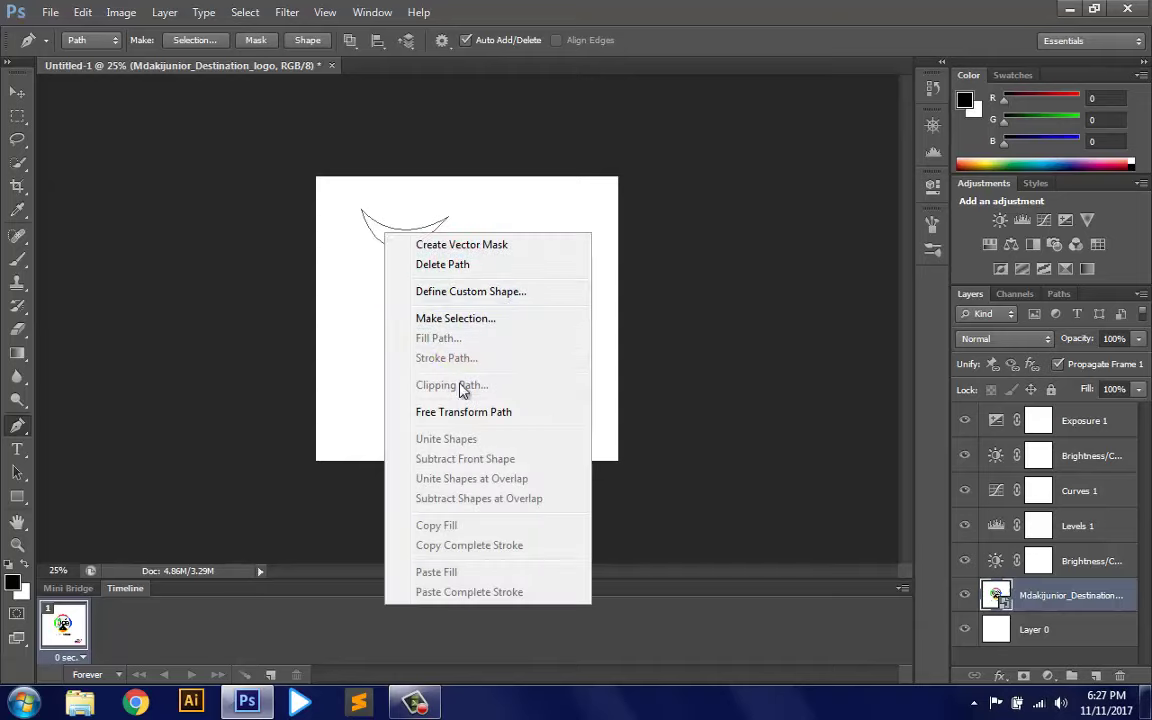
pyautogui.click(373, 231)
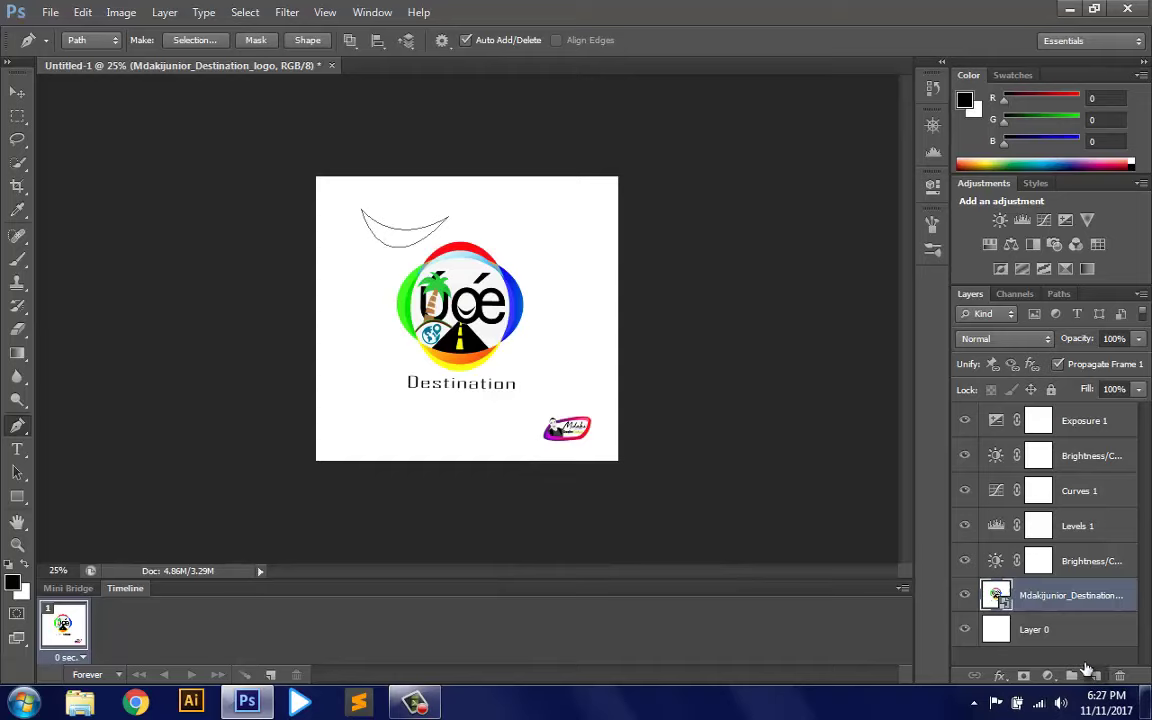
# Add a new empty layer, then open and cancel the Fill Path and colour dialogs
pyautogui.click(1096, 676)
pyautogui.rightClick(368, 216)
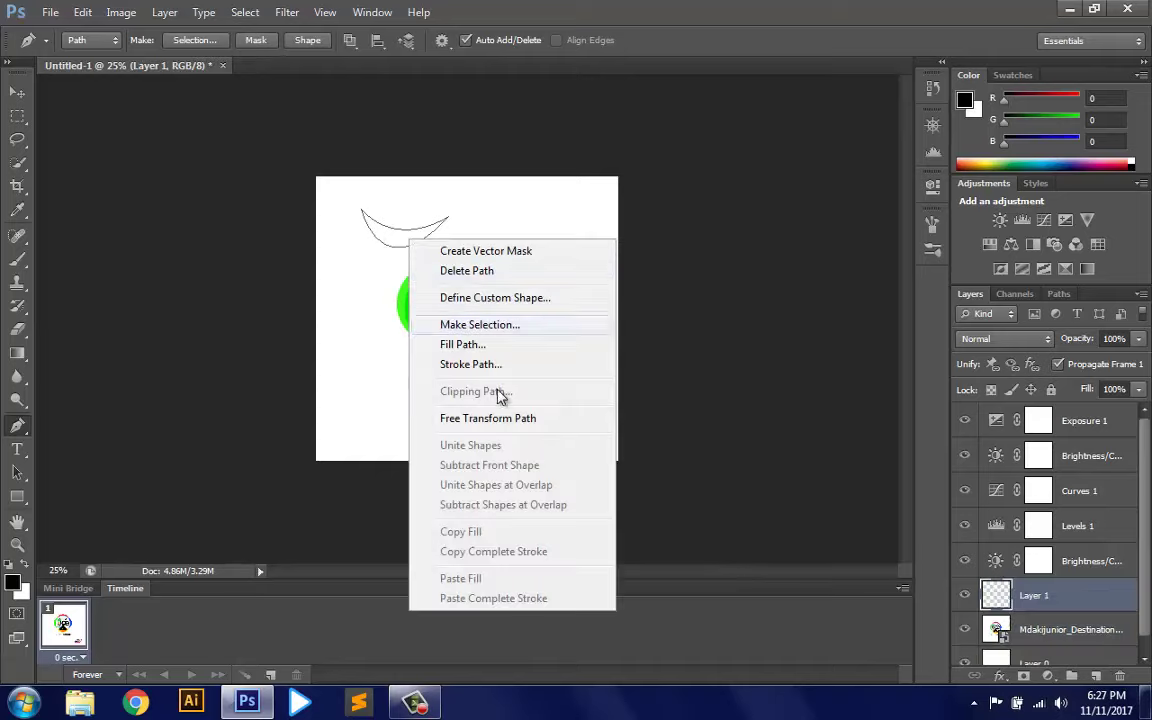
pyautogui.click(472, 344)
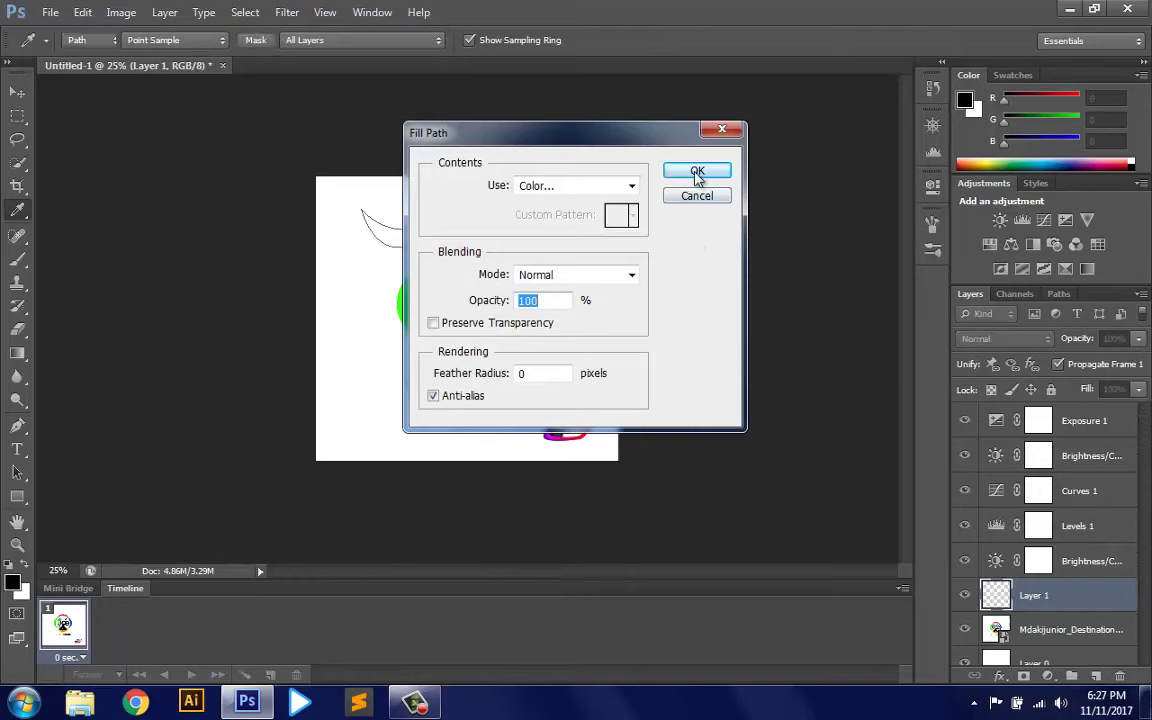
pyautogui.press('Return')
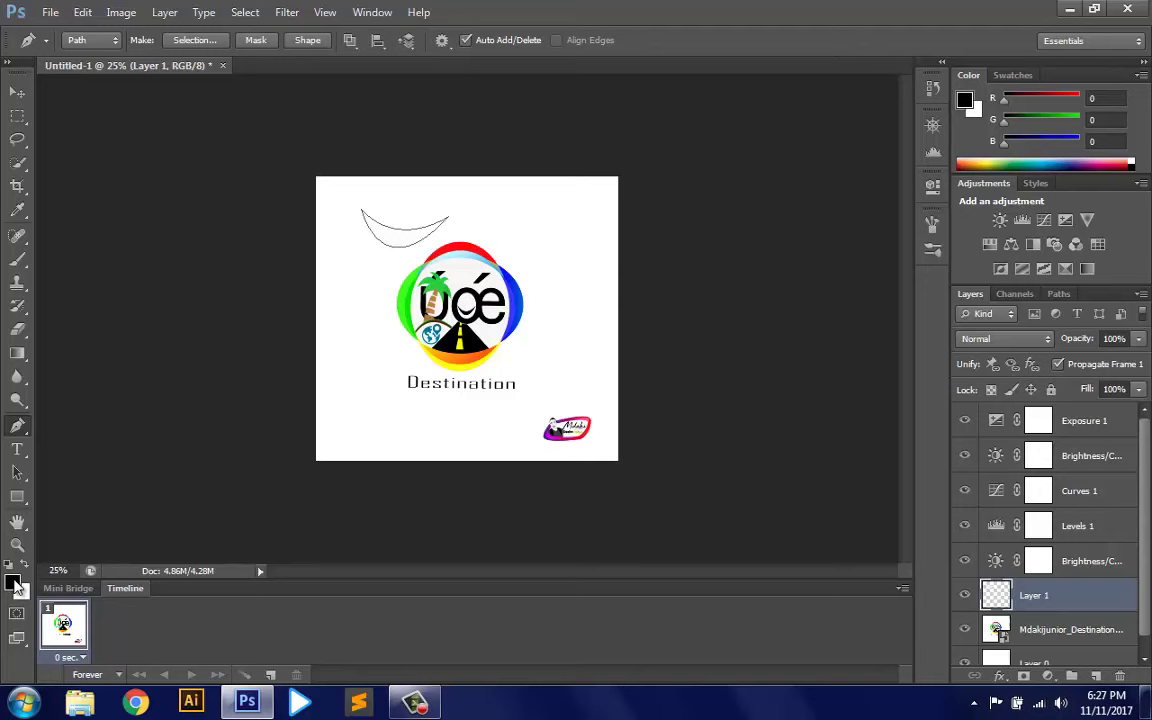
pyautogui.click(14, 586)
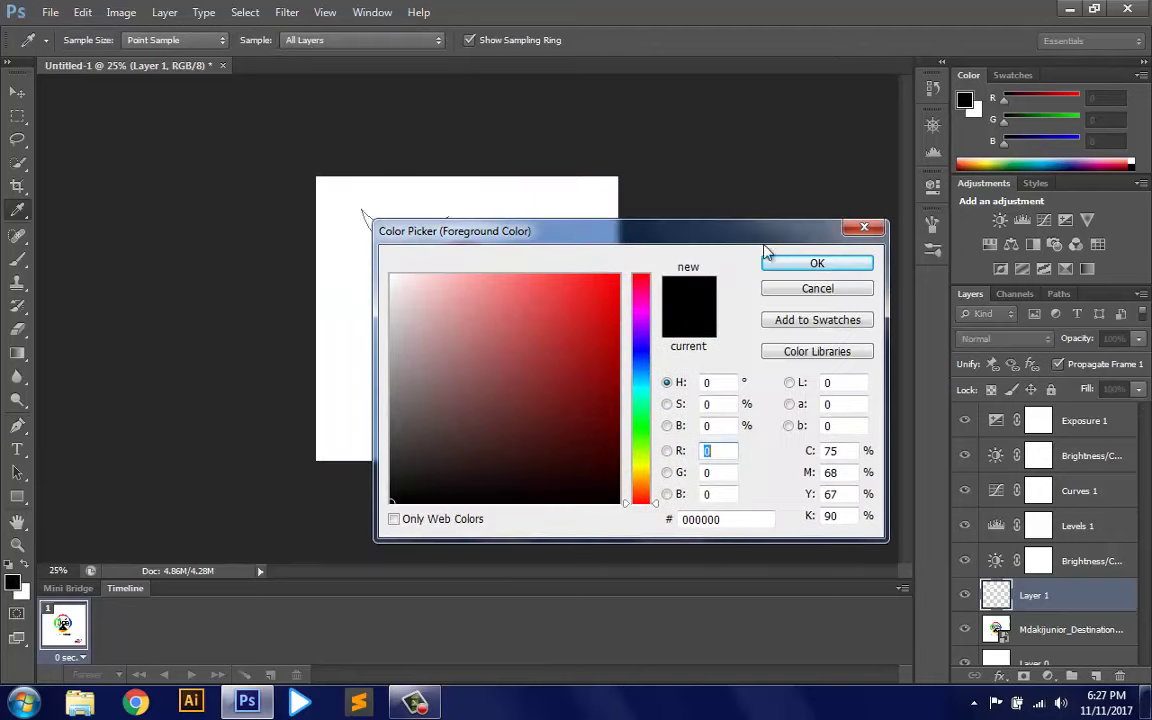
pyautogui.click(775, 288)
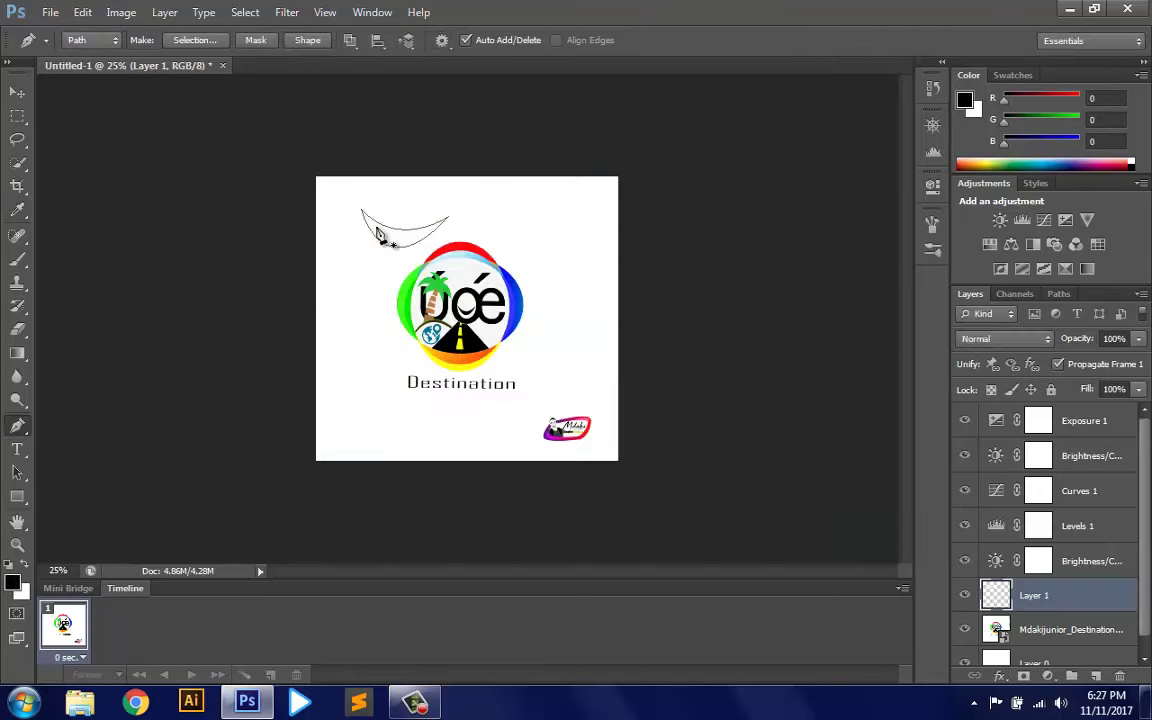
# Fill the crescent path with custom dark red colour a72929, then deselect the path
pyautogui.rightClick(397, 237)
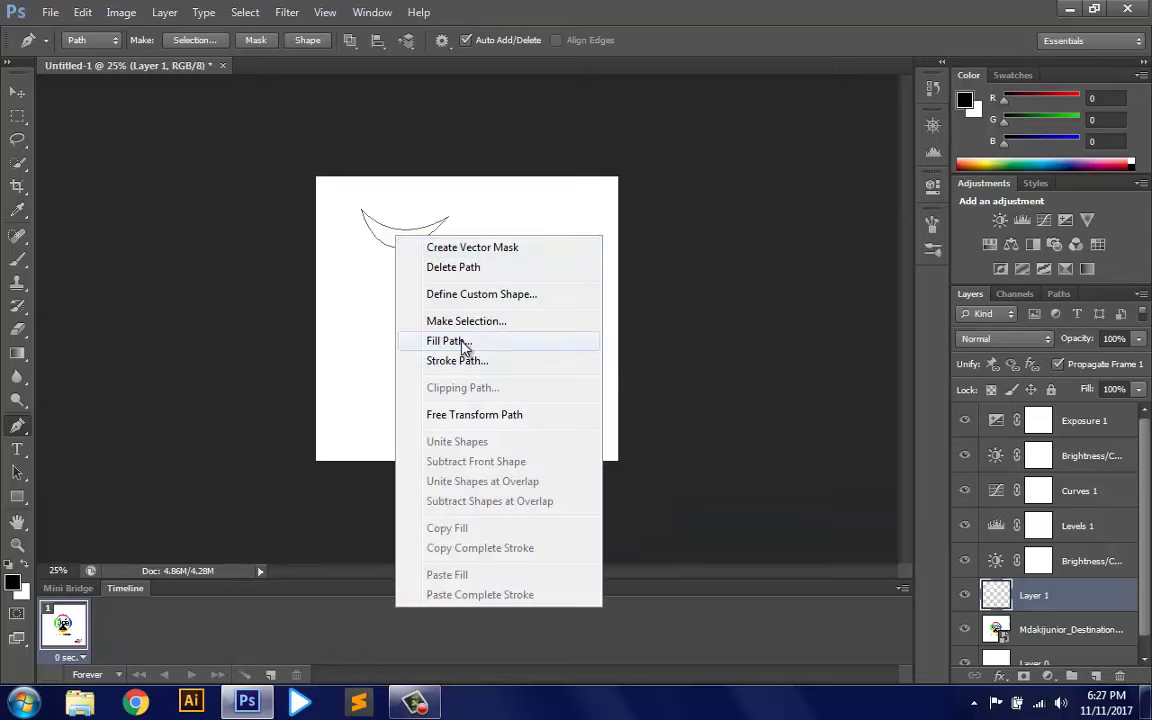
pyautogui.click(463, 341)
pyautogui.click(590, 186)
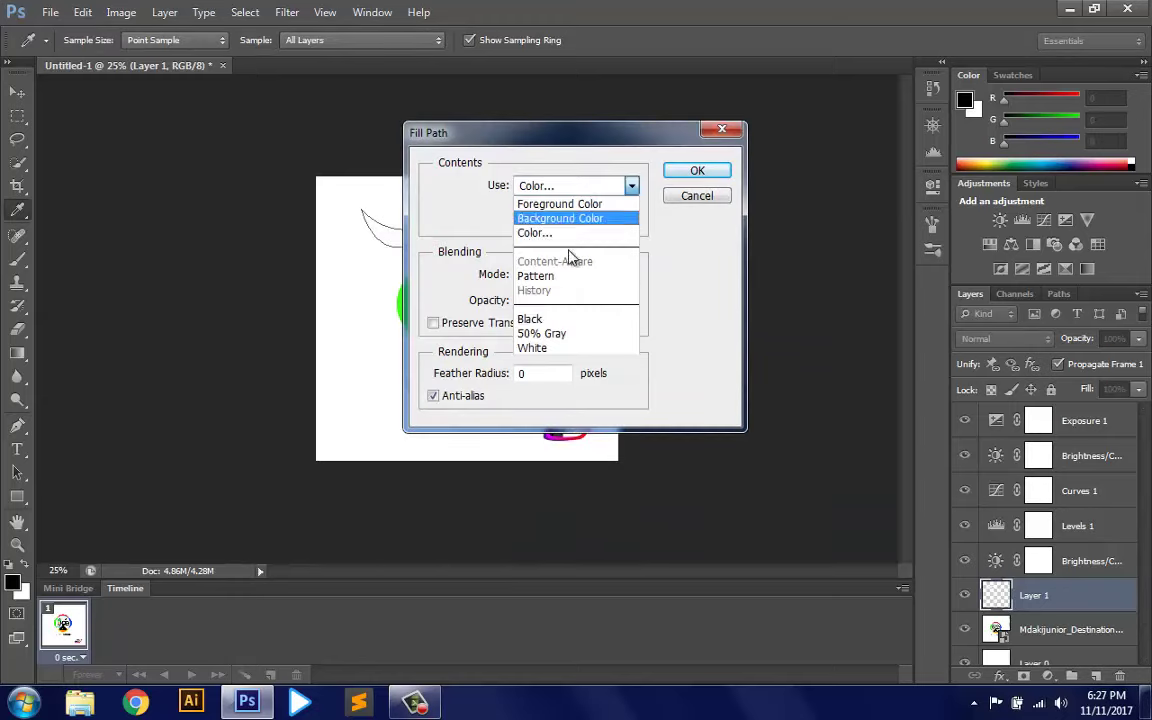
pyautogui.click(555, 233)
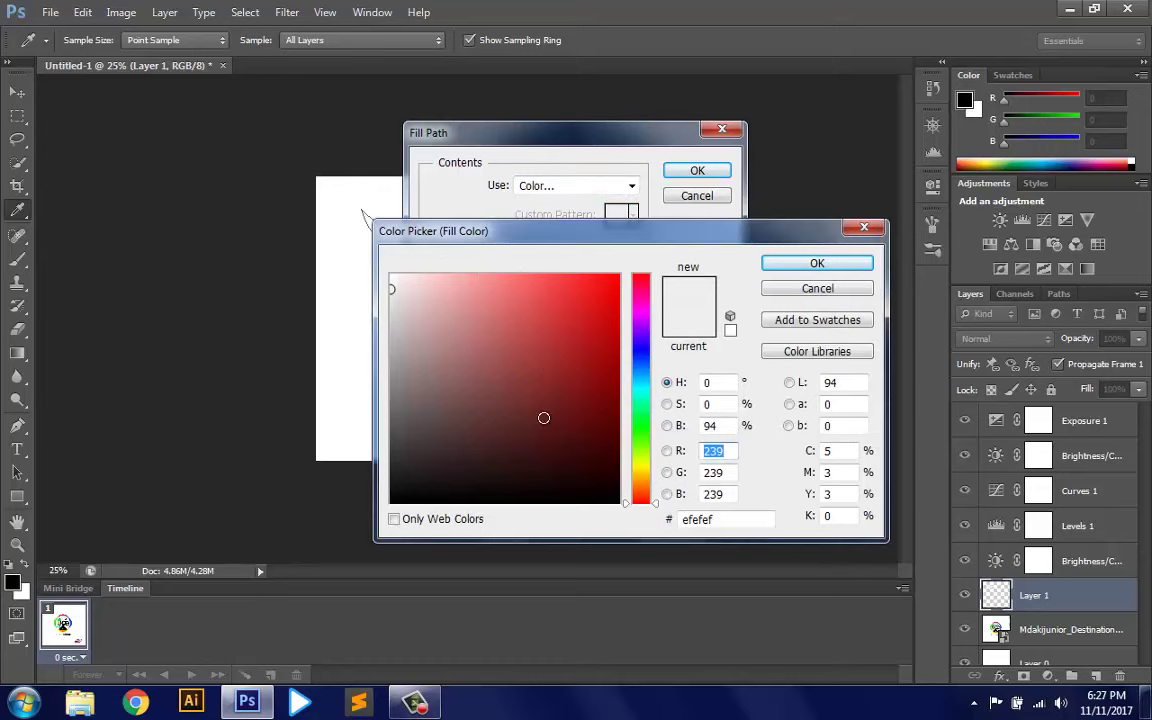
pyautogui.click(563, 352)
pyautogui.click(817, 263)
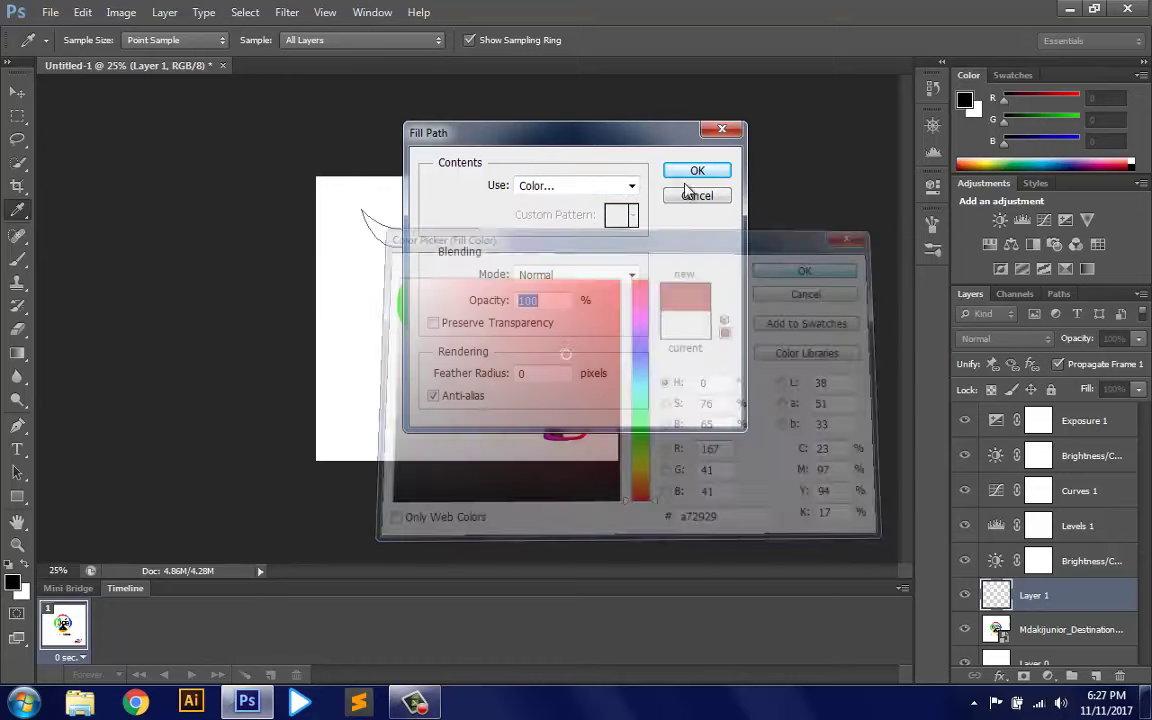
pyautogui.click(686, 174)
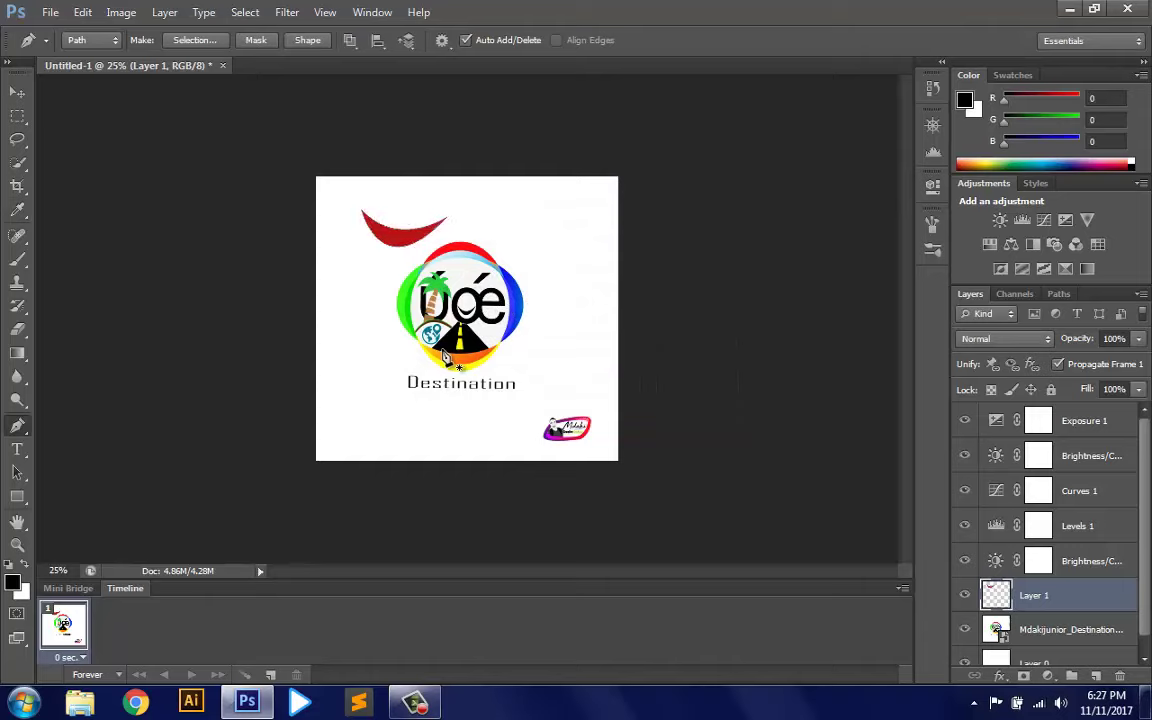
pyautogui.press('Escape')
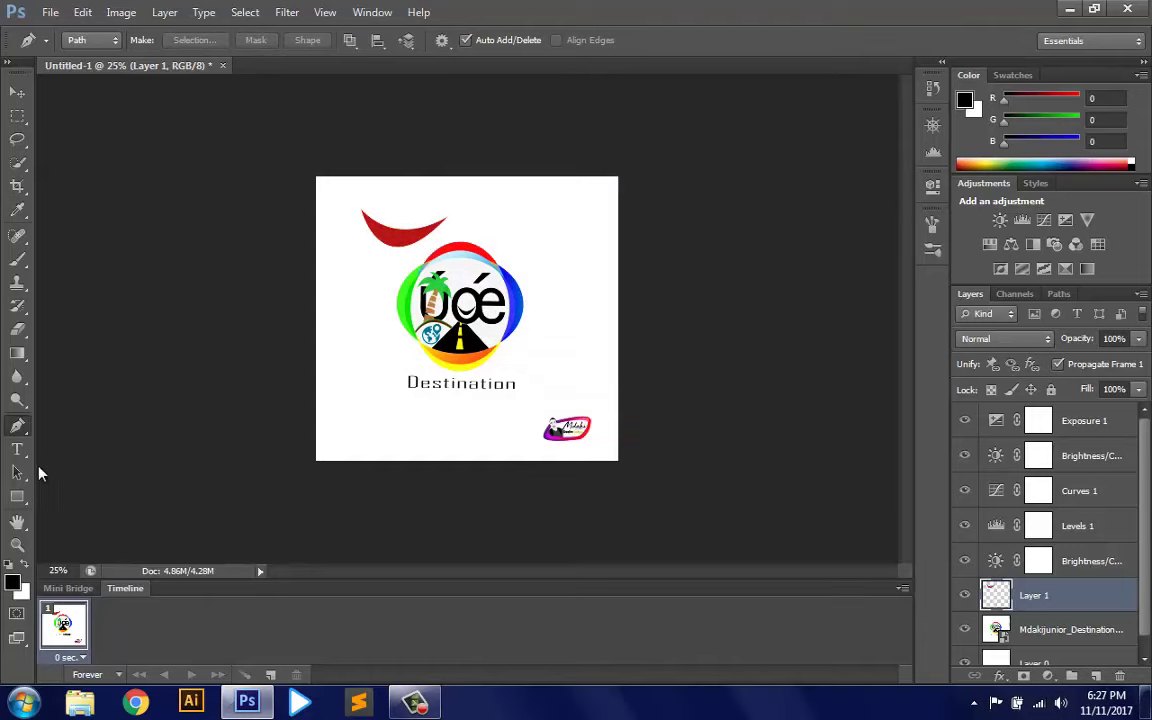
# Add a 'Mdaki' text layer near the top of the canvas
pyautogui.click(521, 213)
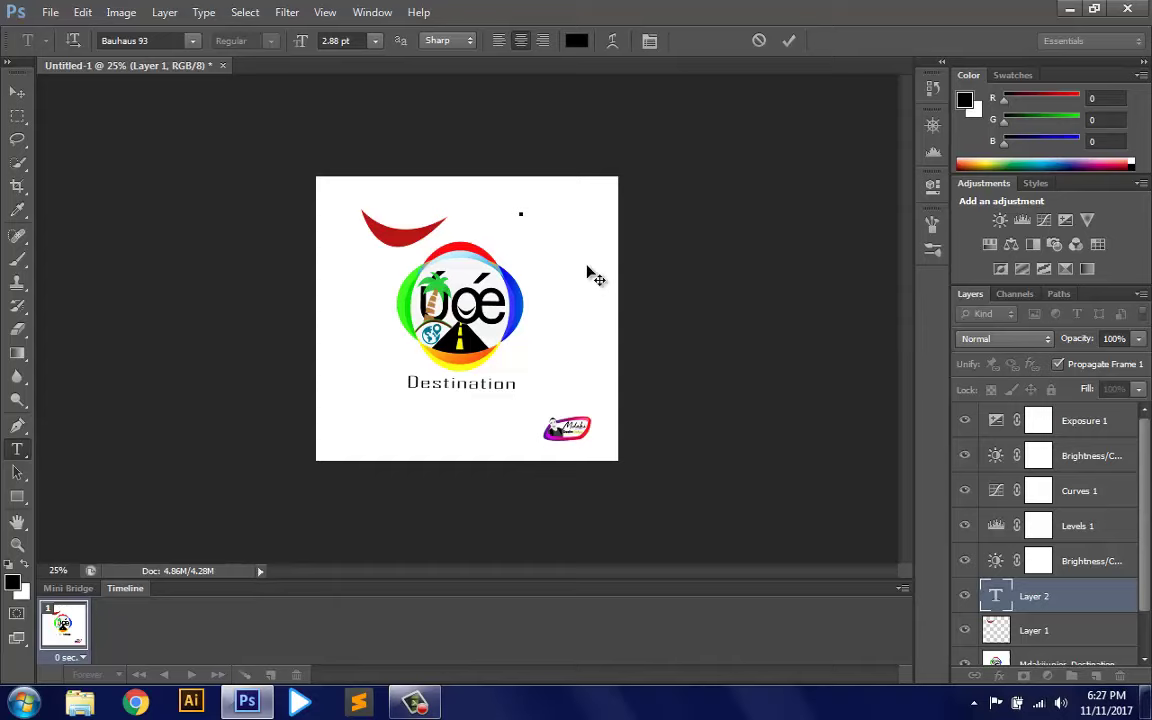
pyautogui.write('Mdaki')
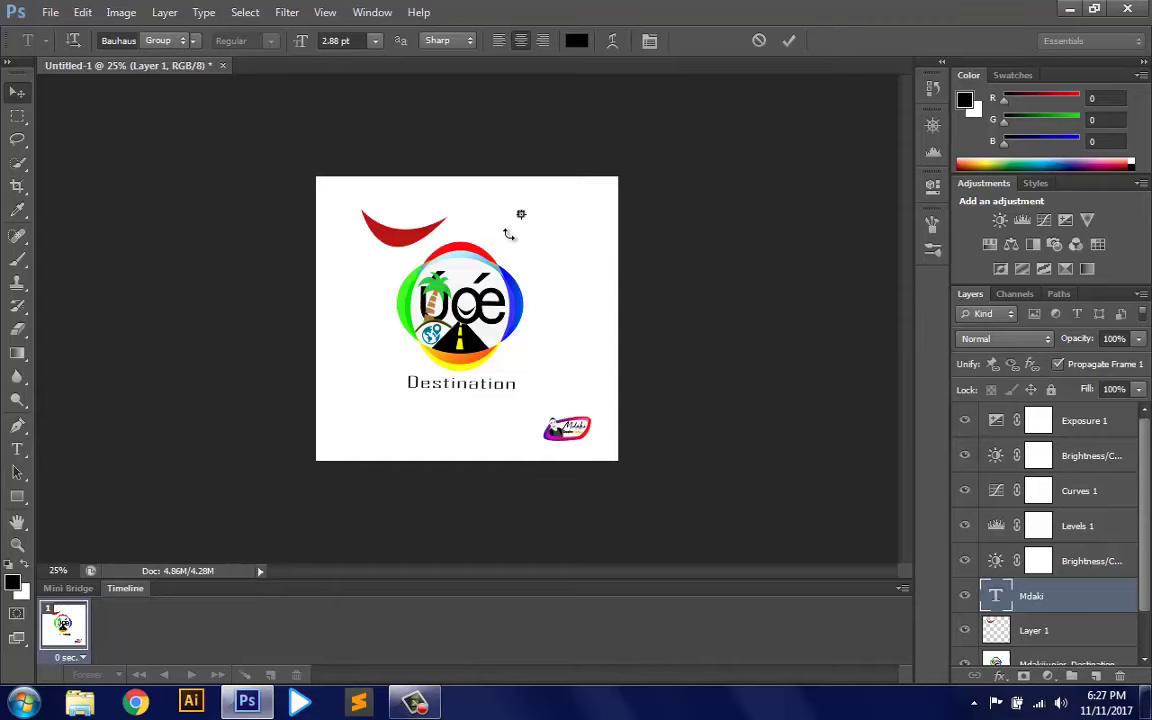
pyautogui.hotkey('ctrl', 'Return')
# Enlarge, squash and reposition the Mdaki text with Free Transform beside the red crescent
pyautogui.hotkey('ctrl', 't')
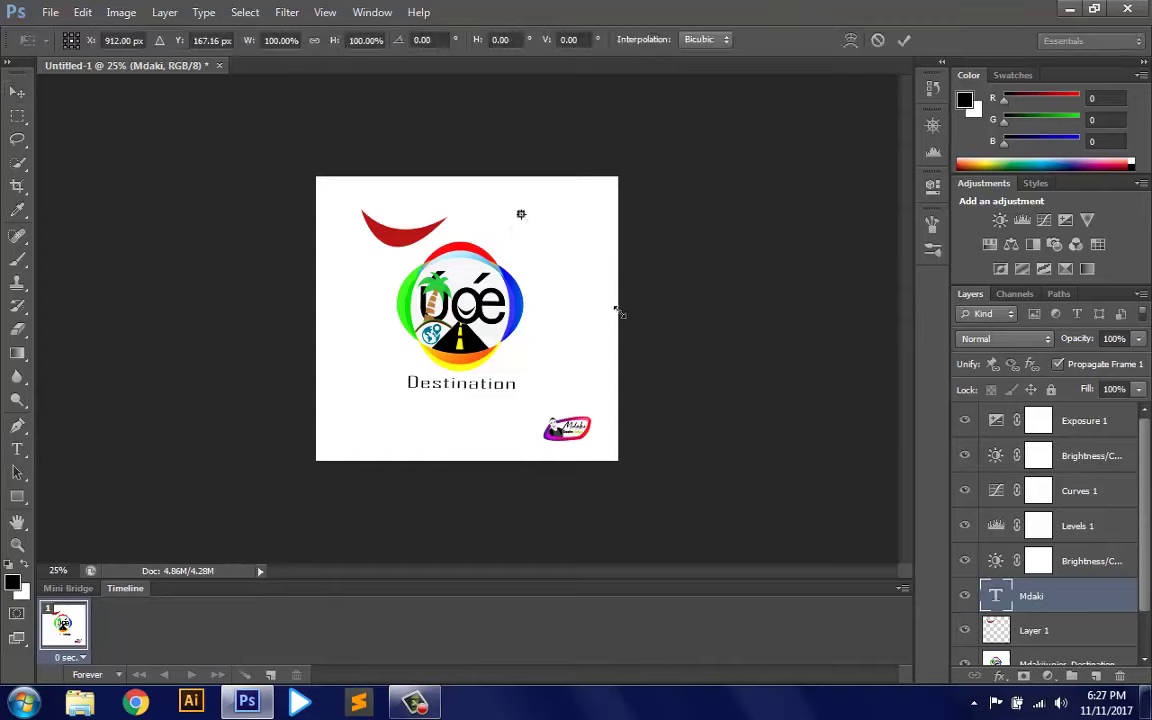
pyautogui.moveTo(523, 218); pyautogui.dragTo(617, 312)
pyautogui.moveTo(554, 255); pyautogui.dragTo(523, 230)
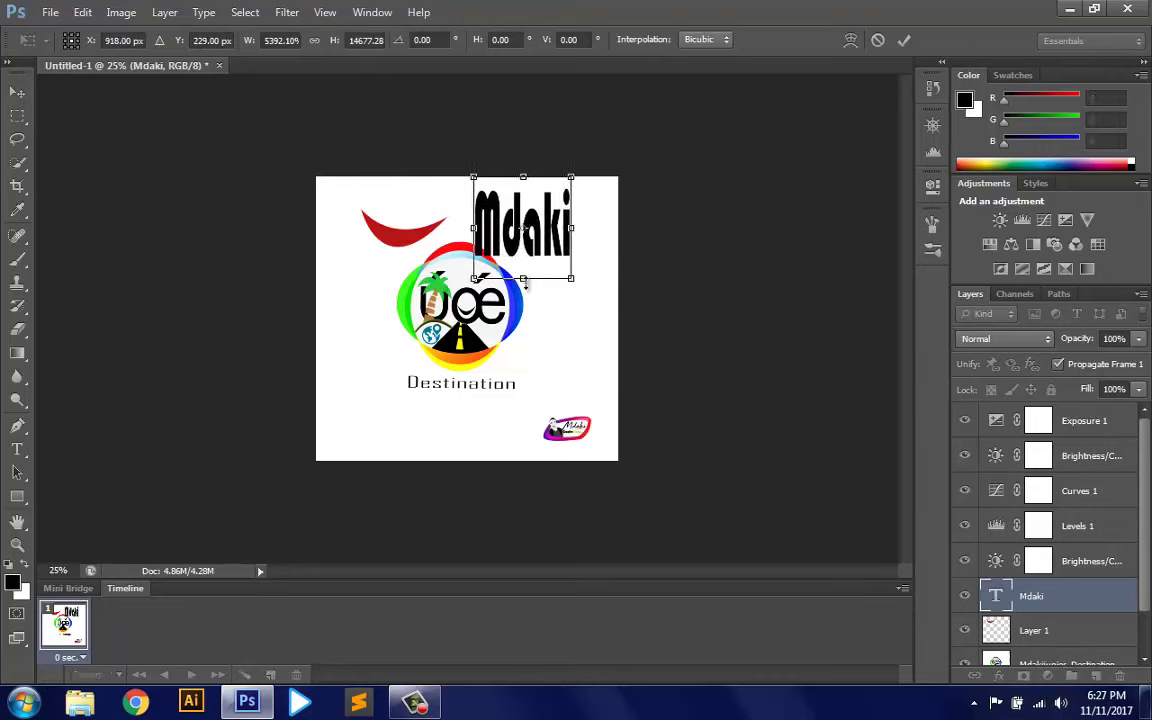
pyautogui.moveTo(523, 278); pyautogui.dragTo(523, 245)
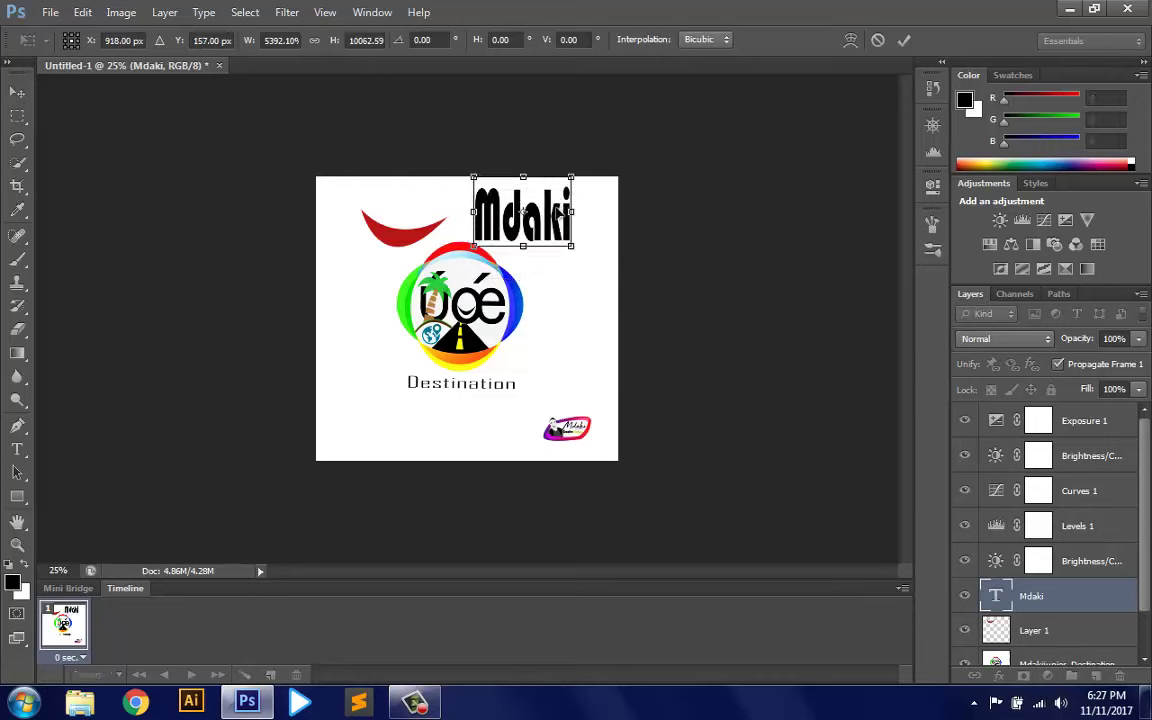
pyautogui.press('Return')
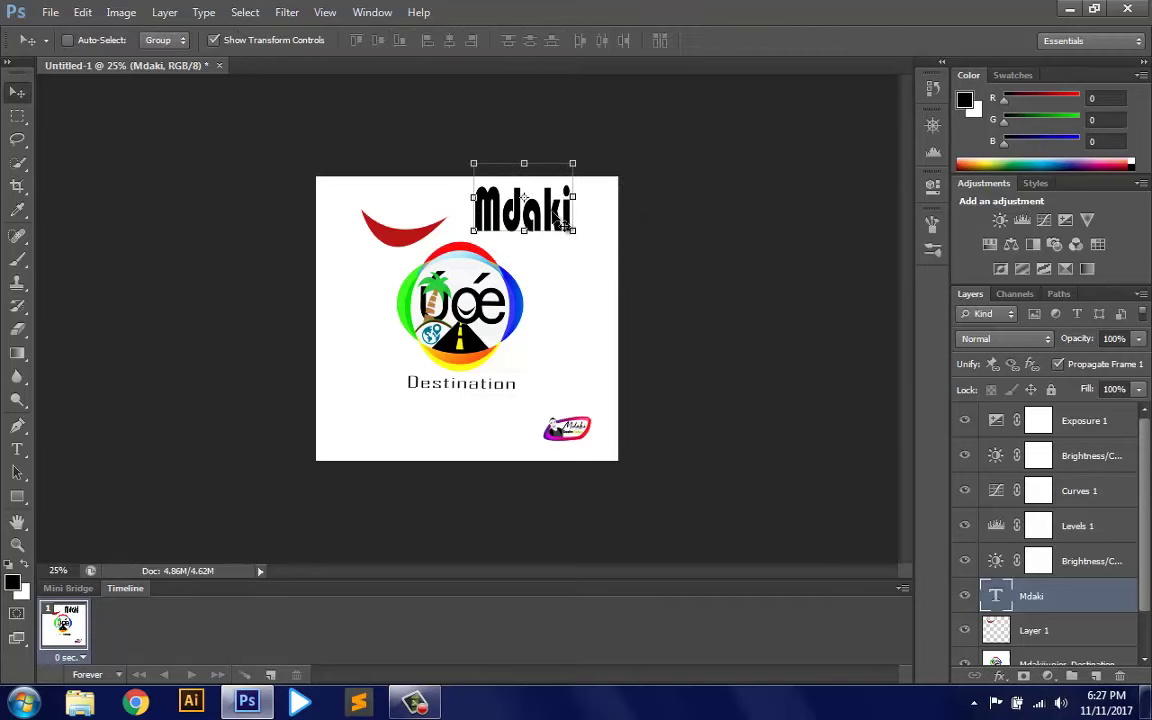
pyautogui.moveTo(548, 231); pyautogui.dragTo(554, 247)
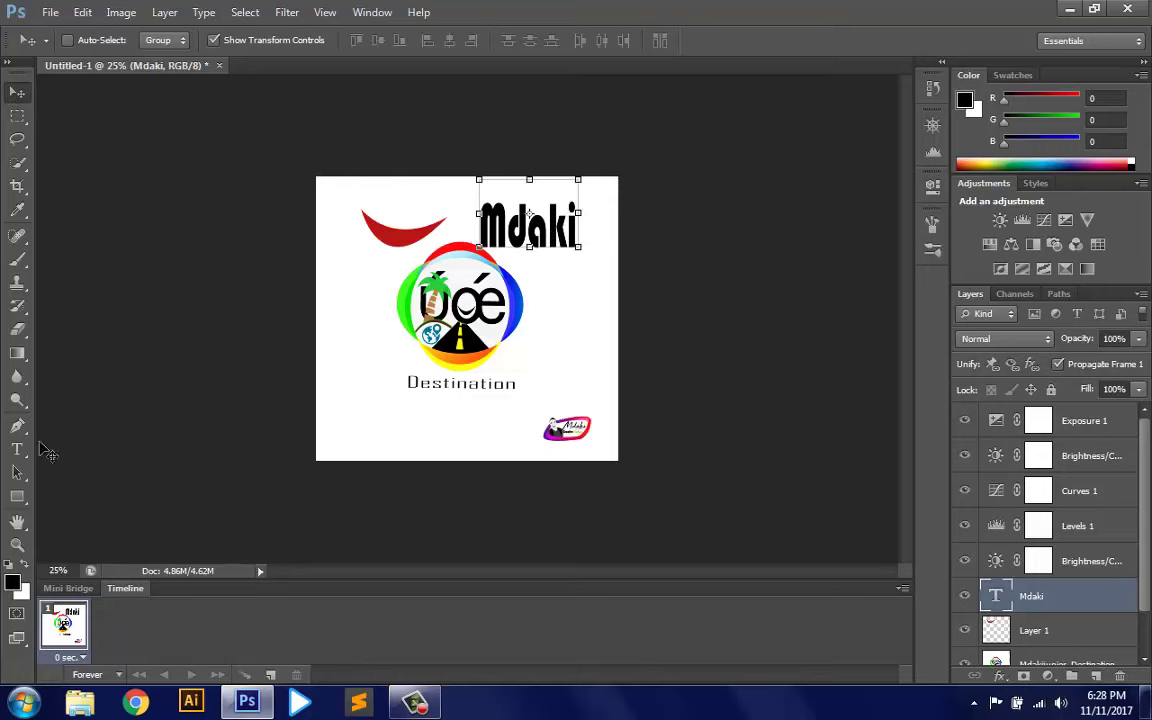
pyautogui.click(17, 473)
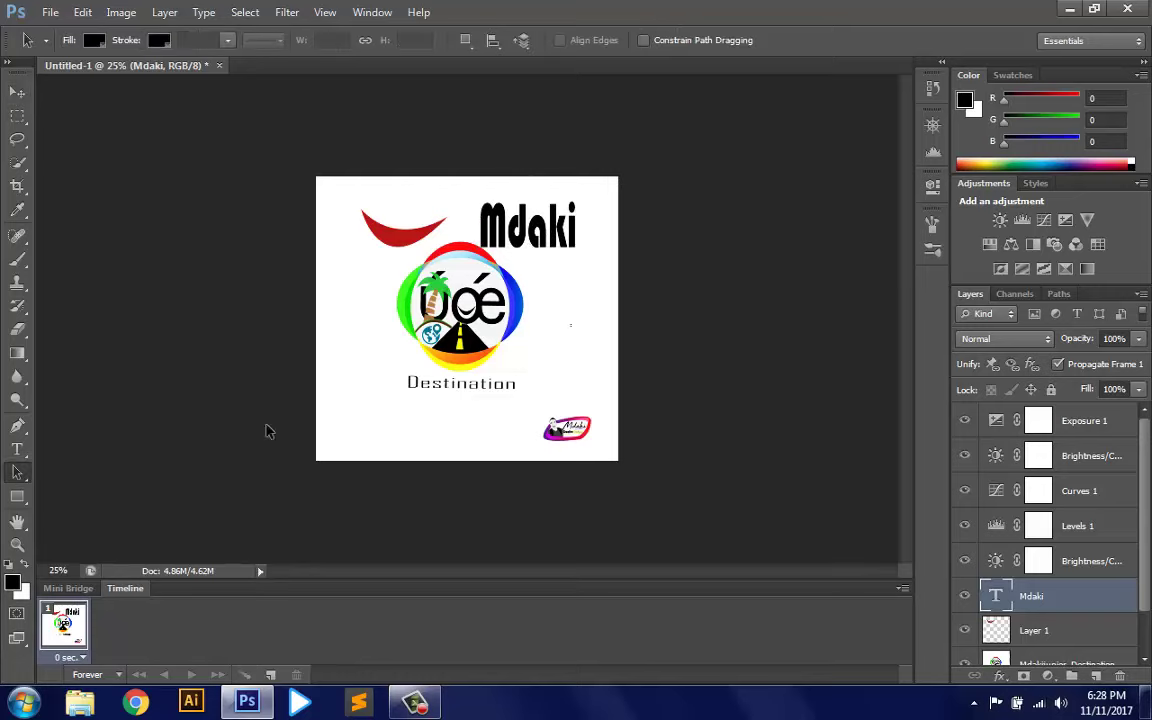
# Draw a black square with the Rectangle Tool and move it to the logo's left
pyautogui.click(16, 499)
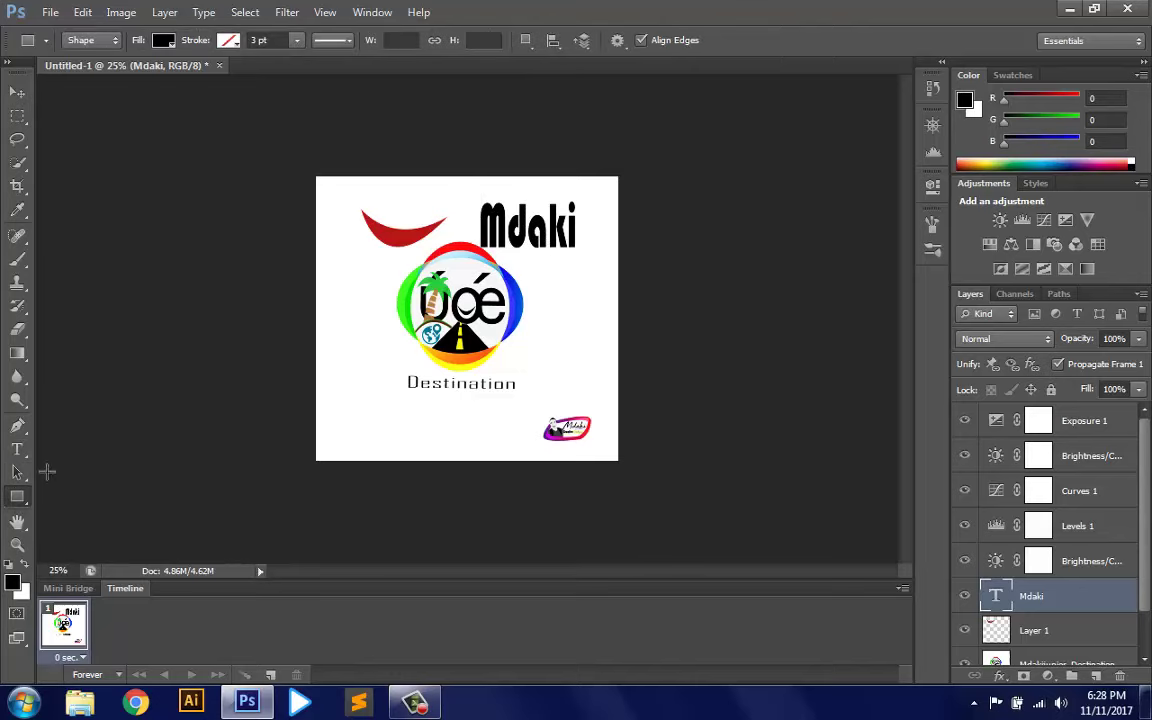
pyautogui.moveTo(553, 290); pyautogui.dragTo(607, 351)
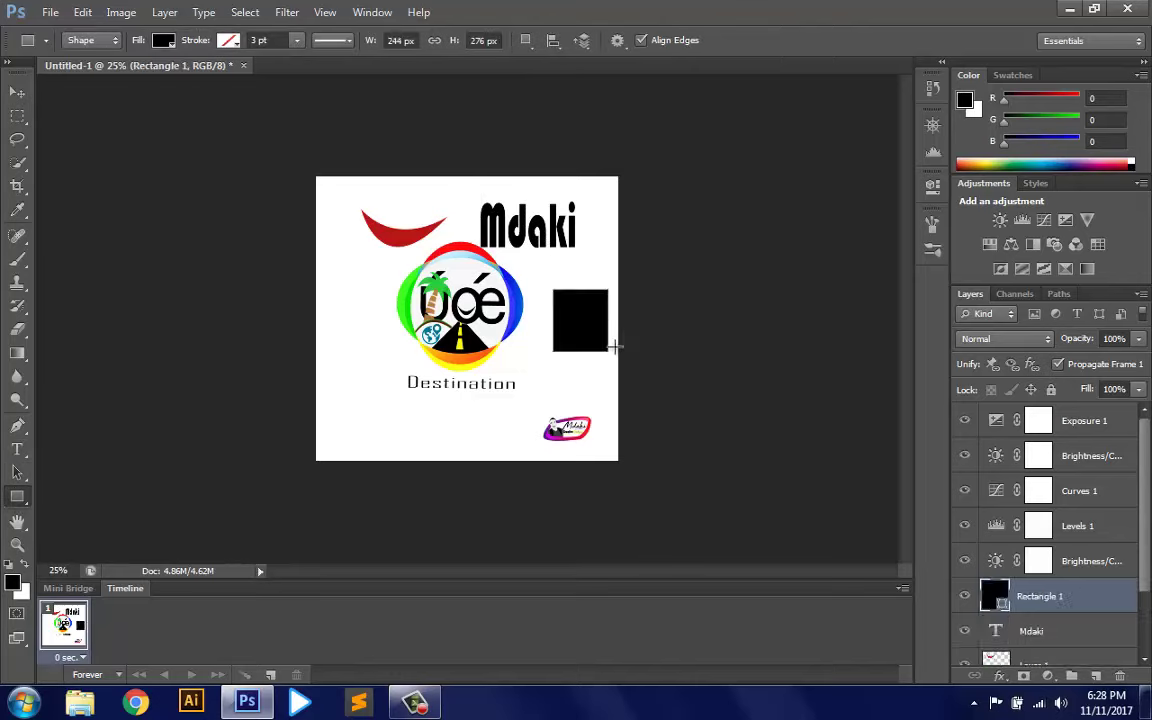
pyautogui.click(17, 92)
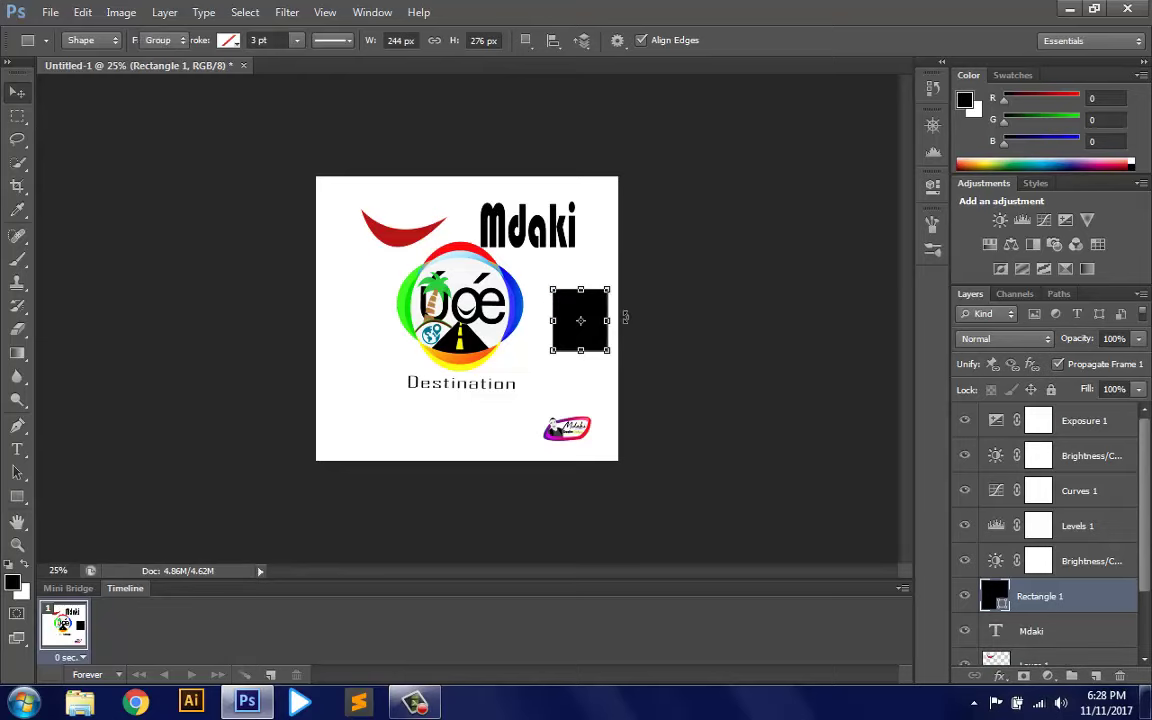
pyautogui.moveTo(595, 318); pyautogui.dragTo(184, 444)
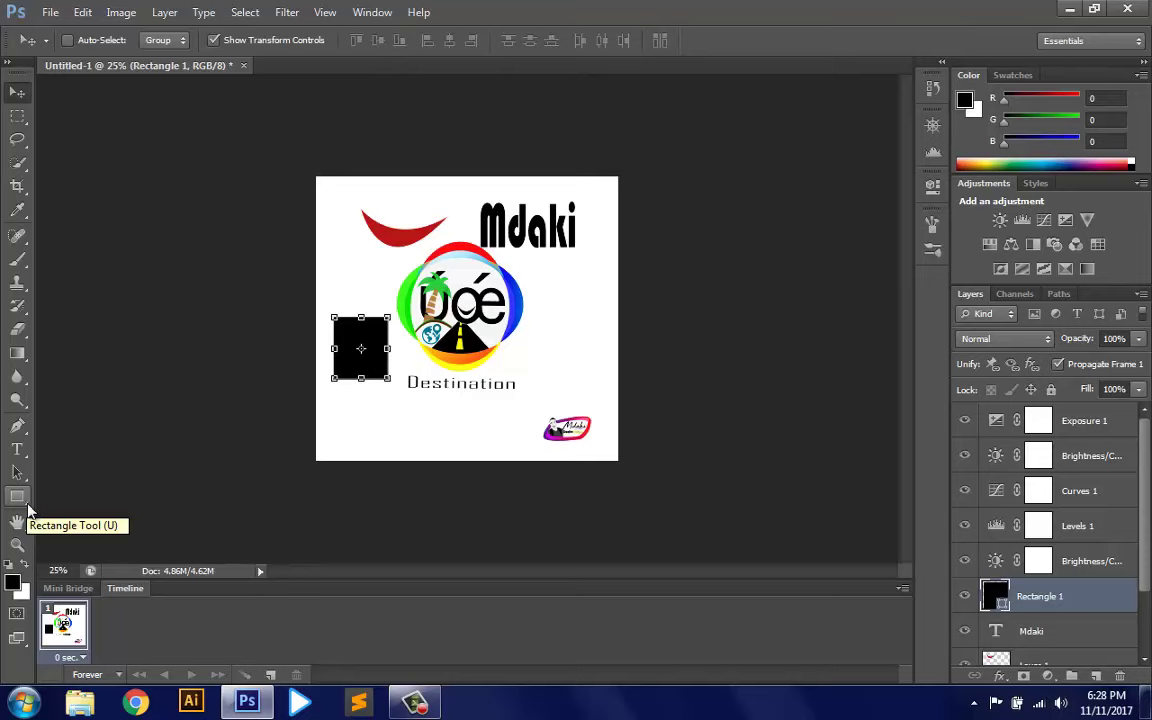
# Draw a black oval with the Ellipse Tool to the right of the logo
pyautogui.click(29, 506)
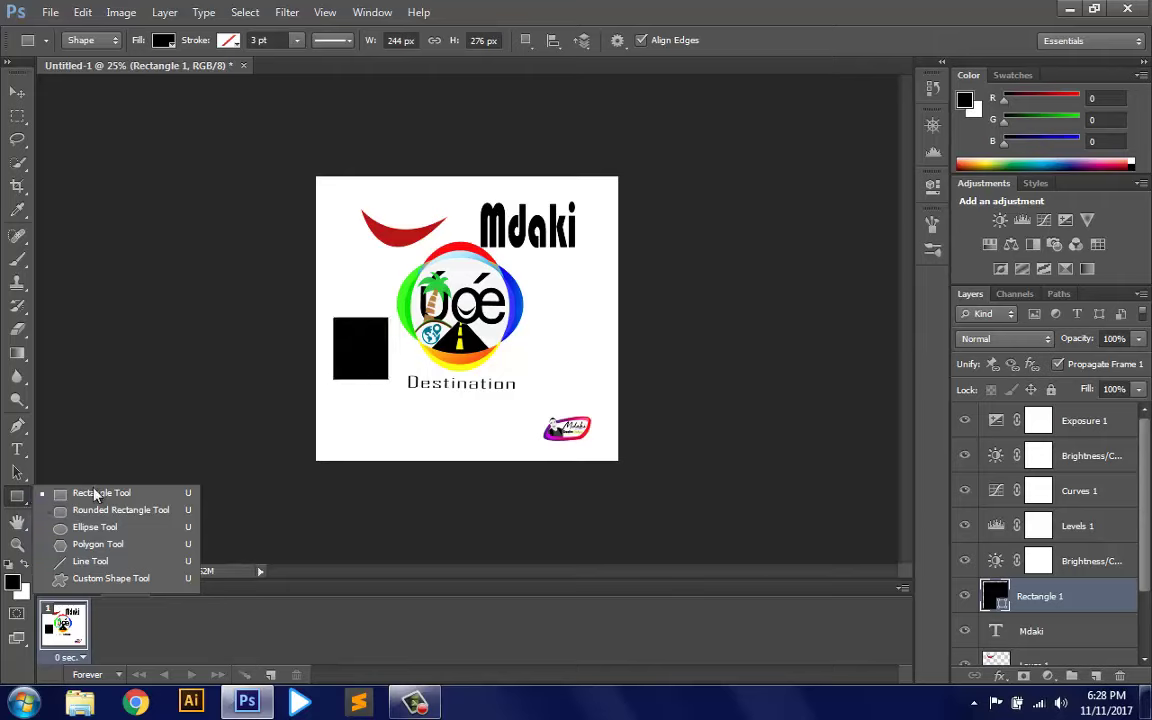
pyautogui.click(108, 527)
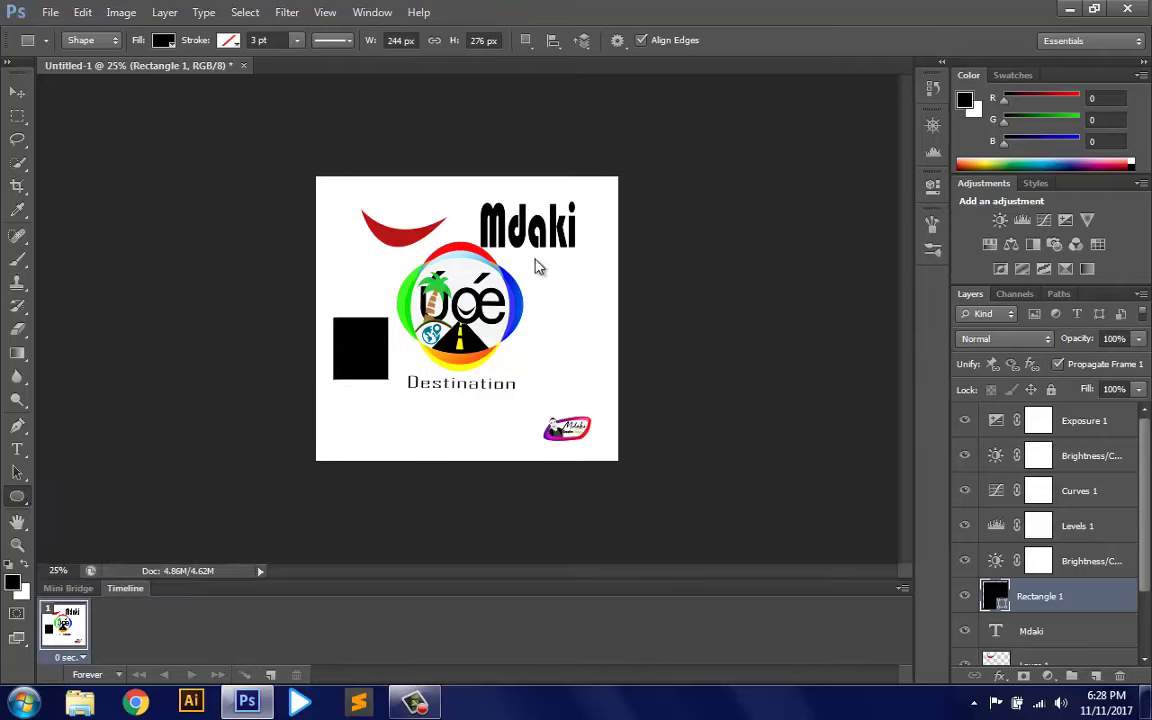
pyautogui.moveTo(535, 259); pyautogui.dragTo(578, 318)
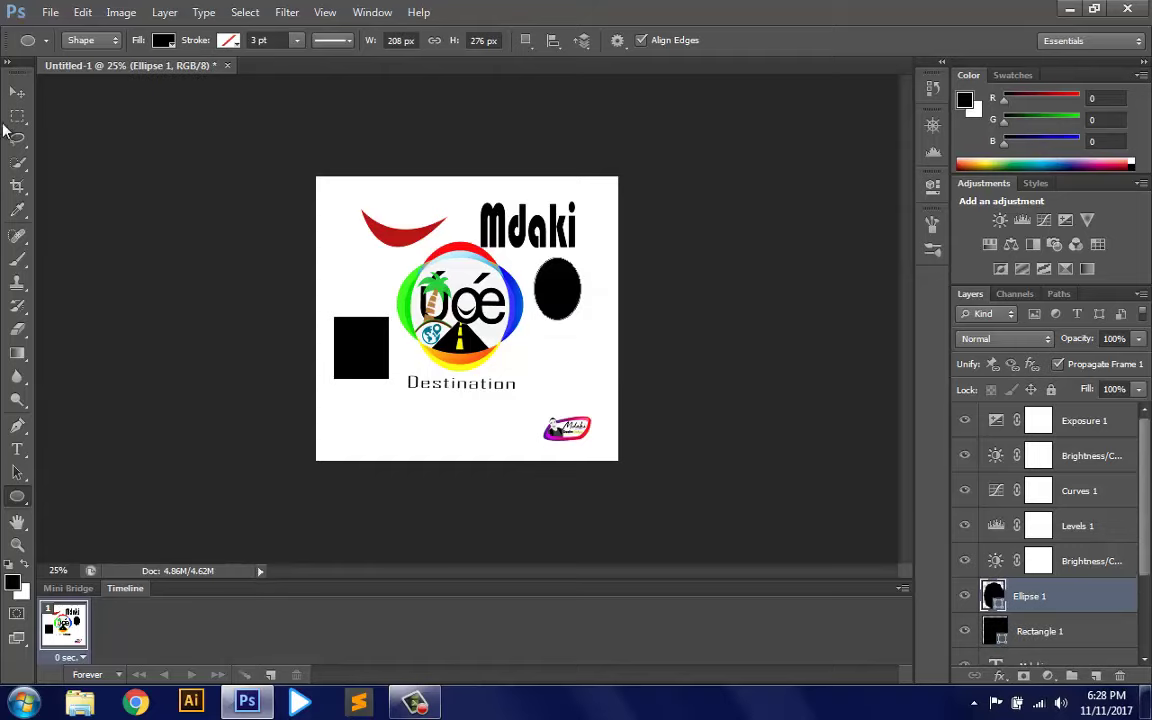
pyautogui.click(17, 91)
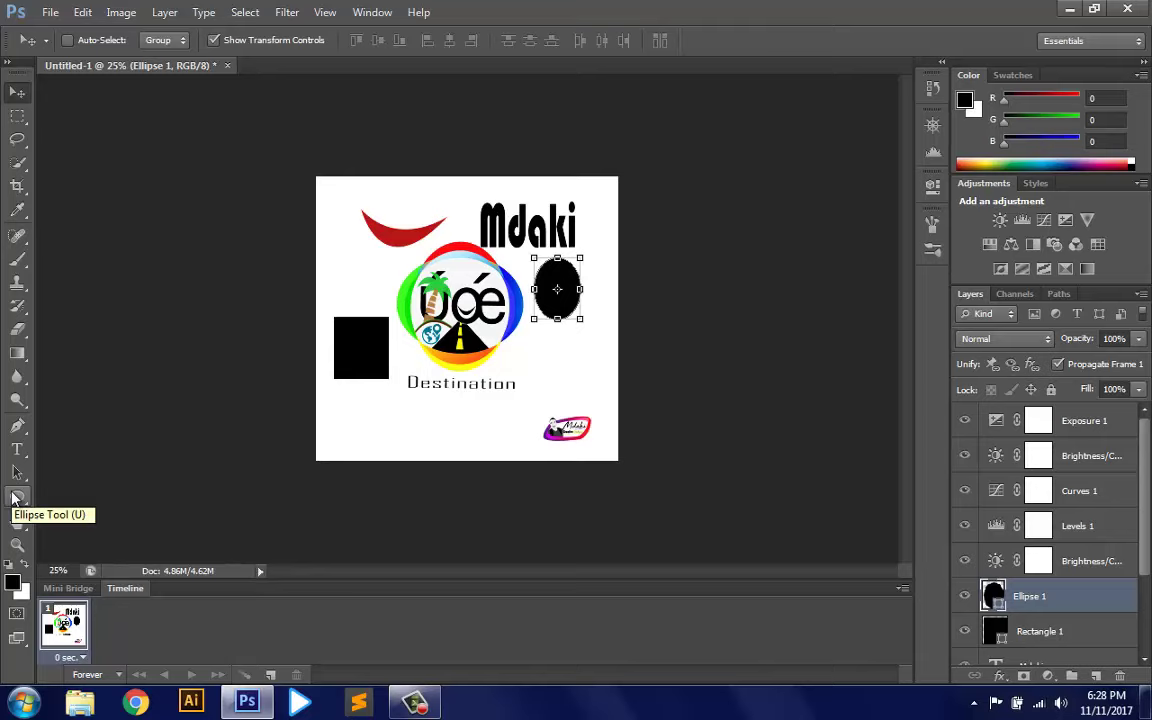
# Draw a second black ellipse, then enlarge it and position it under Ellipse 1 as a body
pyautogui.click(15, 497)
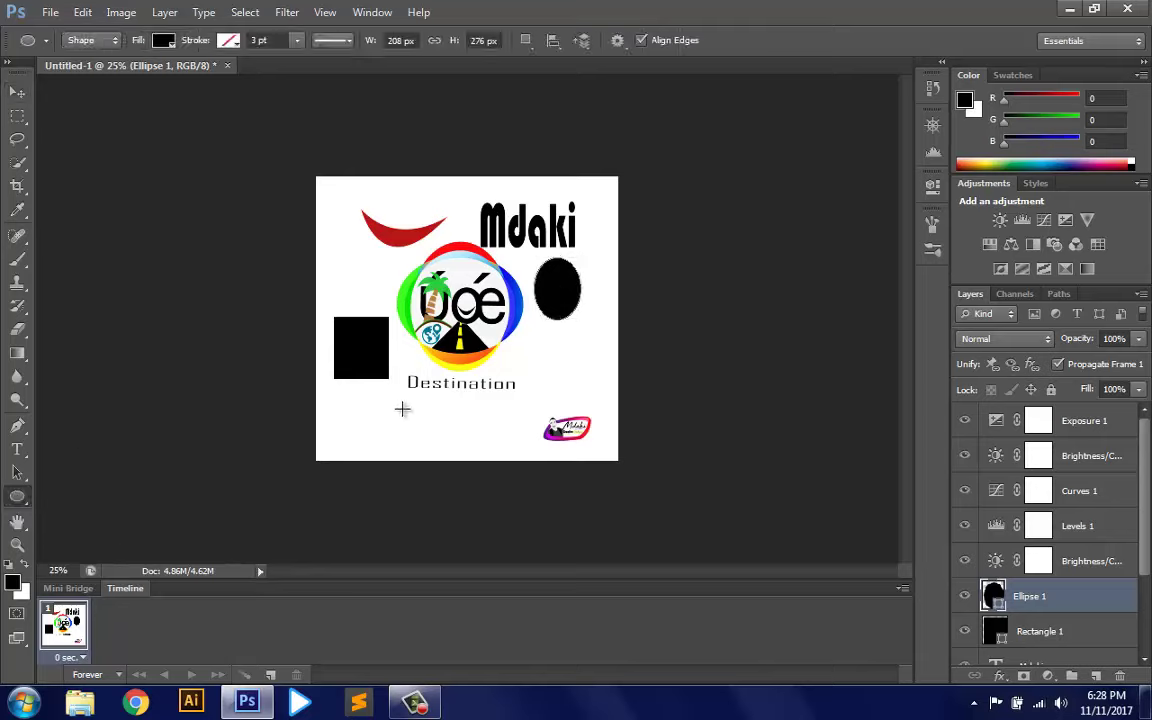
pyautogui.moveTo(395, 397)
pyautogui.mouseDown()
pyautogui.moveTo(466, 432)
pyautogui.moveTo(461, 451)
pyautogui.mouseUp()
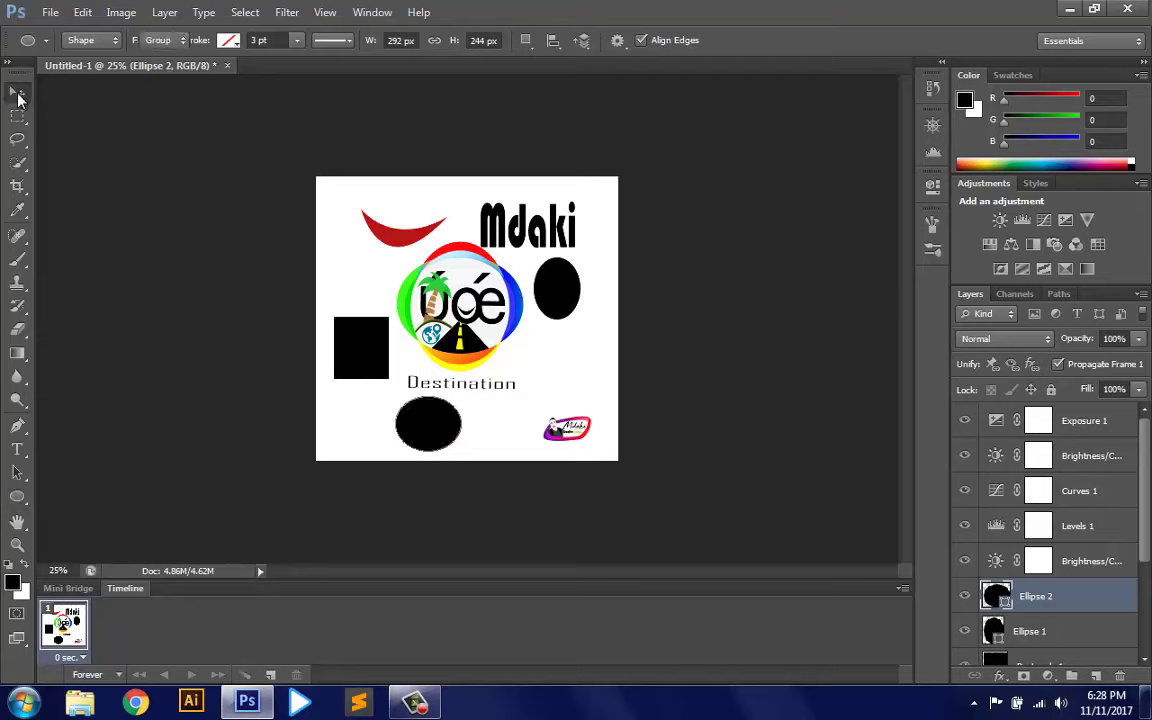
pyautogui.click(18, 96)
pyautogui.moveTo(444, 422); pyautogui.dragTo(540, 351)
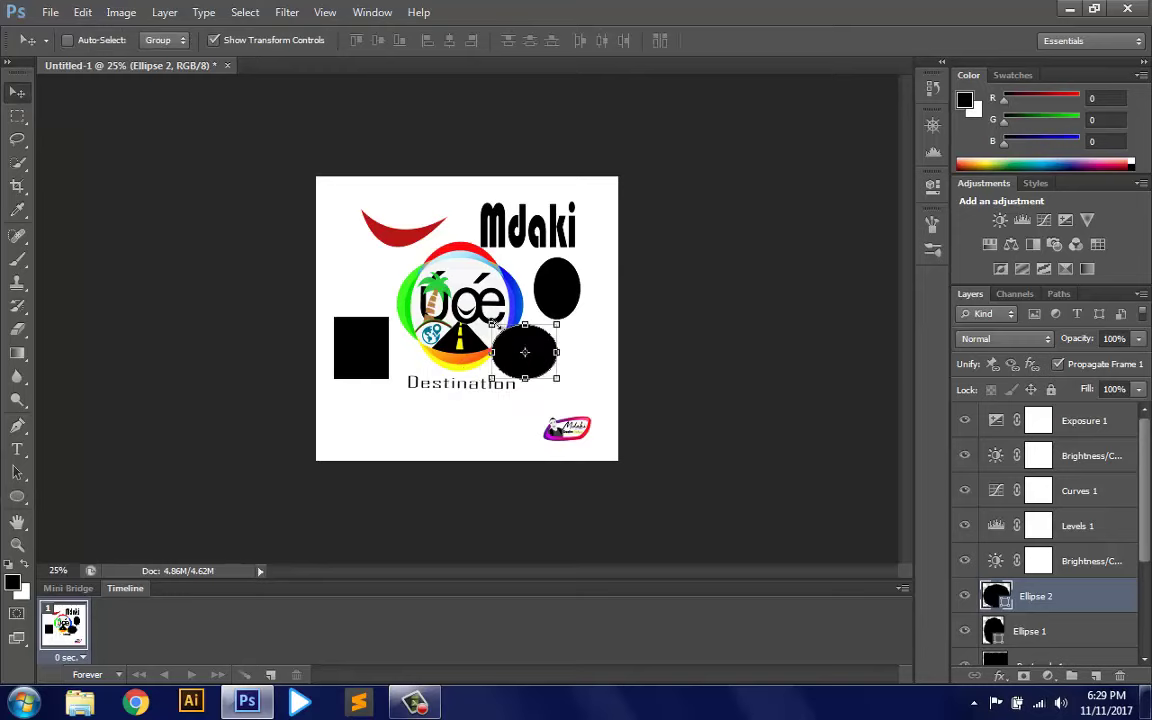
pyautogui.moveTo(493, 325); pyautogui.dragTo(448, 301)
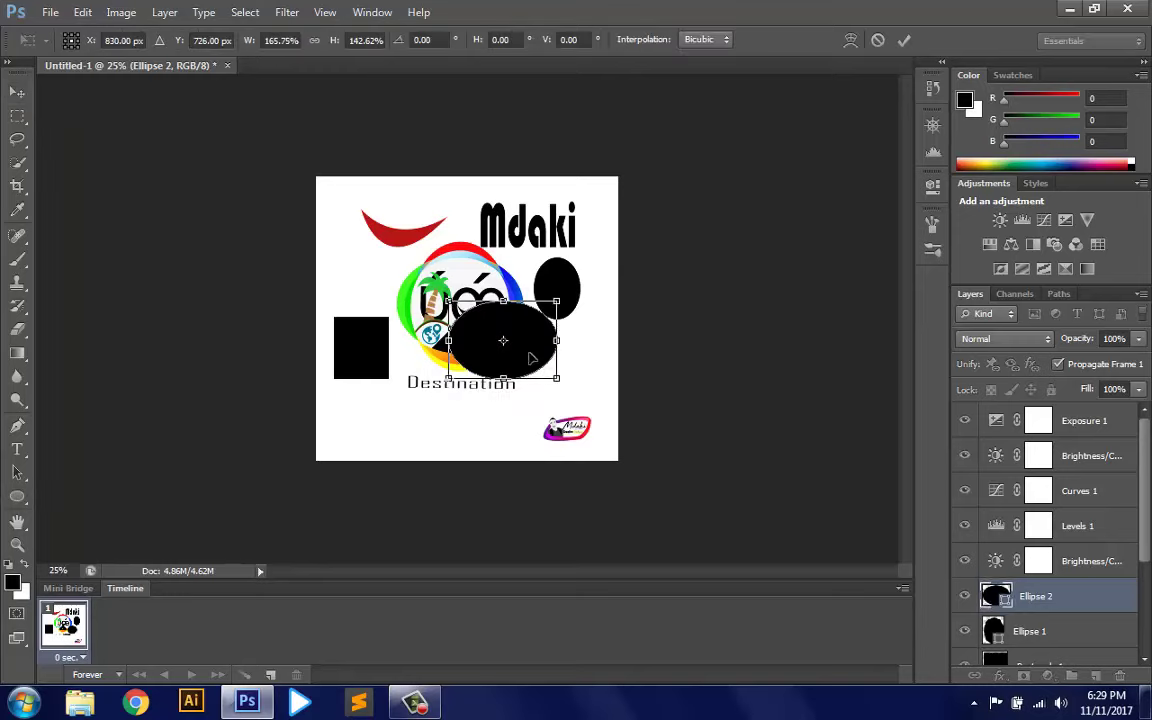
pyautogui.moveTo(531, 357); pyautogui.dragTo(557, 348)
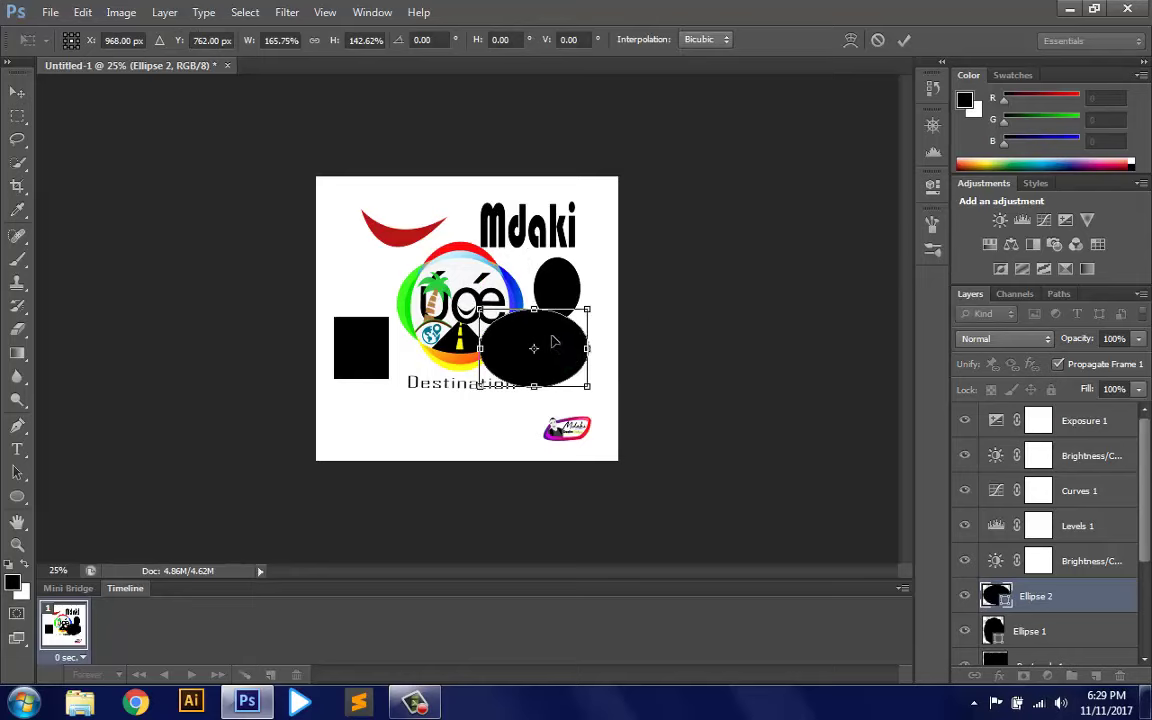
pyautogui.press('Return')
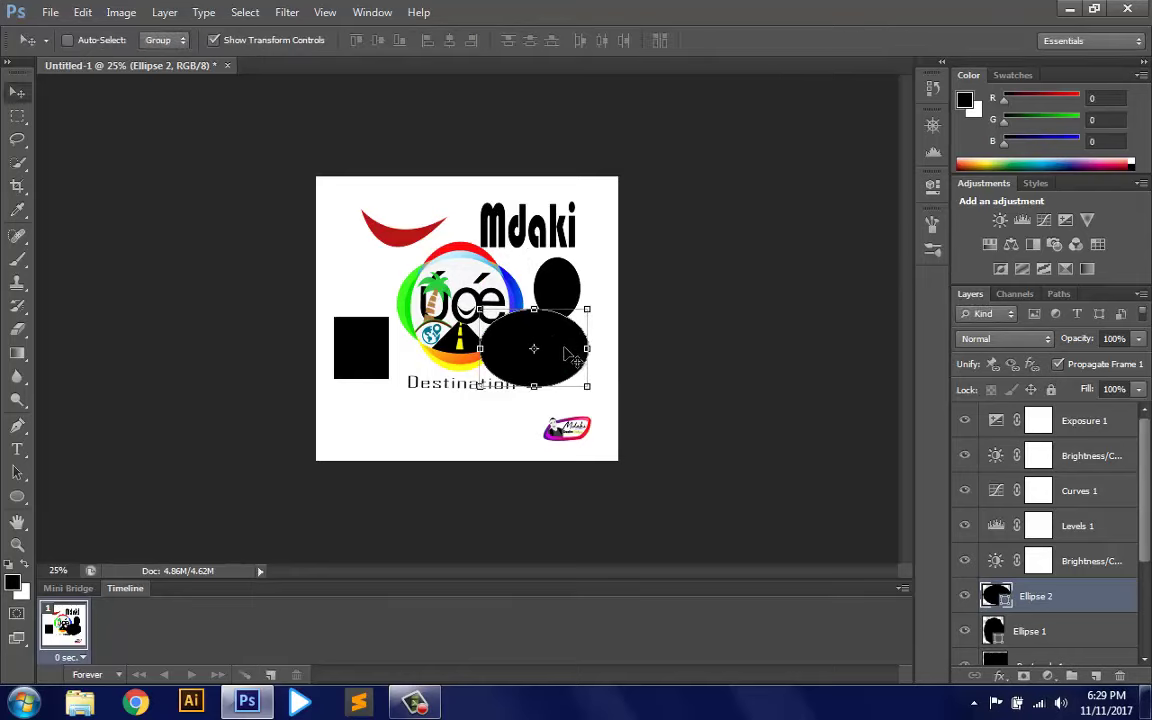
pyautogui.moveTo(567, 360); pyautogui.dragTo(591, 370)
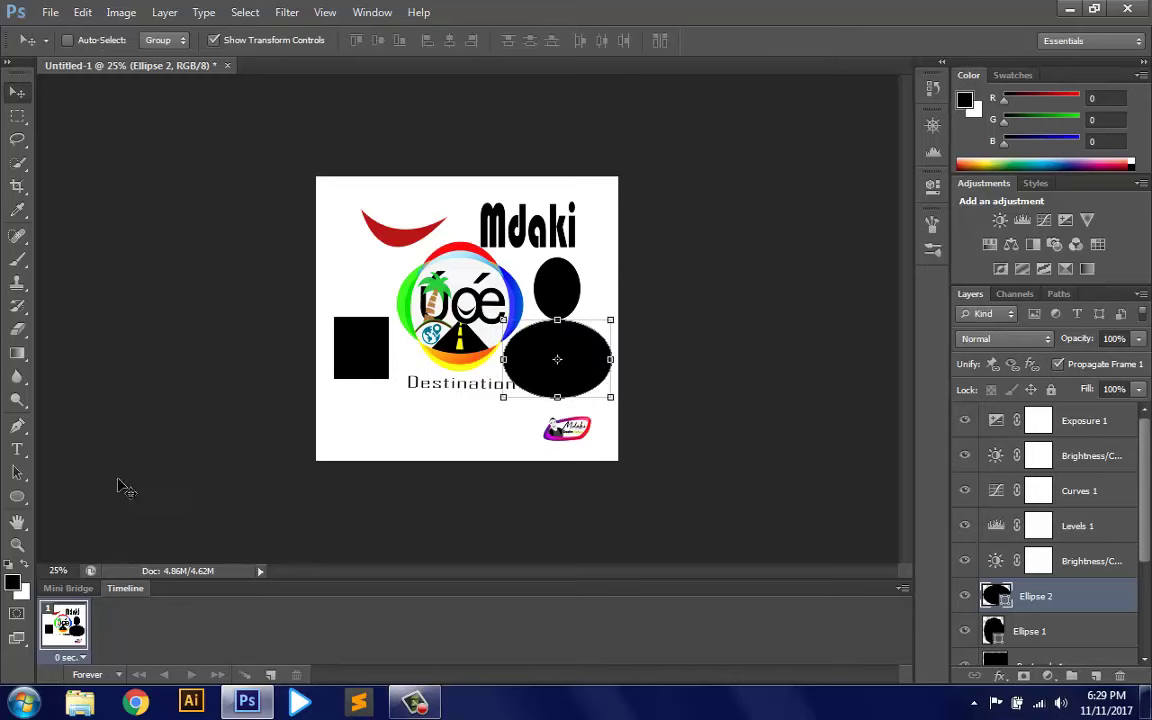
# Switch to the Hand tool, select Ellipse 1, then reselect the Ellipse 2 layer
pyautogui.click(17, 521)
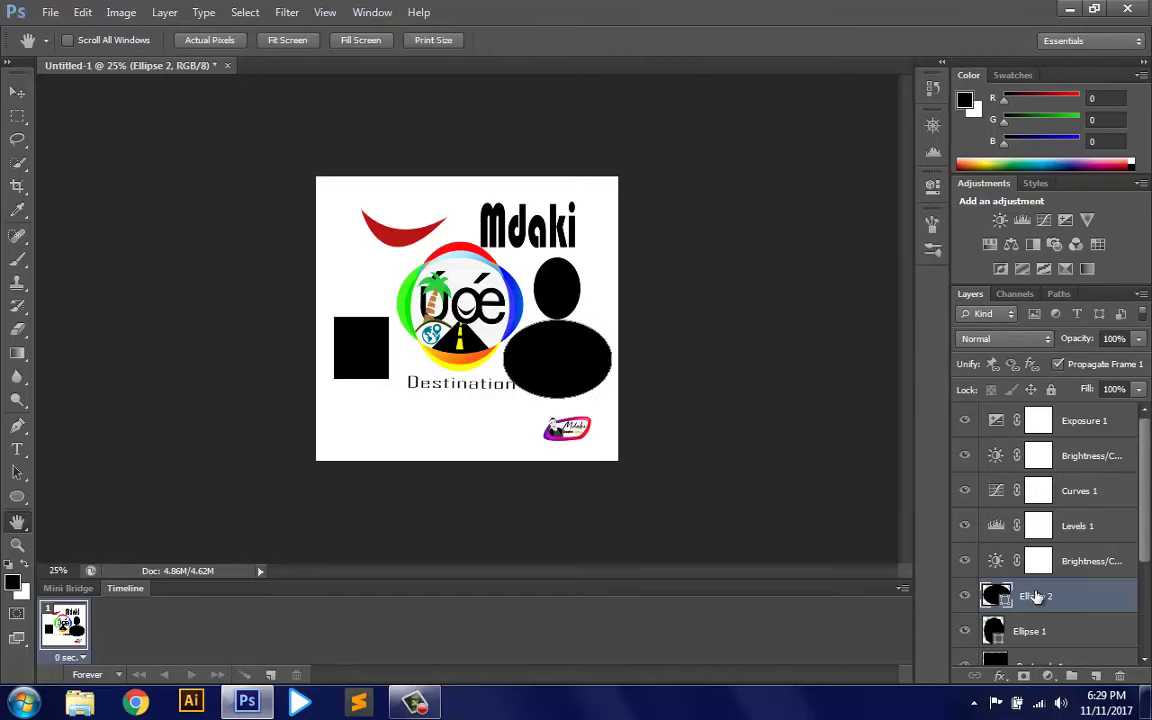
pyautogui.click(1033, 631)
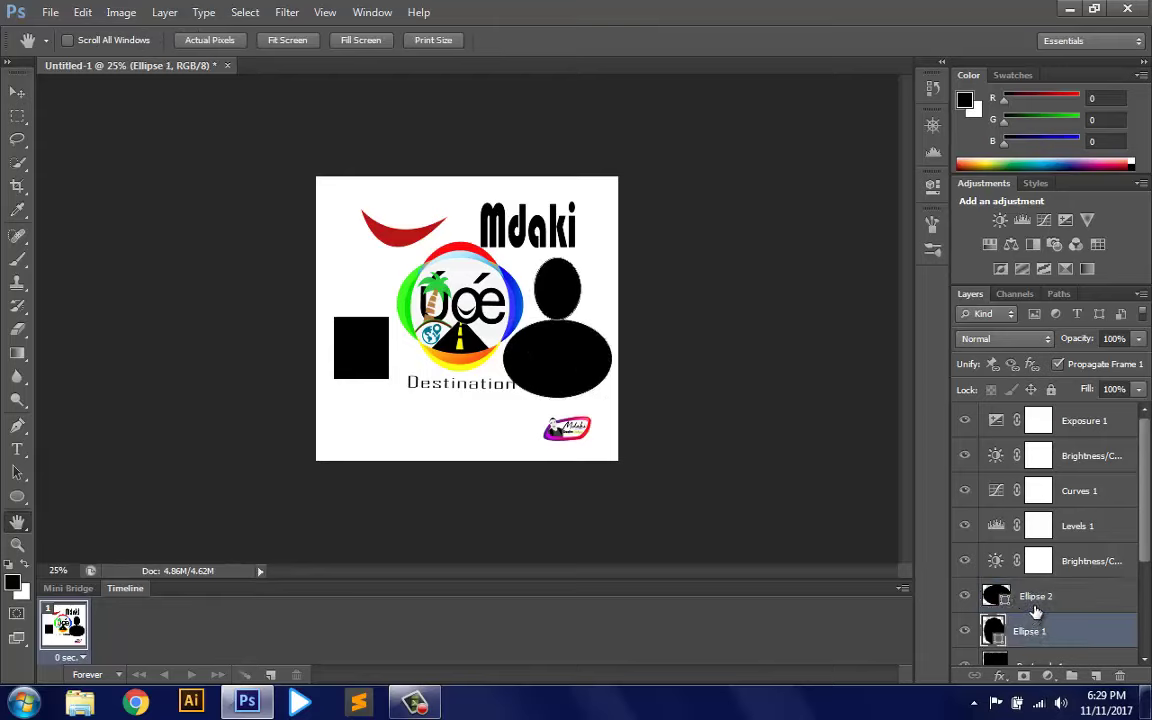
pyautogui.click(1035, 597)
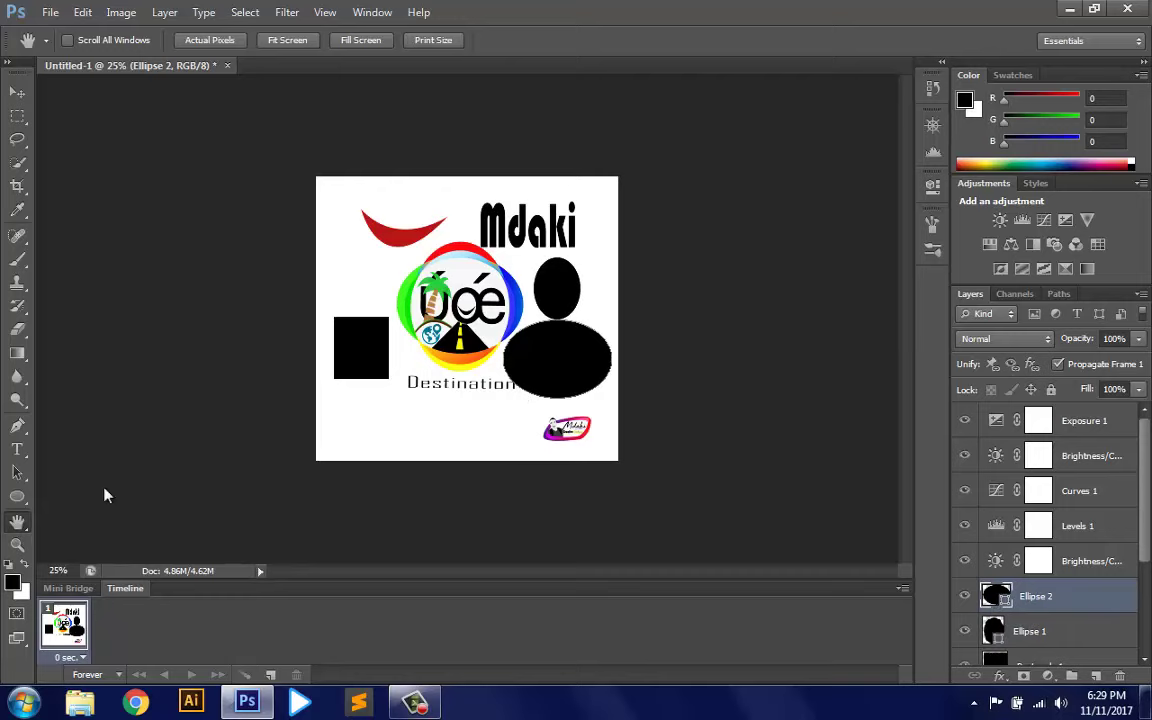
# Fit the canvas on screen, zoom out one step, then zoom in to 50% on the composition
pyautogui.keyDown('alt'); pyautogui.scroll(3, 298, 534); pyautogui.keyUp('alt')
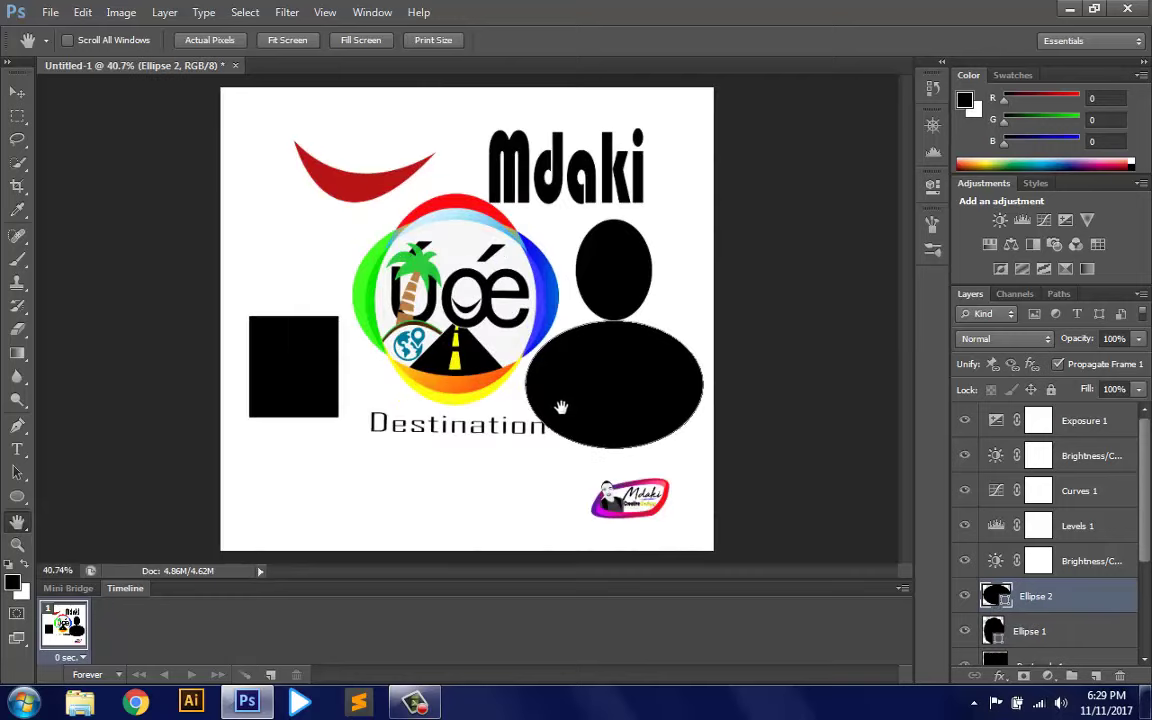
pyautogui.click(16, 544)
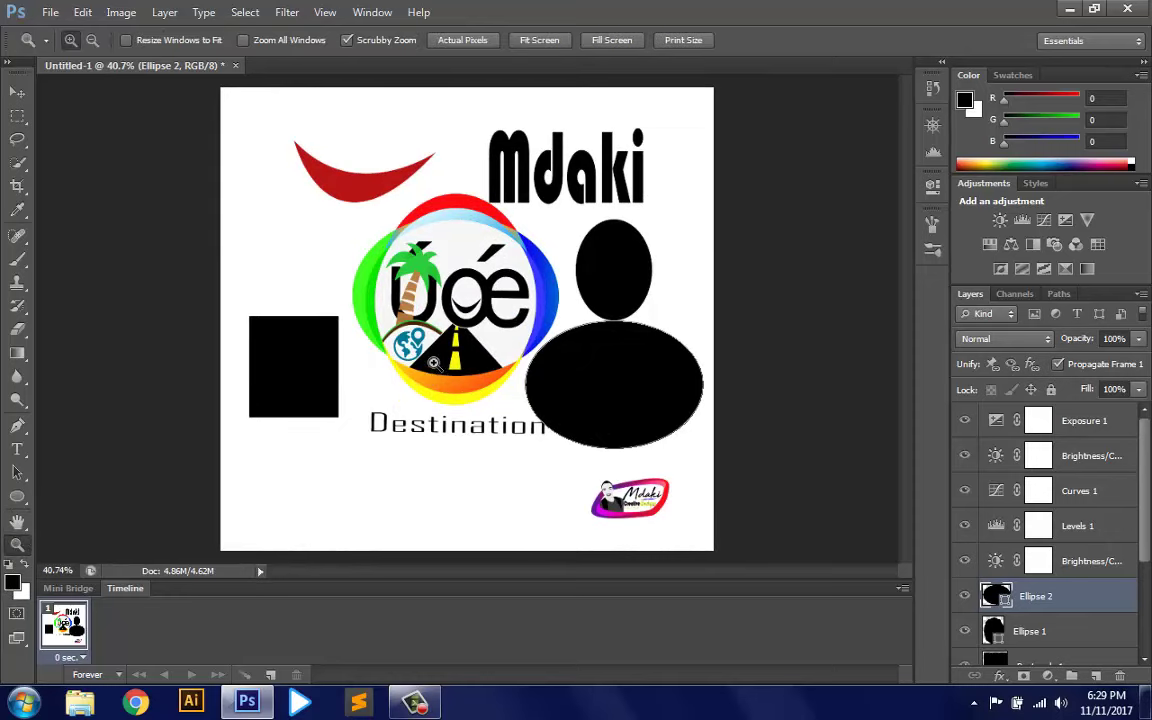
pyautogui.rightClick(440, 326)
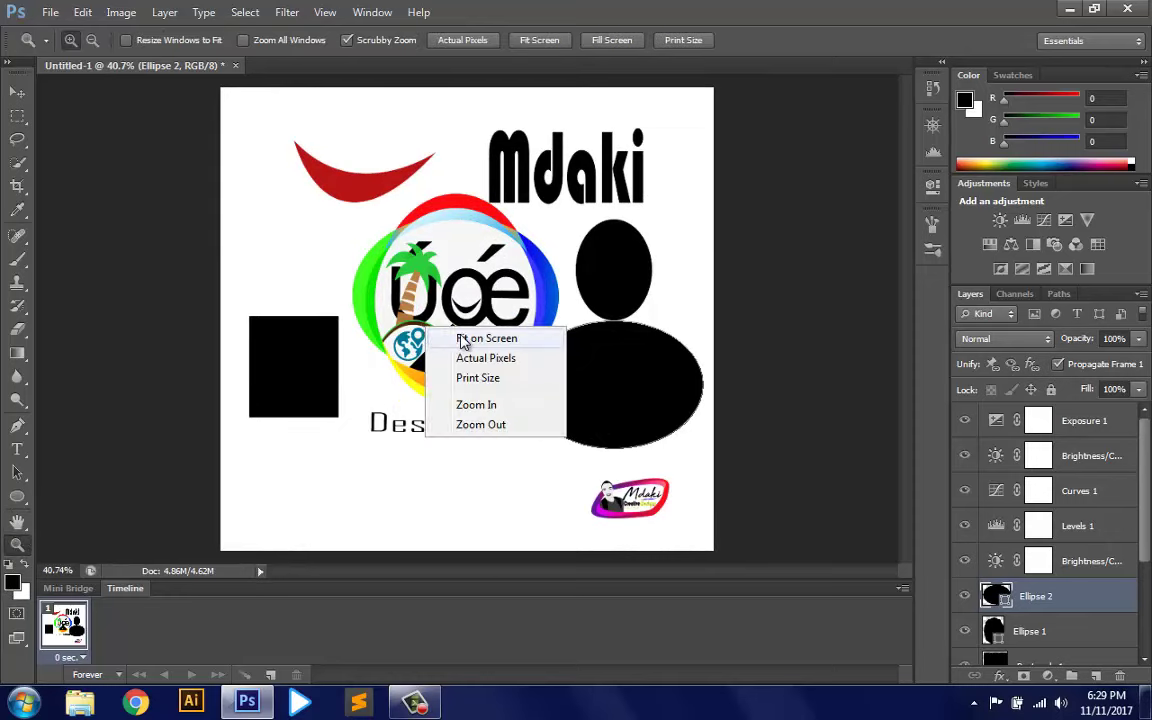
pyautogui.click(462, 337)
pyautogui.rightClick(390, 242)
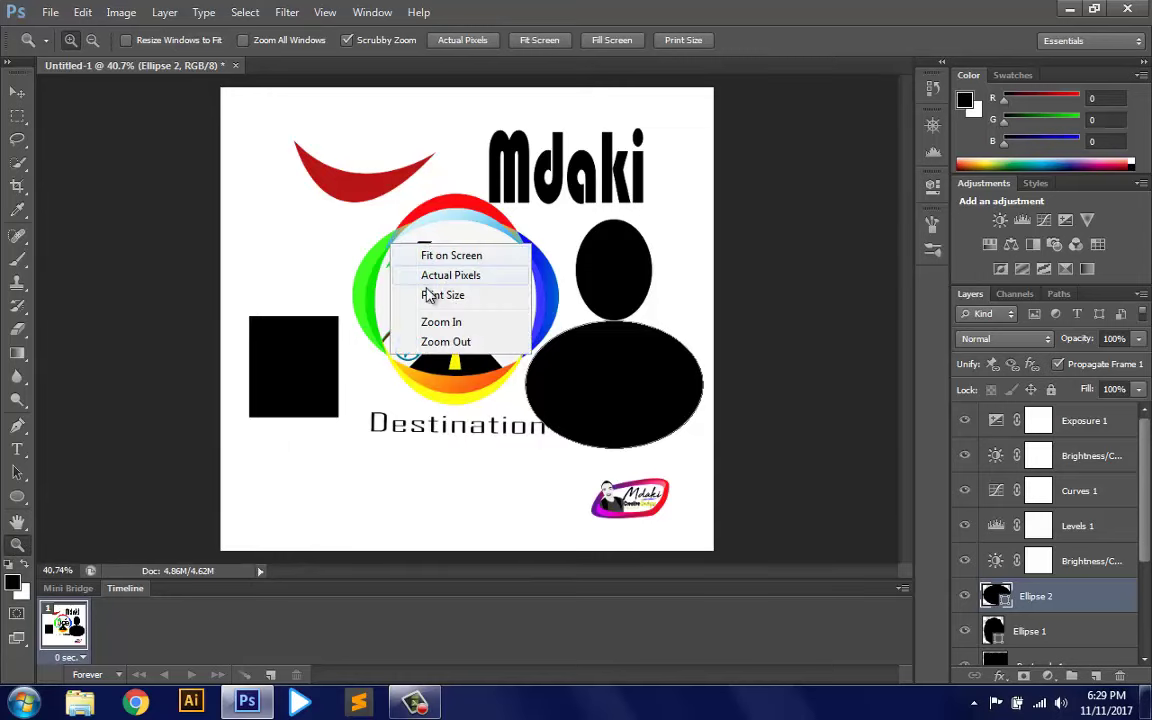
pyautogui.click(456, 341)
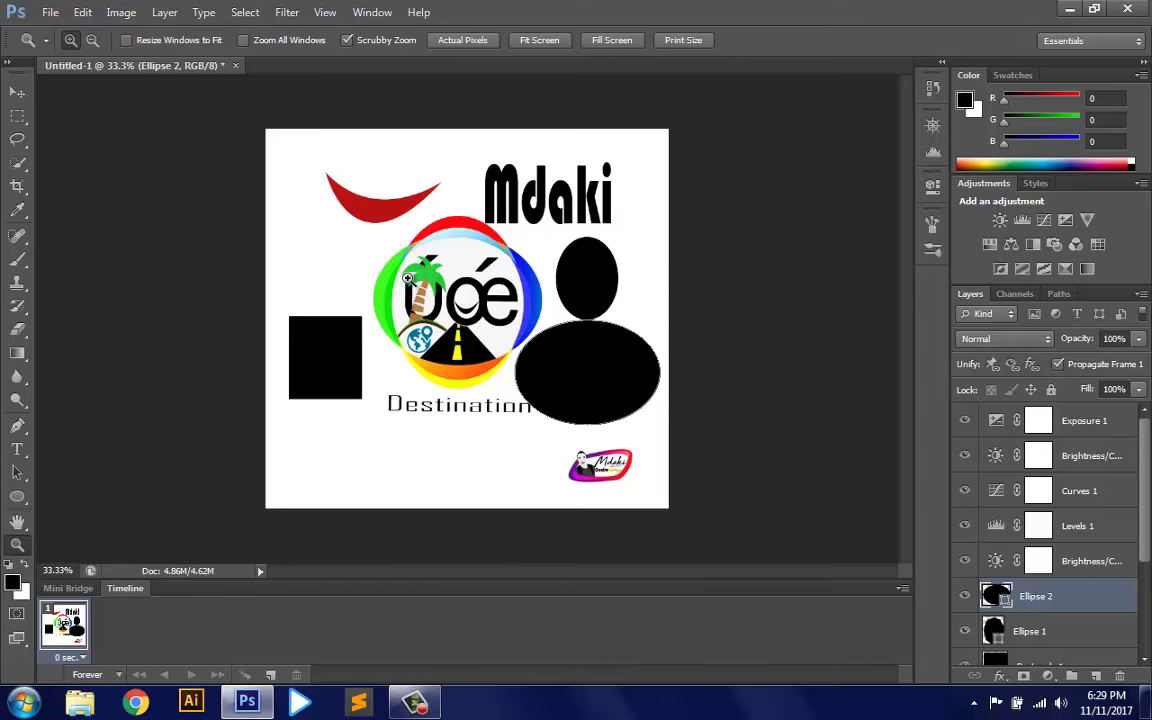
pyautogui.click(407, 278)
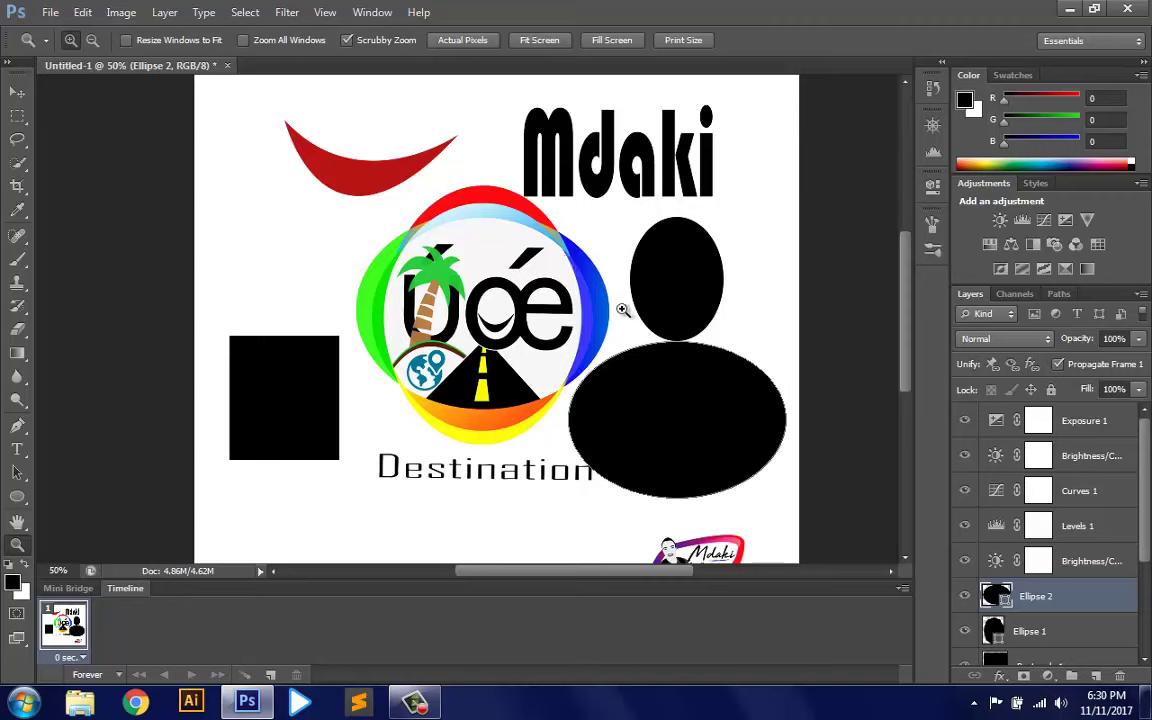
pyautogui.scroll(-1, 594, 313)
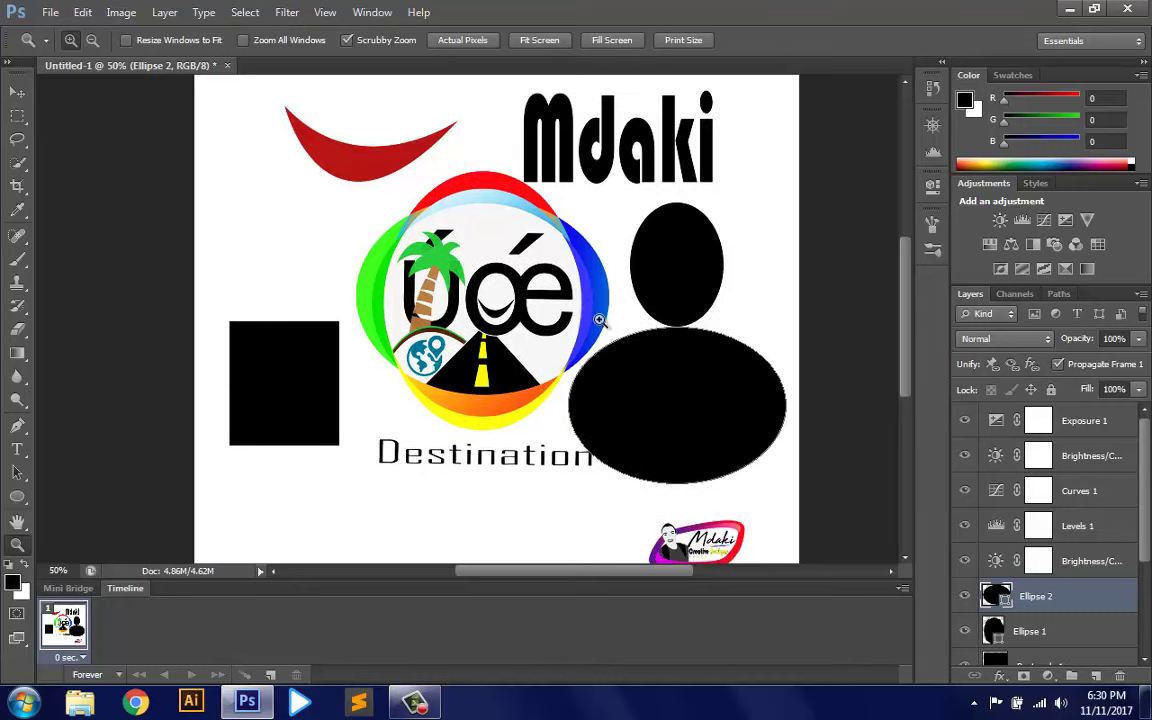